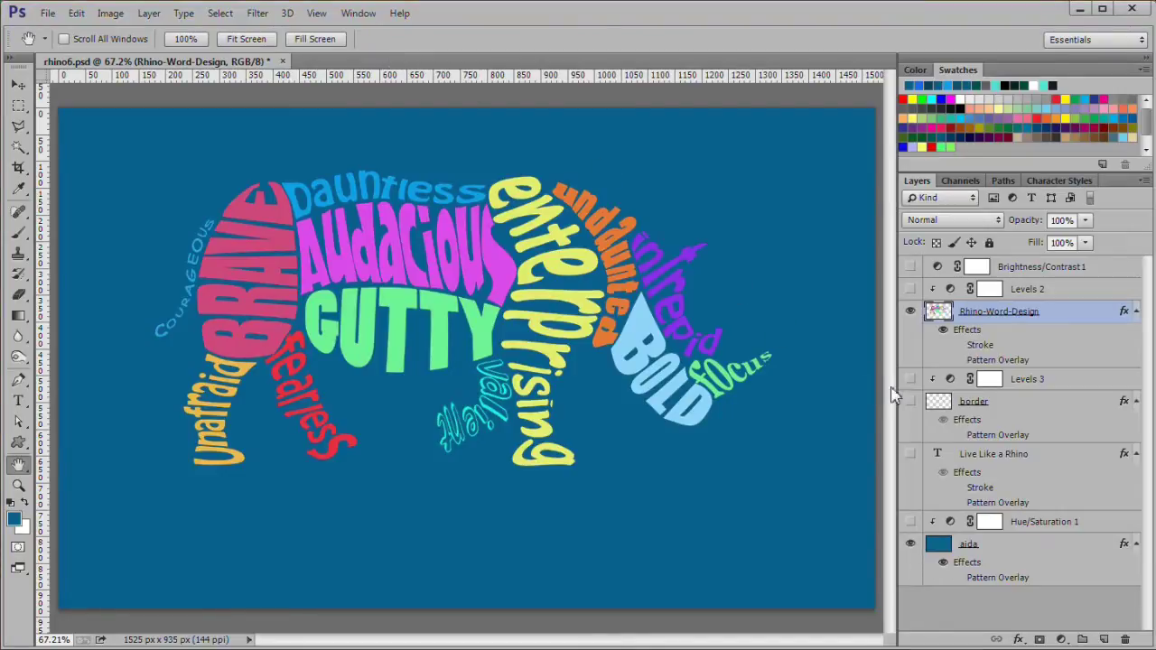
Make the light-blue border, the Live Like a Rhino title and the rhino words' Pattern Overlay visible
{"action": "left_click", "coordinate": [912, 402]}
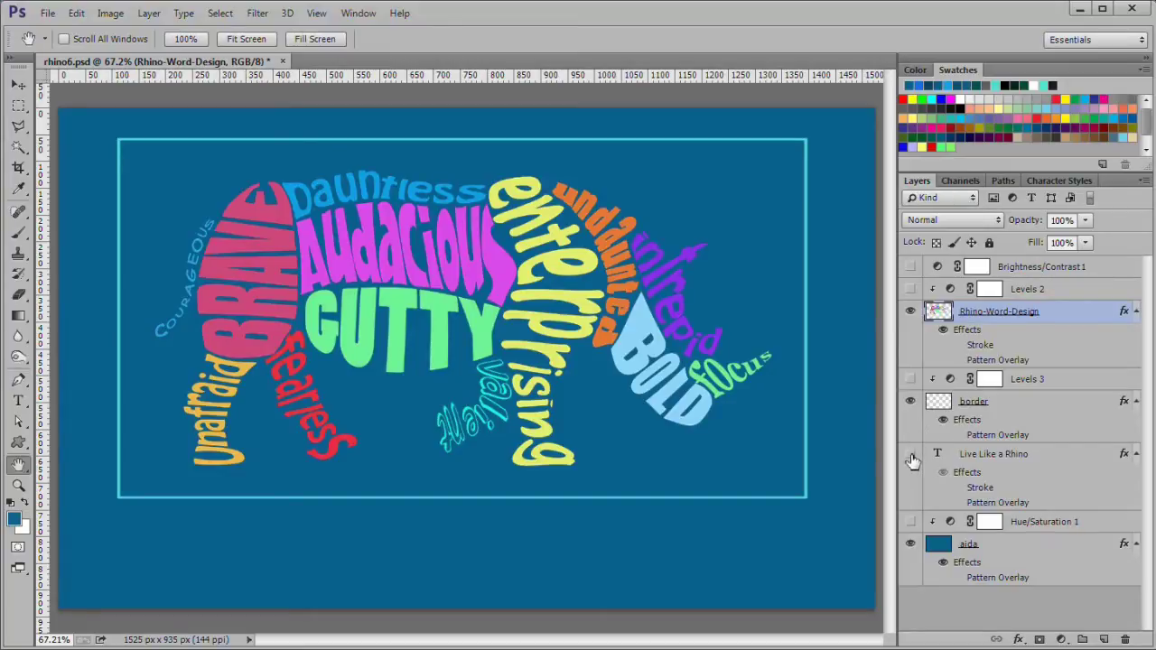
{"action": "left_click", "coordinate": [911, 454]}
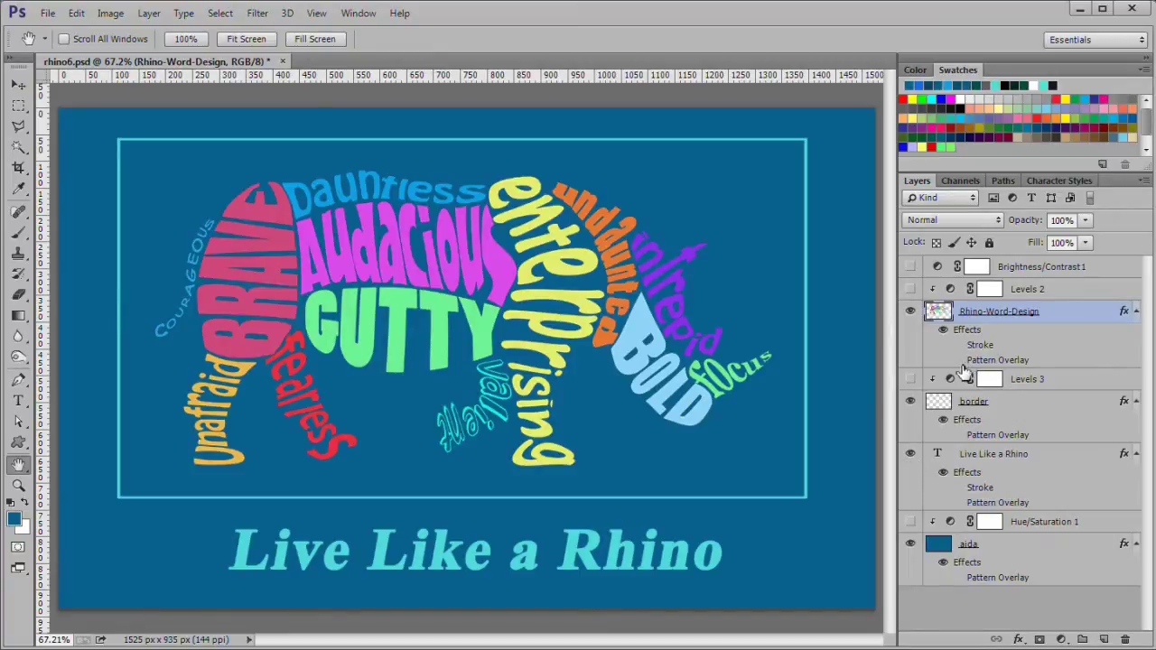
{"action": "left_click", "coordinate": [957, 362]}
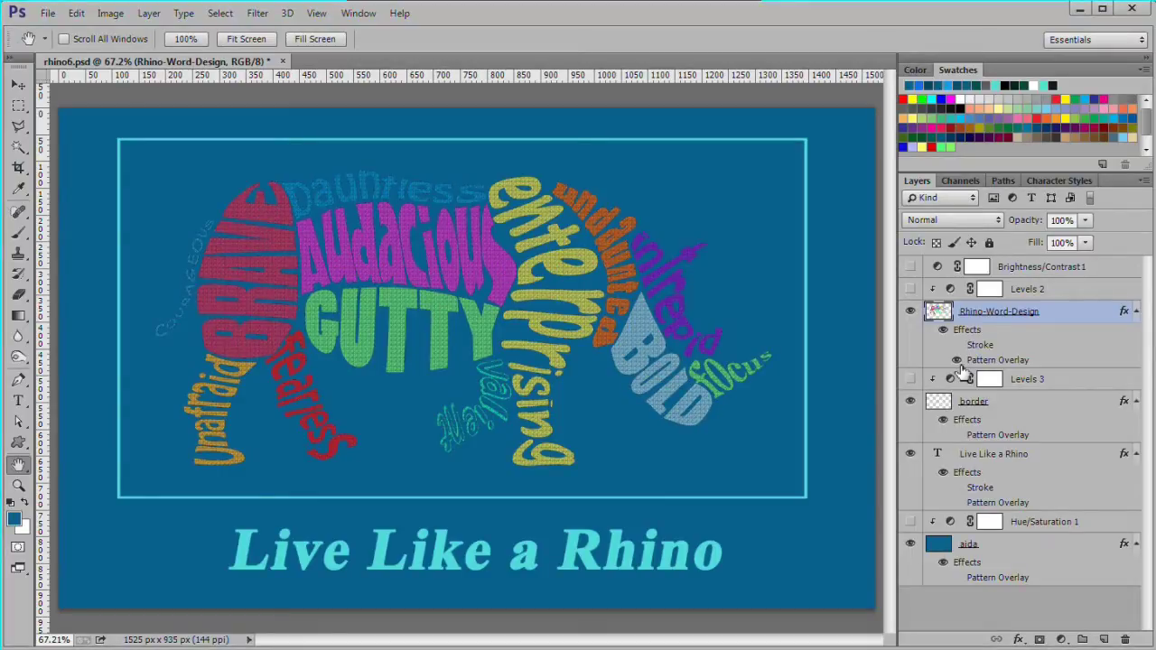
Add a Stroke to the rhino words, and Pattern Overlay plus Stroke to the border and title
{"action": "double_click", "coordinate": [972, 363]}
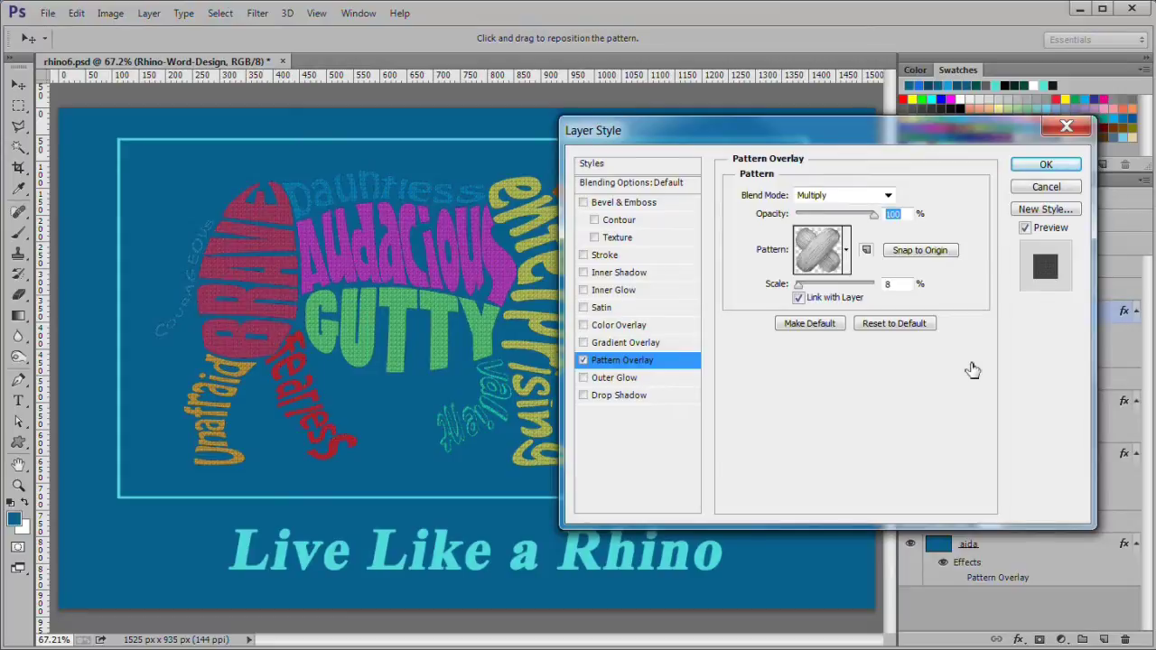
{"action": "key", "text": "Return"}
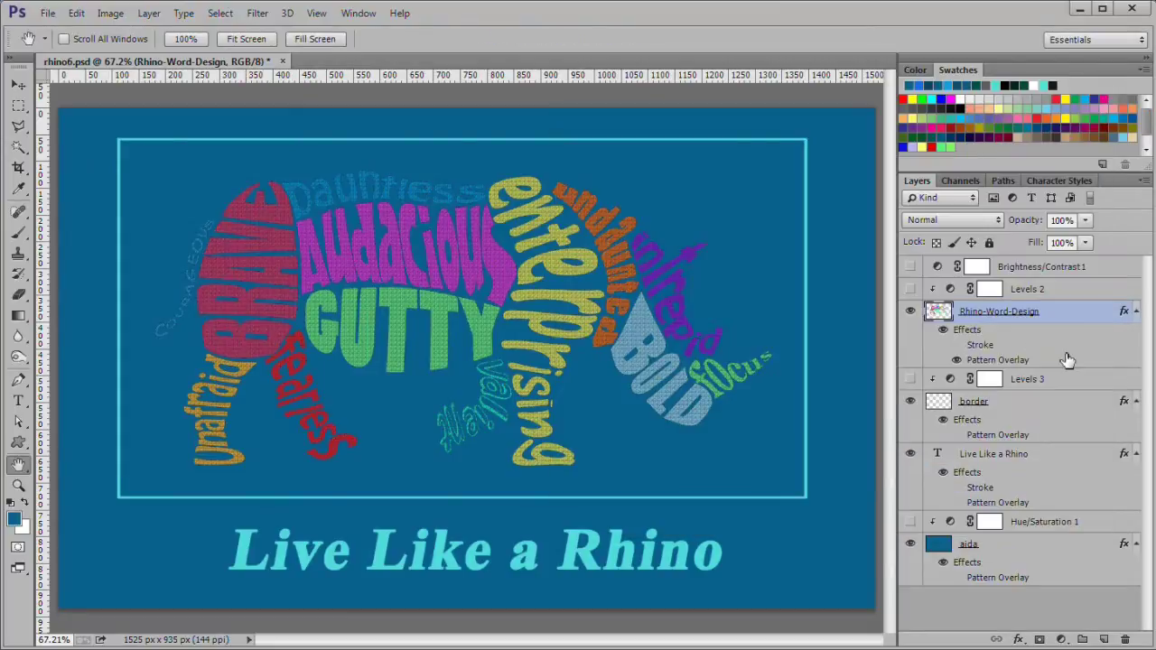
{"action": "left_click", "coordinate": [958, 347]}
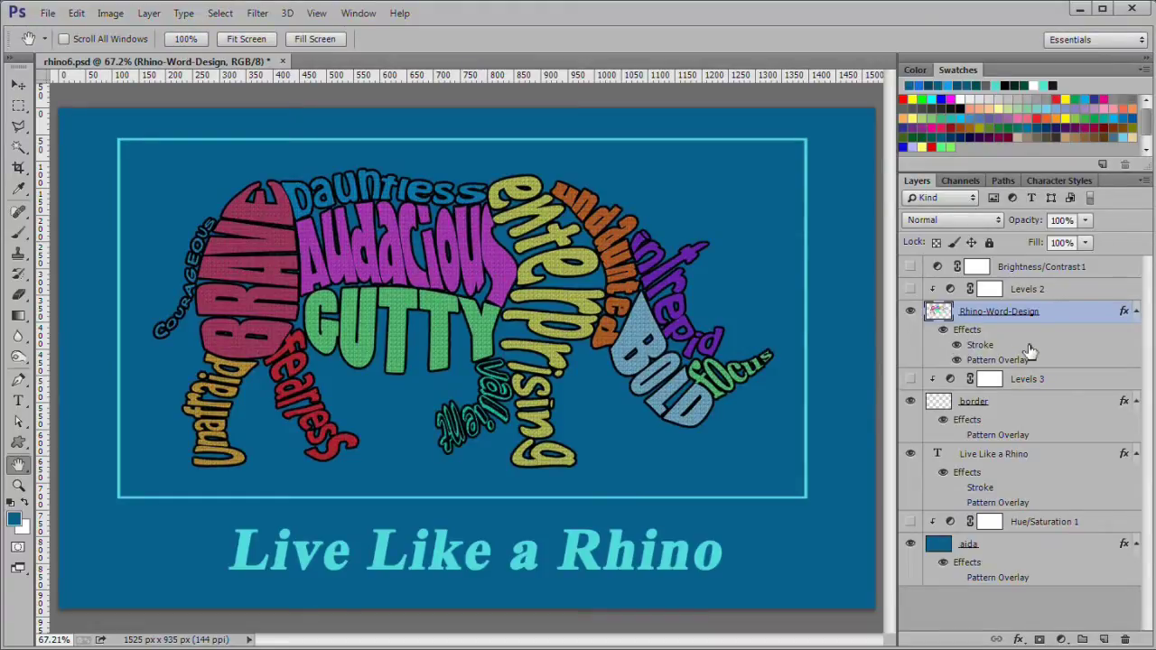
{"action": "left_click", "coordinate": [957, 435]}
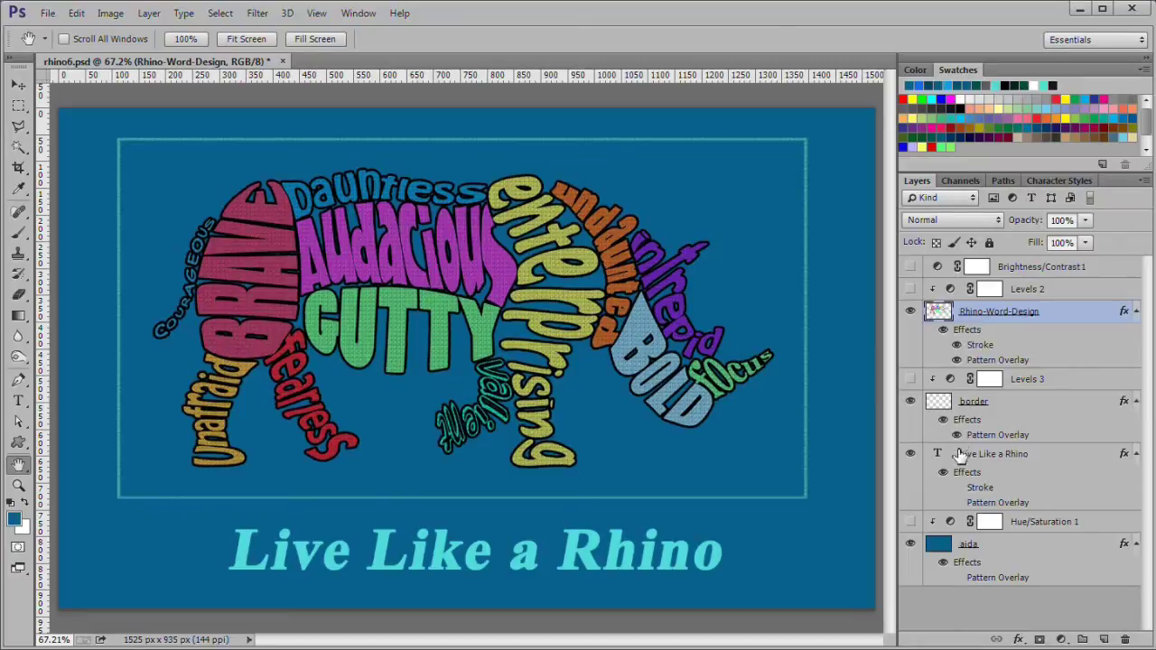
{"action": "left_click", "coordinate": [958, 503]}
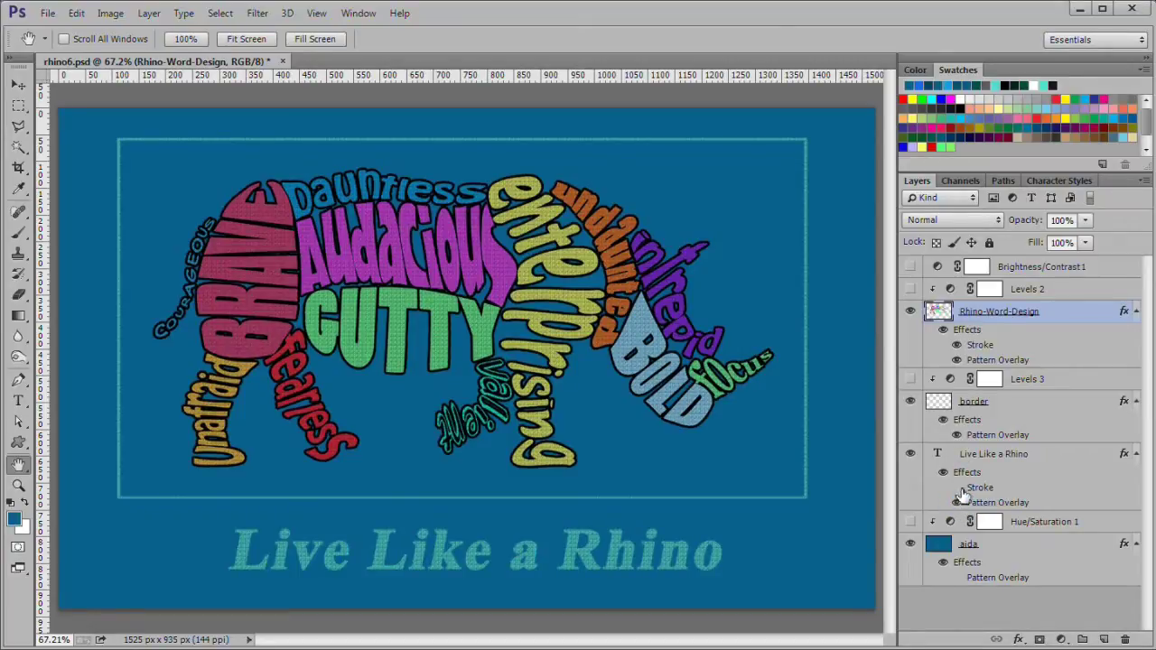
{"action": "left_click", "coordinate": [957, 487]}
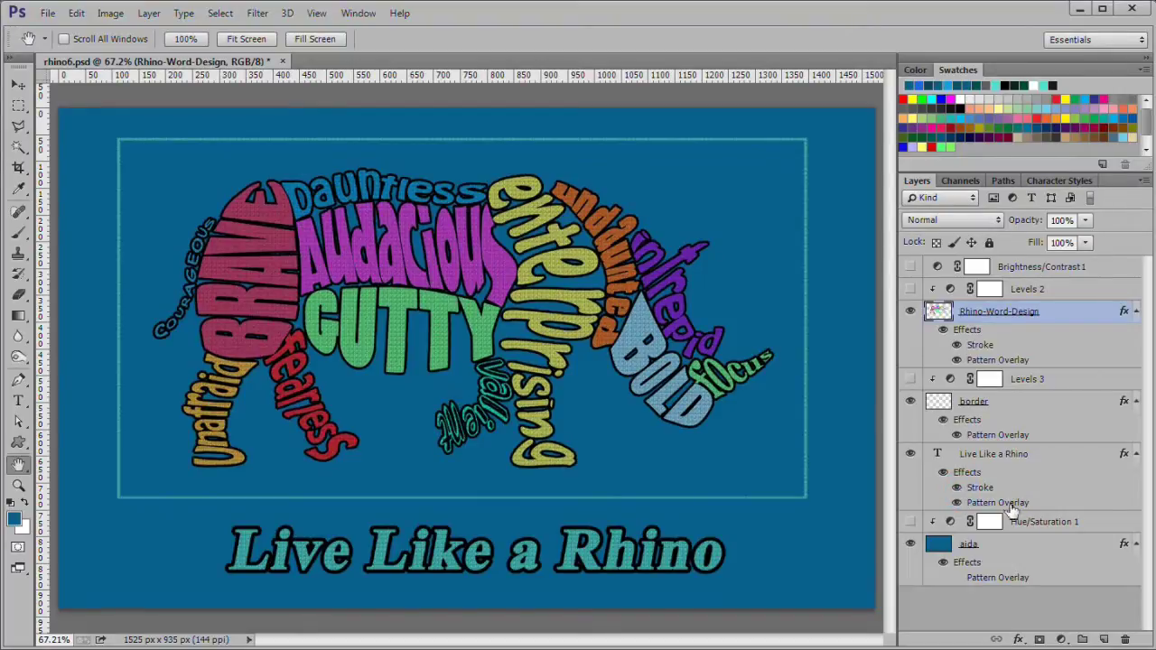
Give the aida background a Pattern Overlay at Multiply, 100% opacity, 8% scale
{"action": "left_click", "coordinate": [958, 578]}
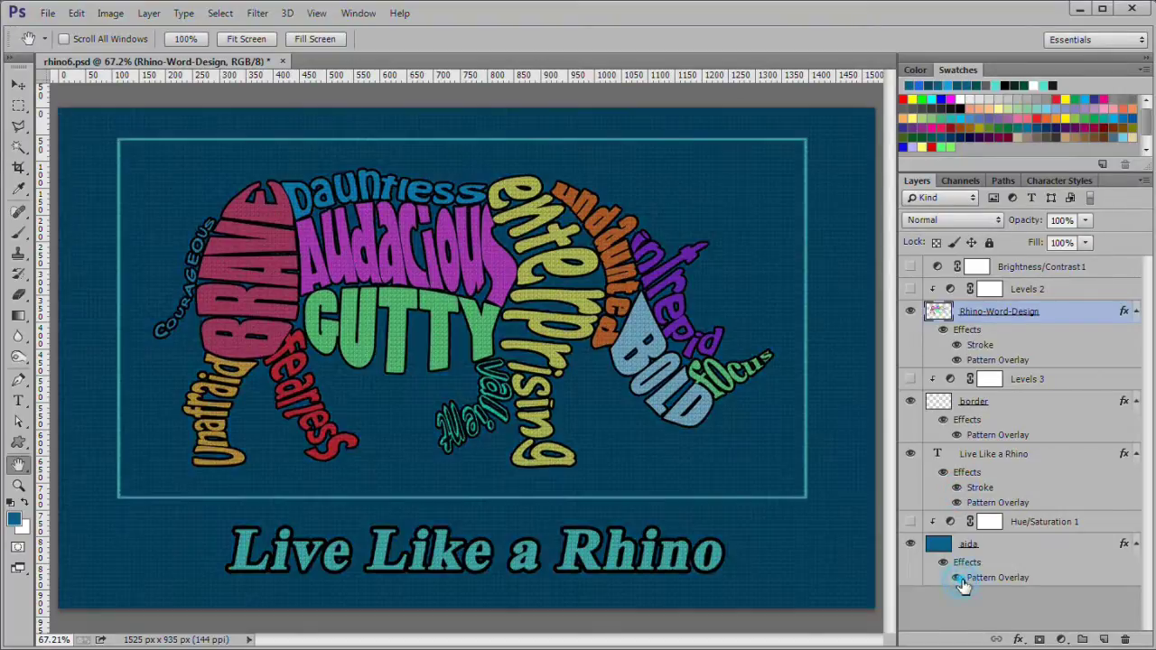
{"action": "double_click", "coordinate": [991, 585]}
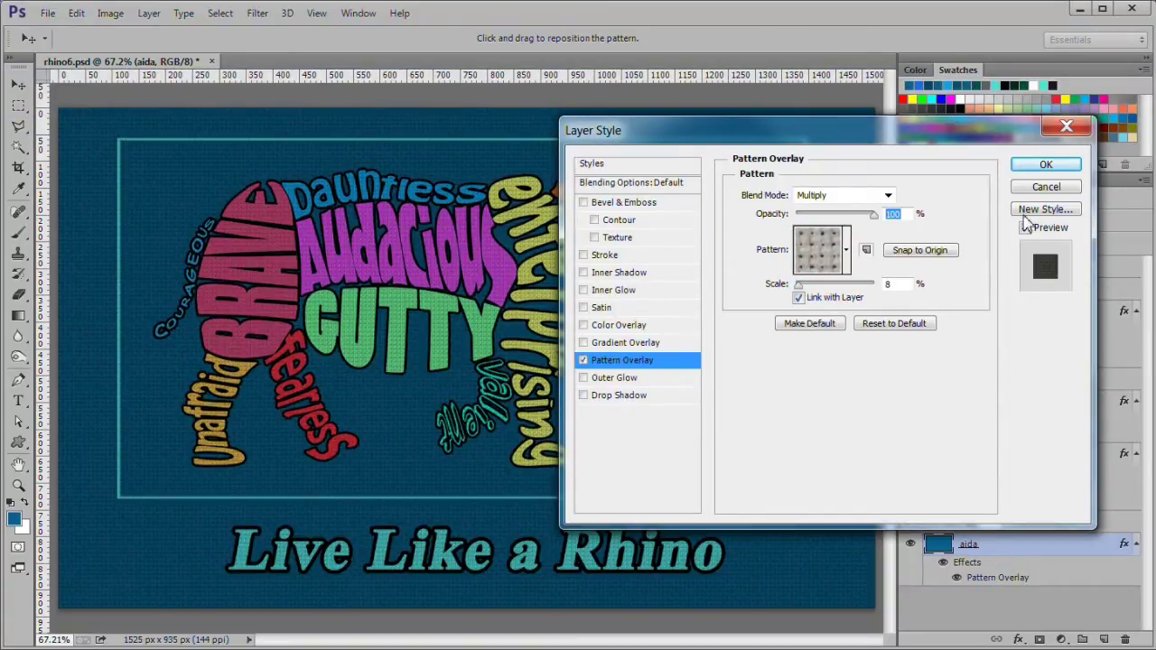
{"action": "left_click", "coordinate": [1046, 168]}
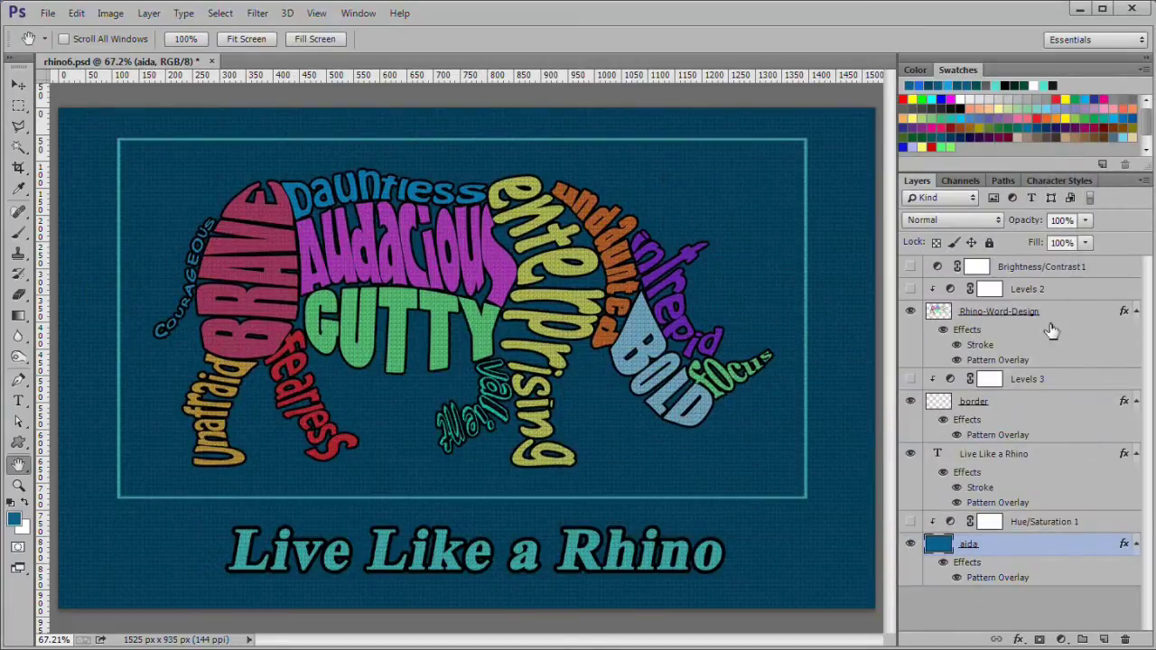
Turn on the Hue/Saturation 1, Levels 2 and Levels 3 adjustments
{"action": "left_click", "coordinate": [951, 524]}
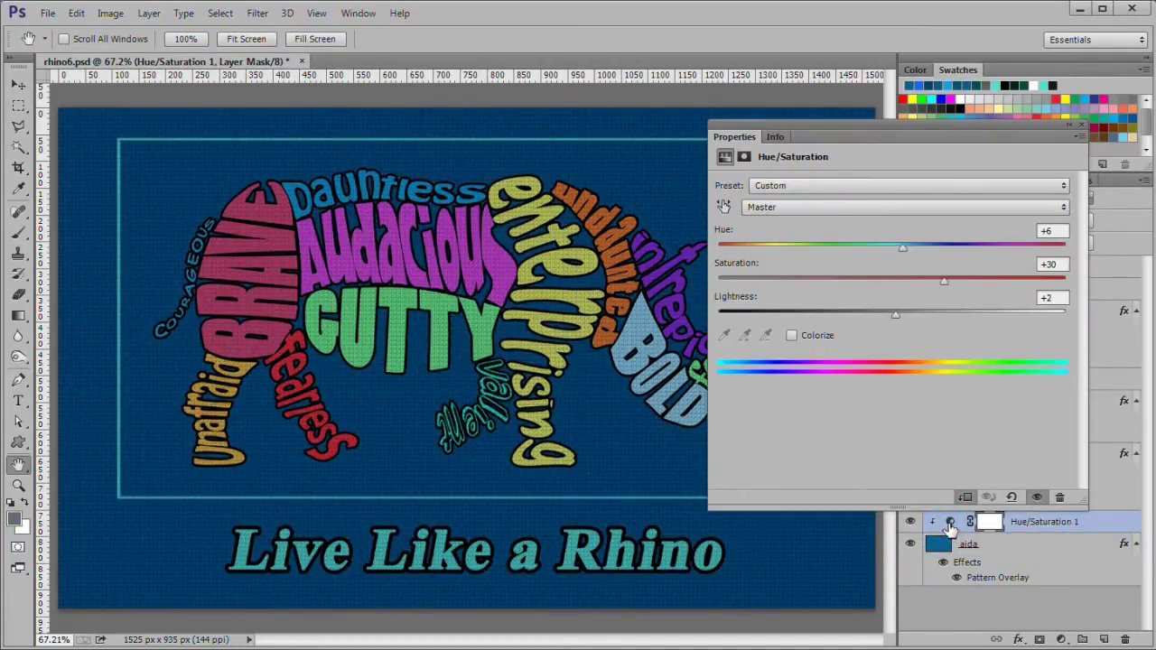
{"action": "left_click", "coordinate": [1081, 127]}
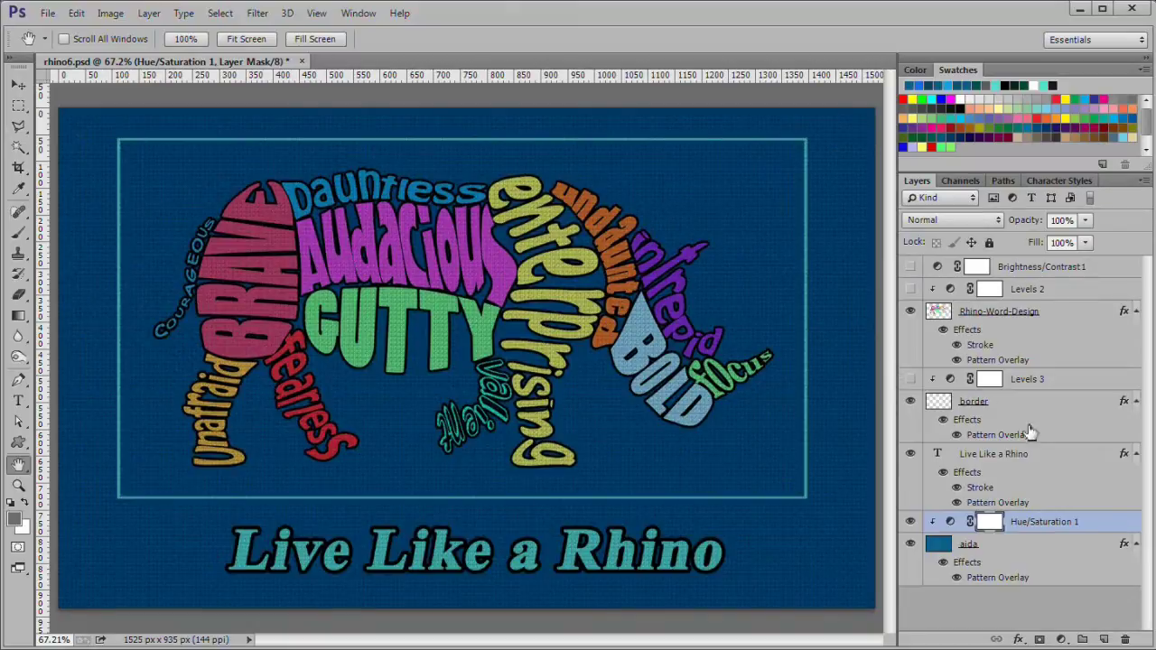
{"action": "left_click", "coordinate": [910, 289]}
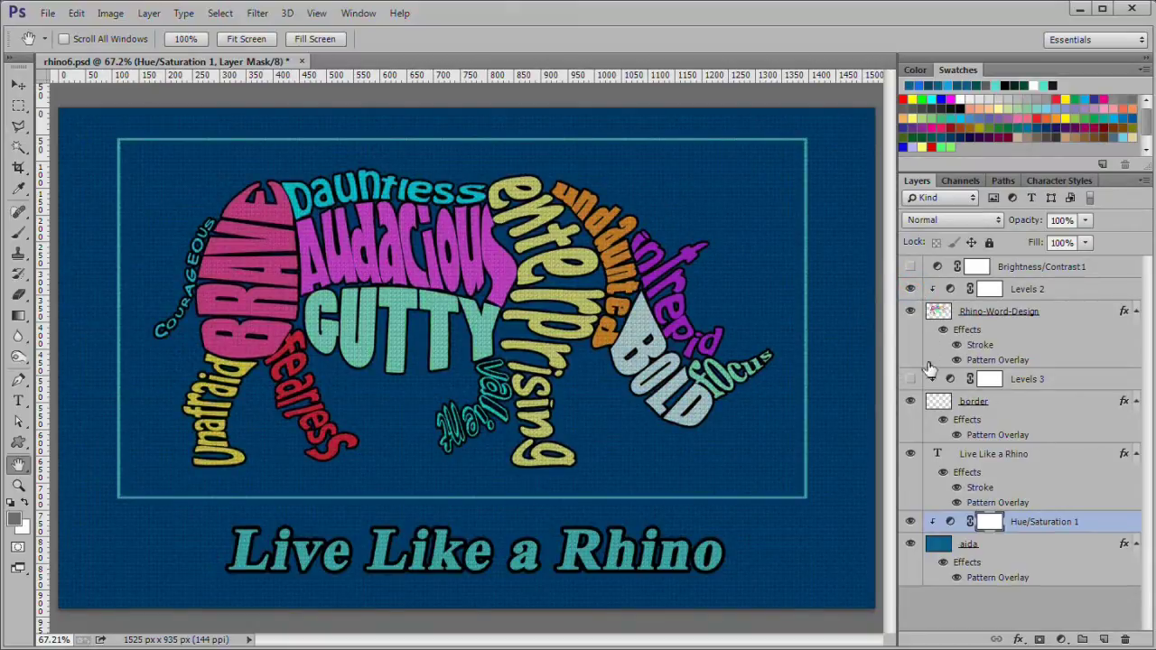
{"action": "left_click", "coordinate": [910, 379]}
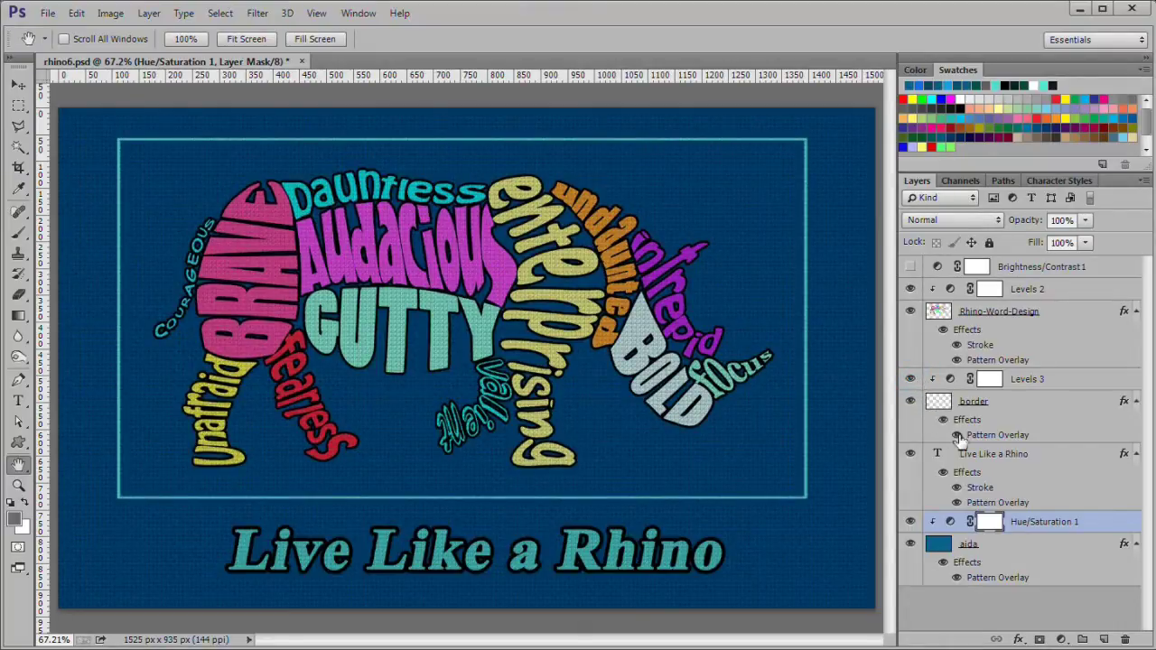
Add a clipped Levels 4 above the title and enable Brightness/Contrast 1
{"action": "key", "text": "ctrl+shift+z"}
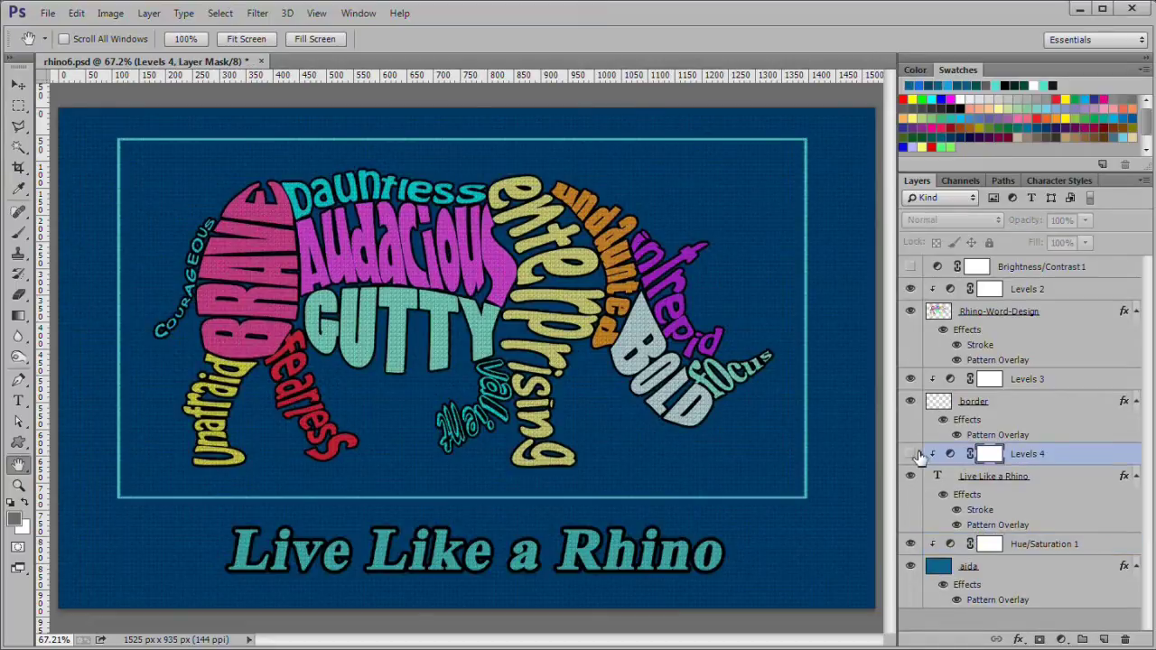
{"action": "left_click", "coordinate": [911, 455]}
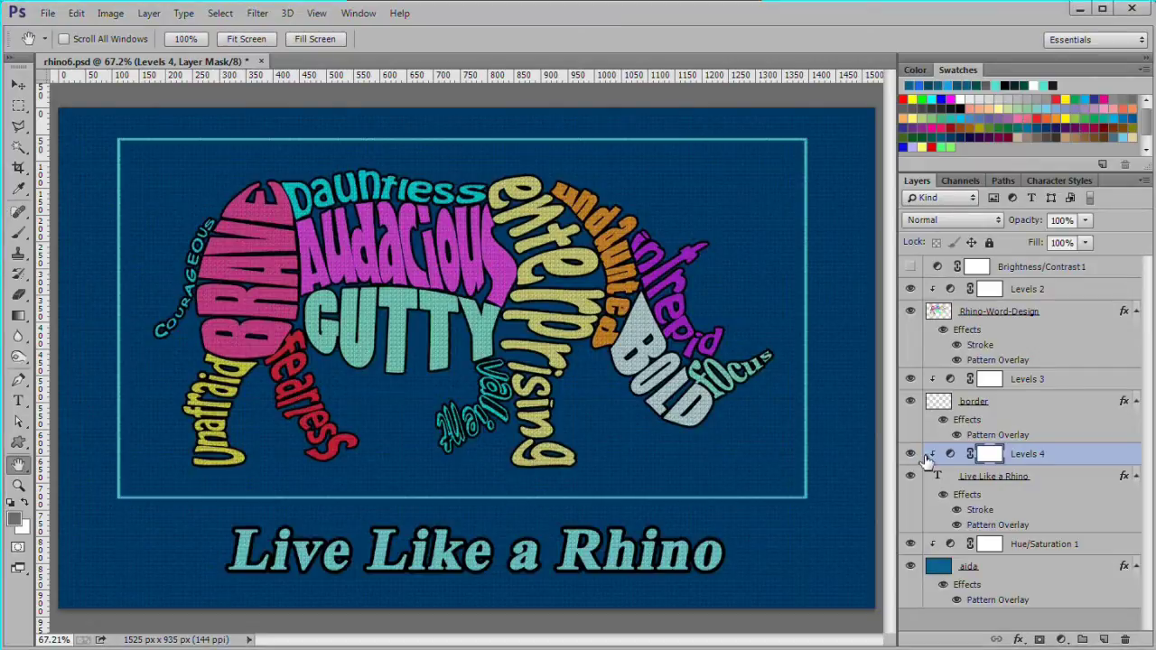
{"action": "left_click", "coordinate": [911, 268]}
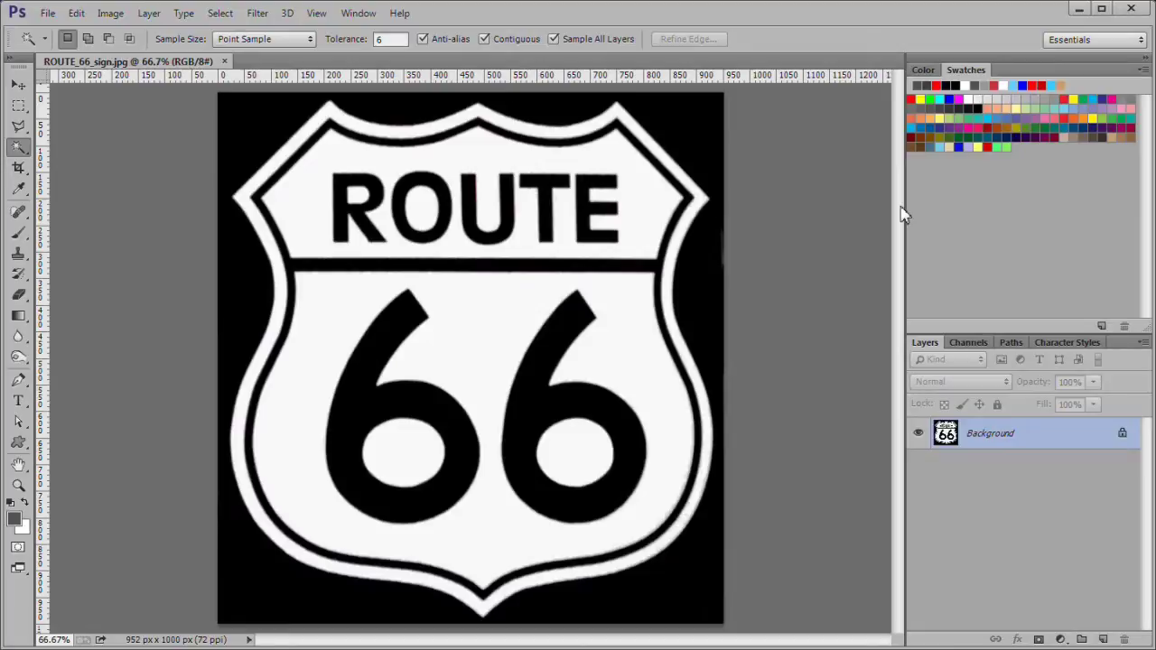
Open the Image menu for the ROUTE_66_sign.jpg document
{"action": "left_click", "coordinate": [112, 16]}
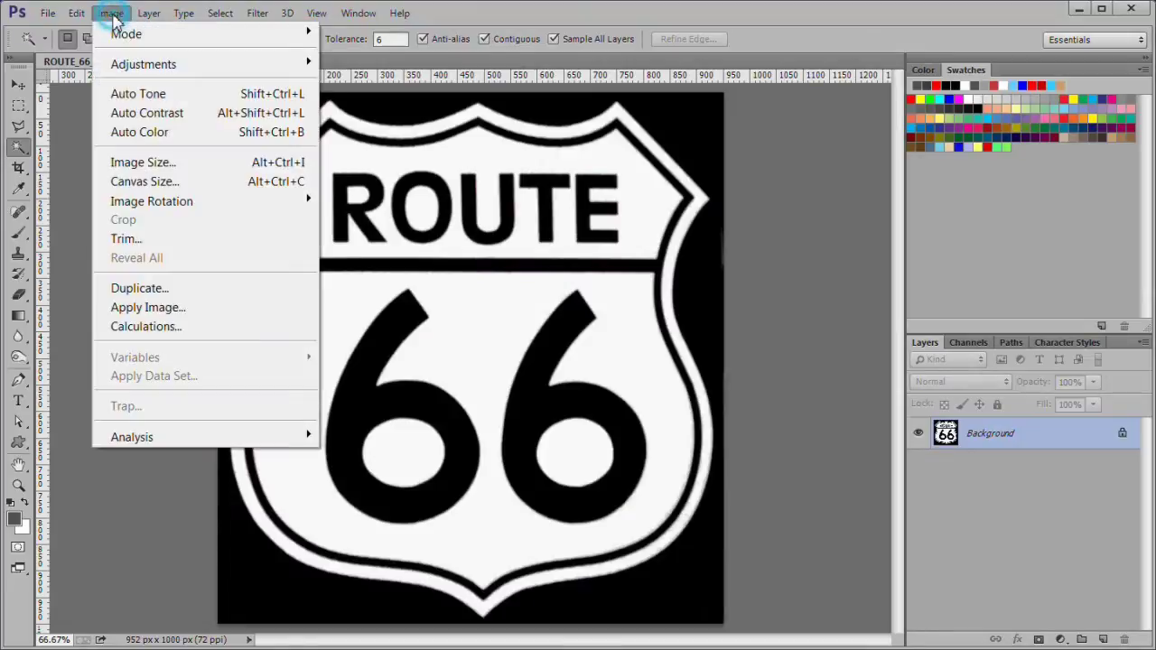
Add 48 px of relative canvas width so the sign becomes 1000 × 1000 px
{"action": "left_click", "coordinate": [167, 184]}
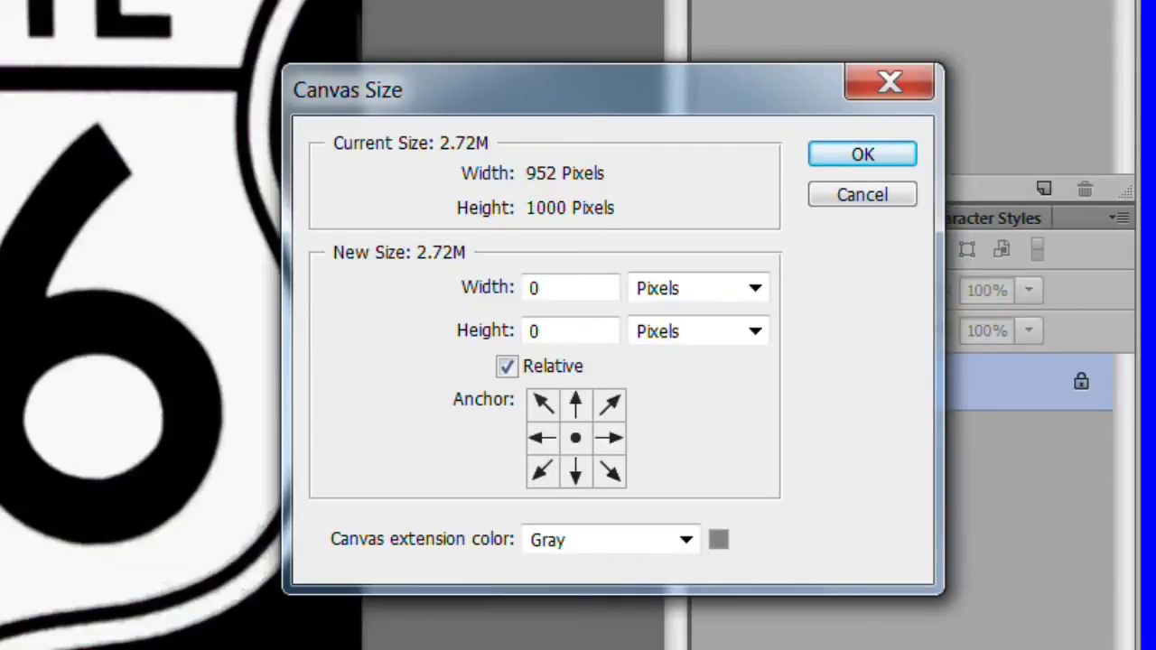
{"action": "double_click", "coordinate": [553, 289]}
{"action": "type", "text": "48"}
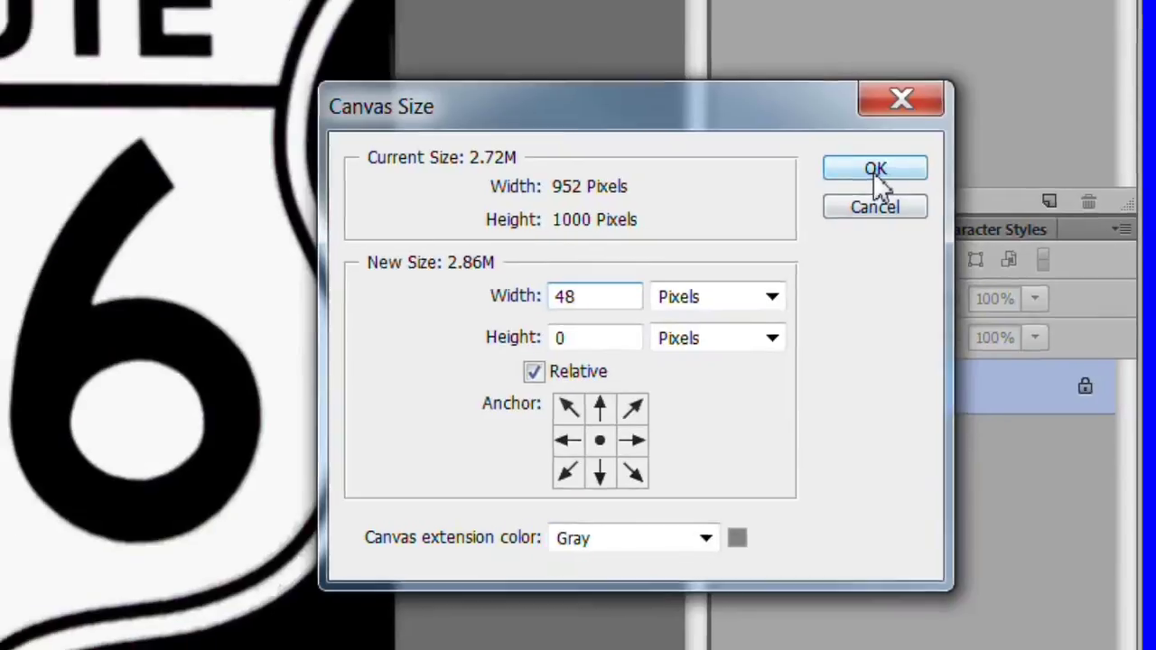
{"action": "left_click", "coordinate": [863, 157]}
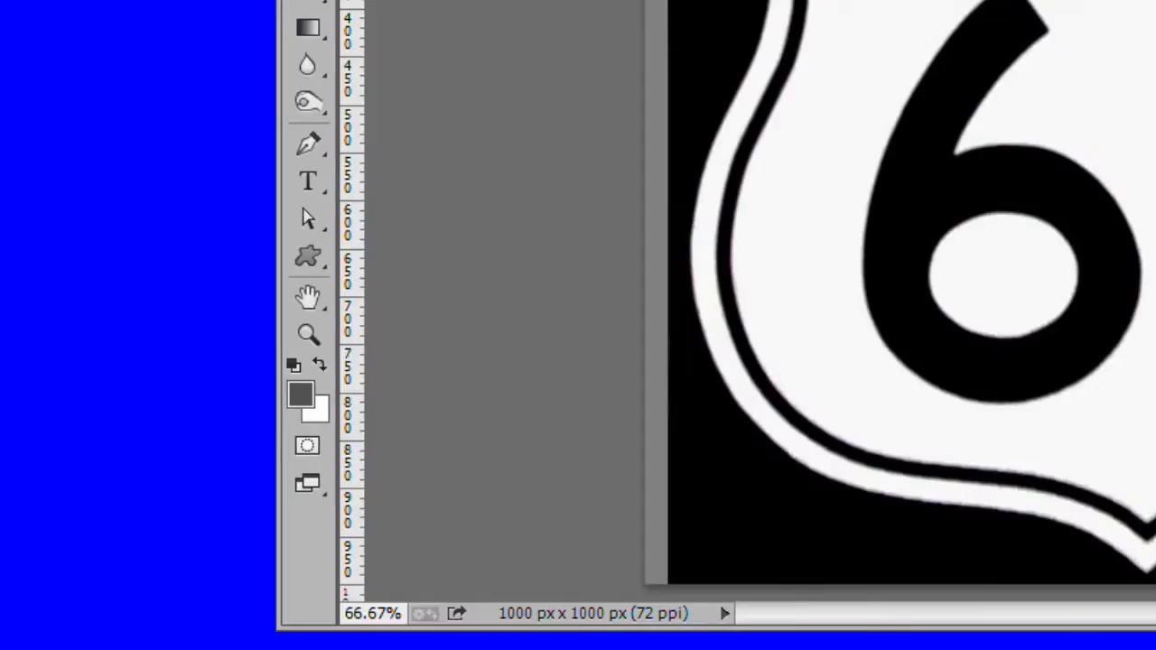
Fill the new left and right edge strips with black, then deselect
{"action": "key", "text": "d"}
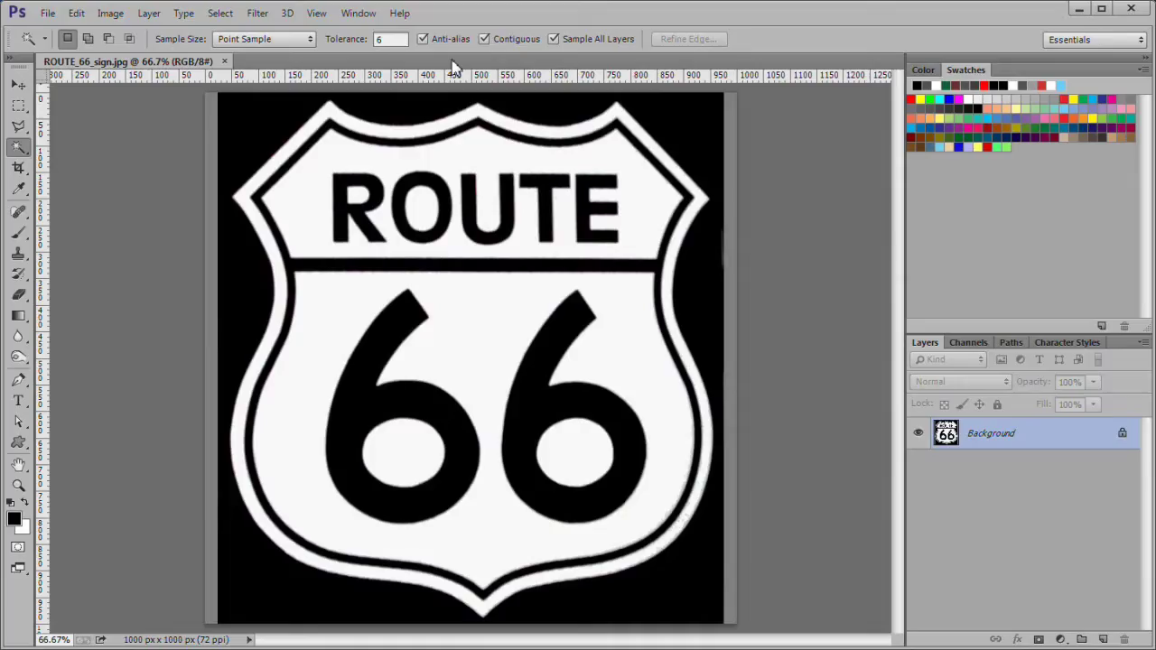
{"action": "left_click", "coordinate": [20, 107]}
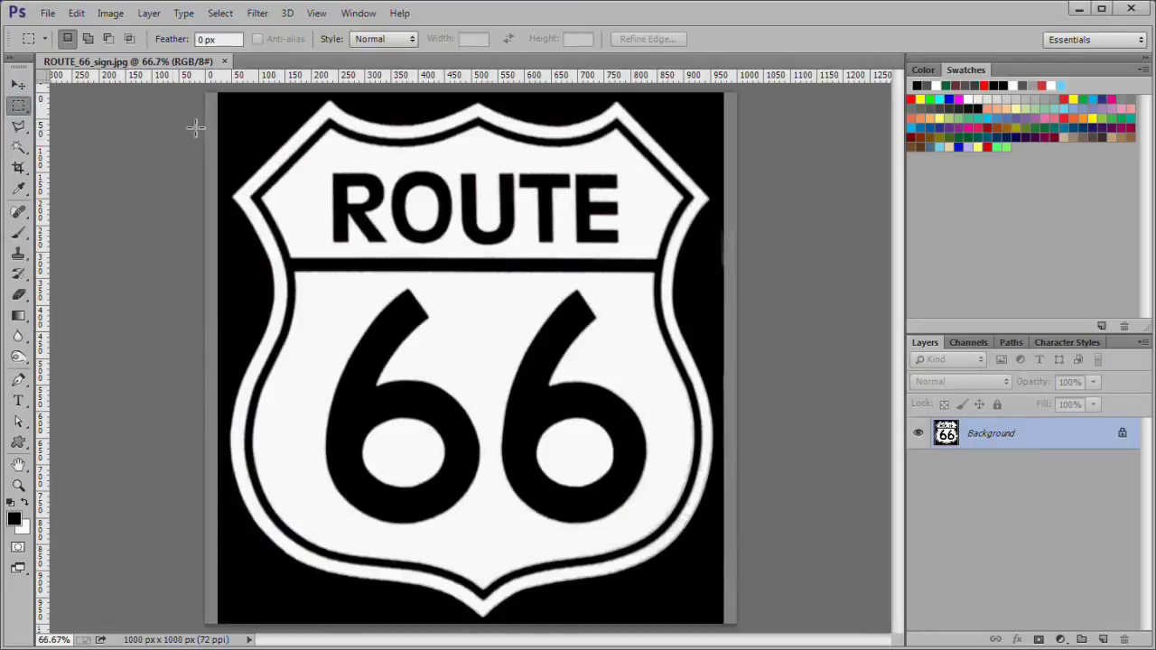
{"action": "left_click_drag", "start_coordinate": [201, 94], "coordinate": [218, 625]}
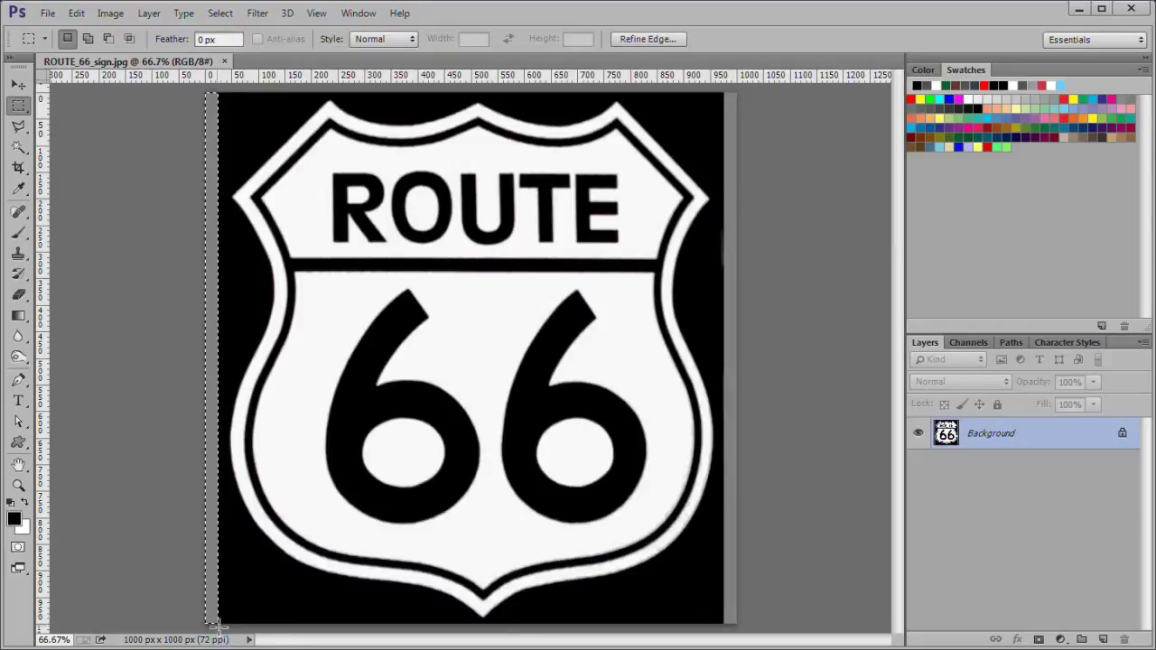
{"action": "key", "text": "shift"}
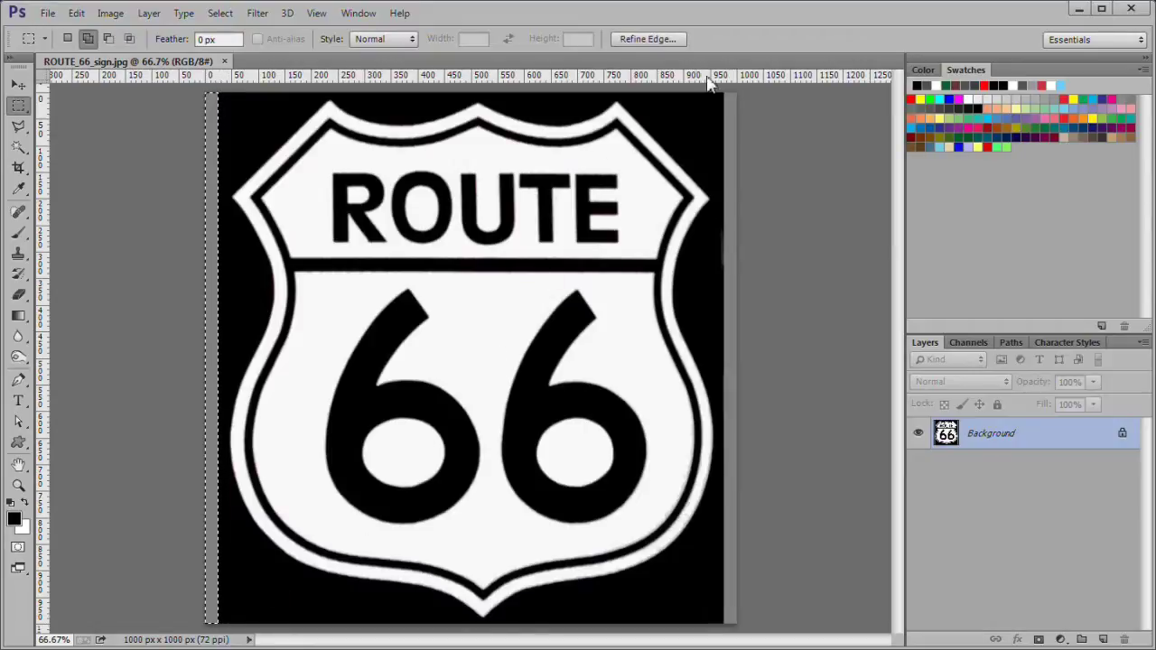
{"action": "left_click_drag", "start_coordinate": [721, 92], "coordinate": [768, 619]}
{"action": "key", "text": "alt+BackSpace"}
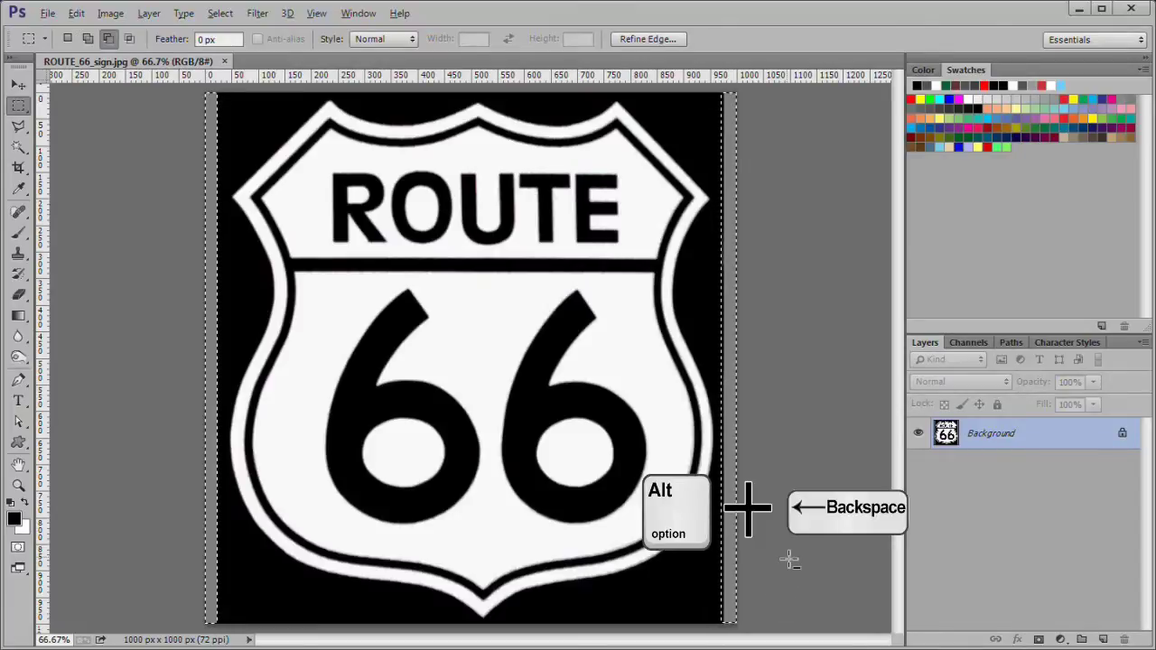
{"action": "key", "text": "alt+BackSpace"}
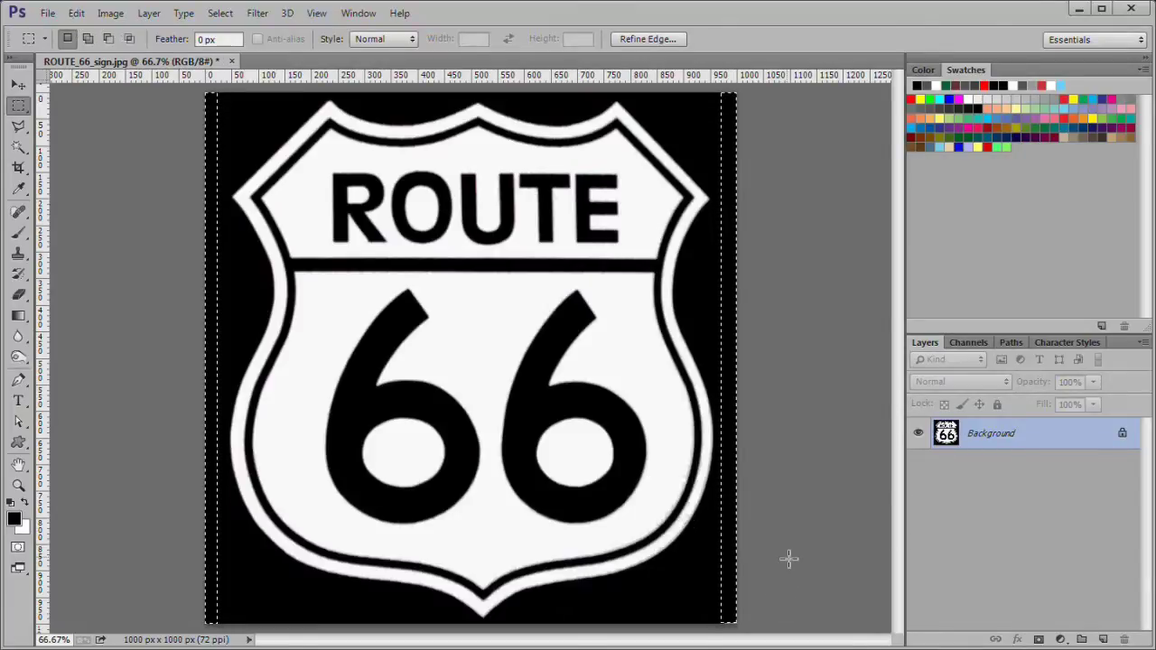
{"action": "key", "text": "ctrl+d"}
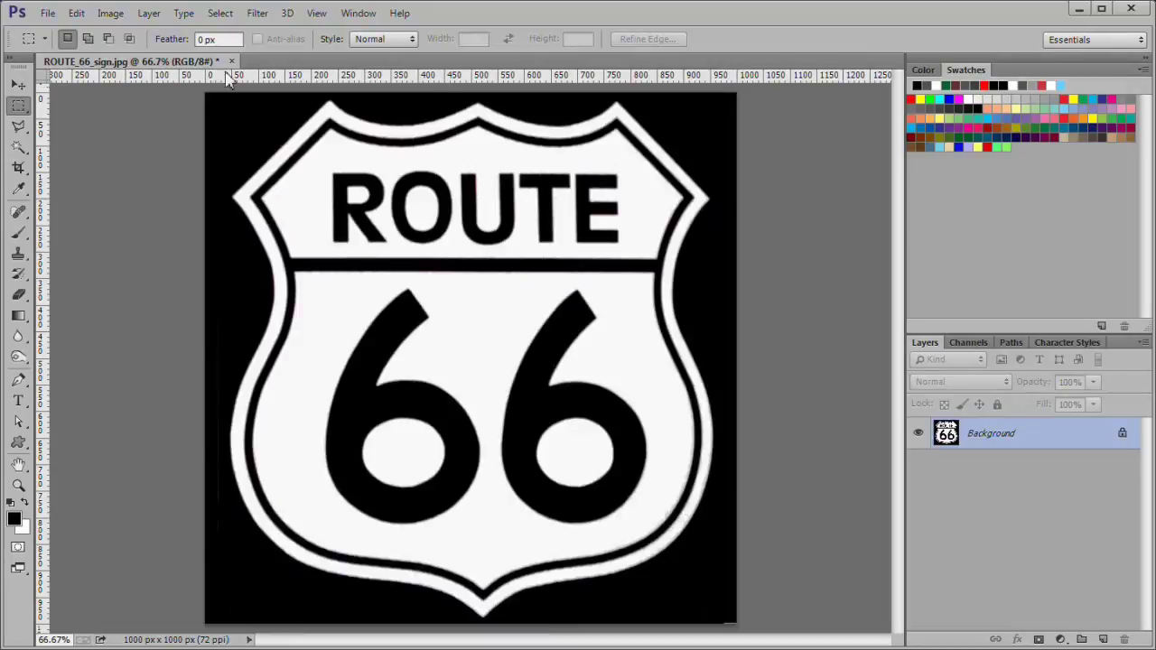
{"action": "left_click", "coordinate": [114, 13]}
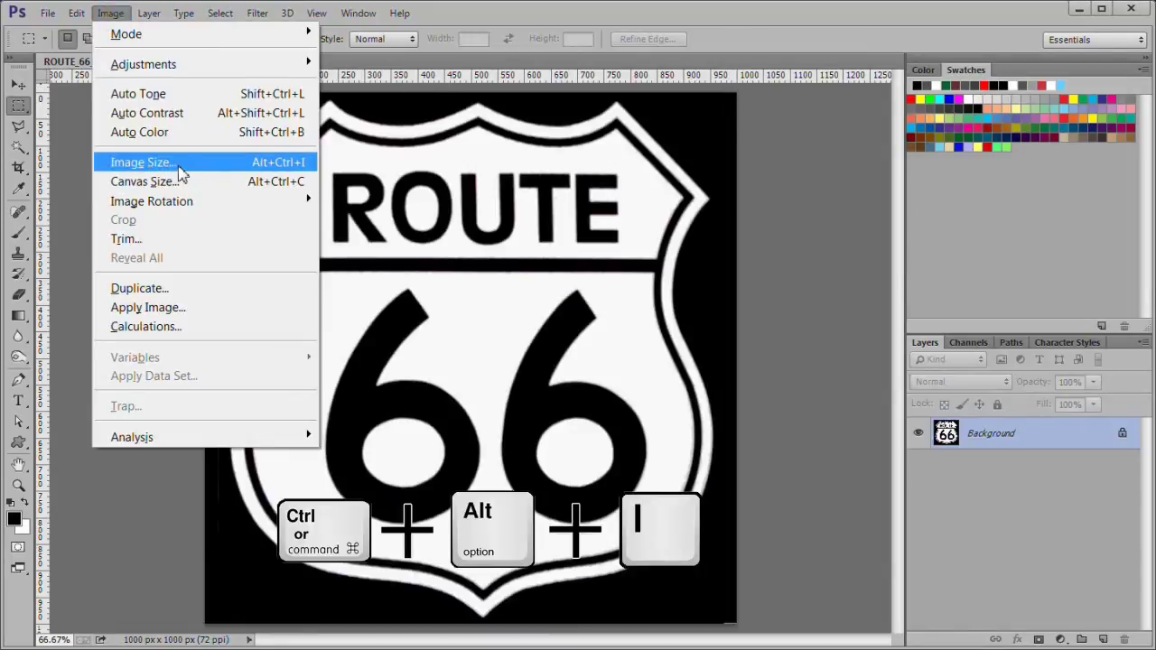
Resize the sign, proportions linked, to 6 × 6 inches at 144 ppi (864 × 864 px)
{"action": "left_click", "coordinate": [143, 163]}
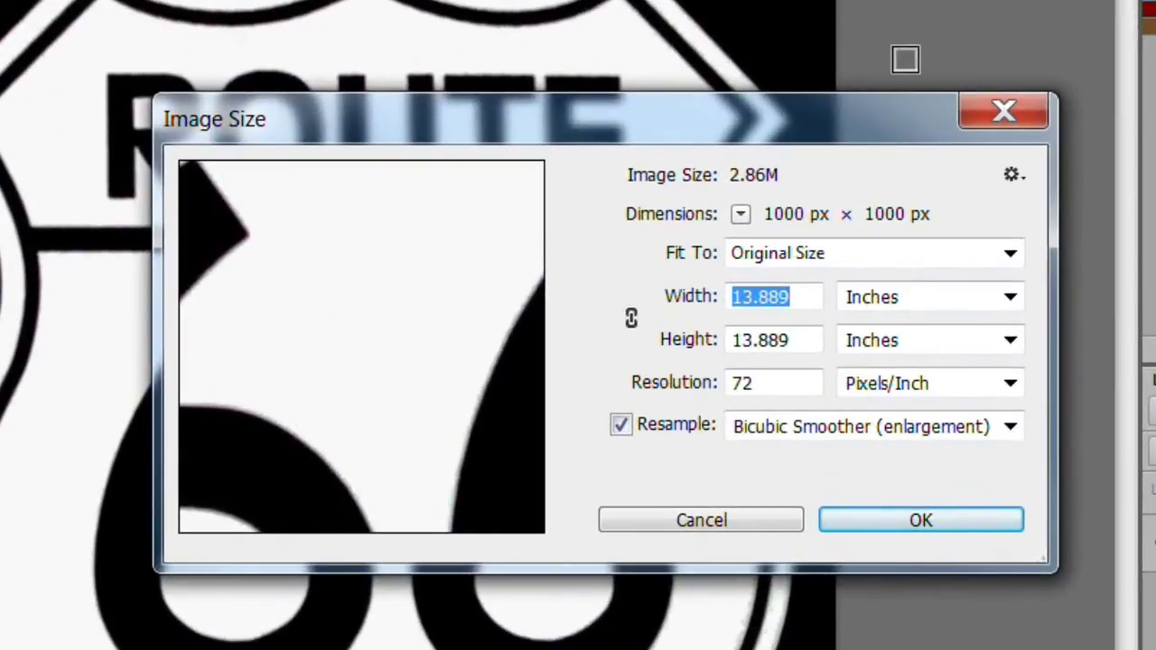
{"action": "left_click", "coordinate": [632, 322]}
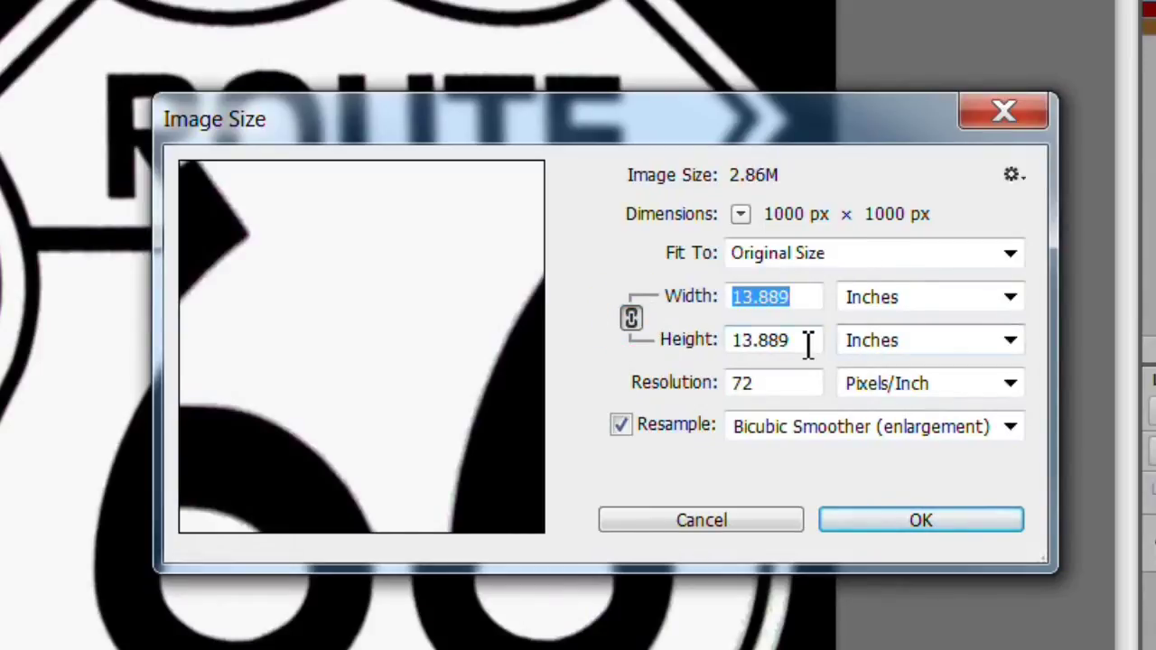
{"action": "left_click_drag", "start_coordinate": [809, 339], "coordinate": [704, 362]}
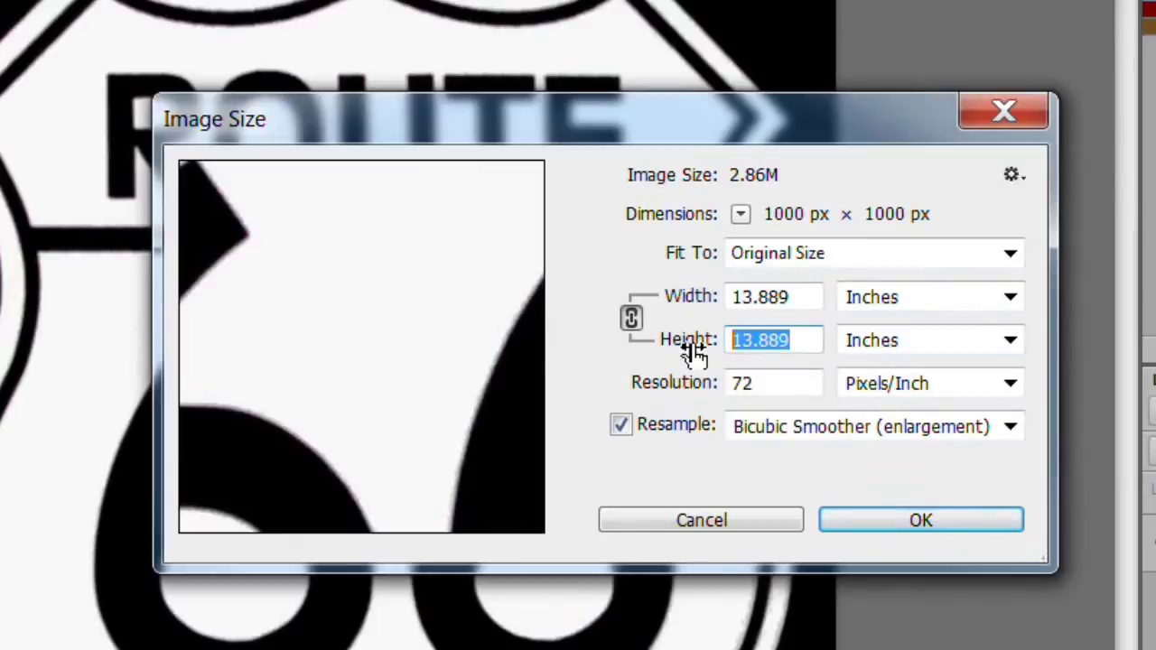
{"action": "type", "text": "6"}
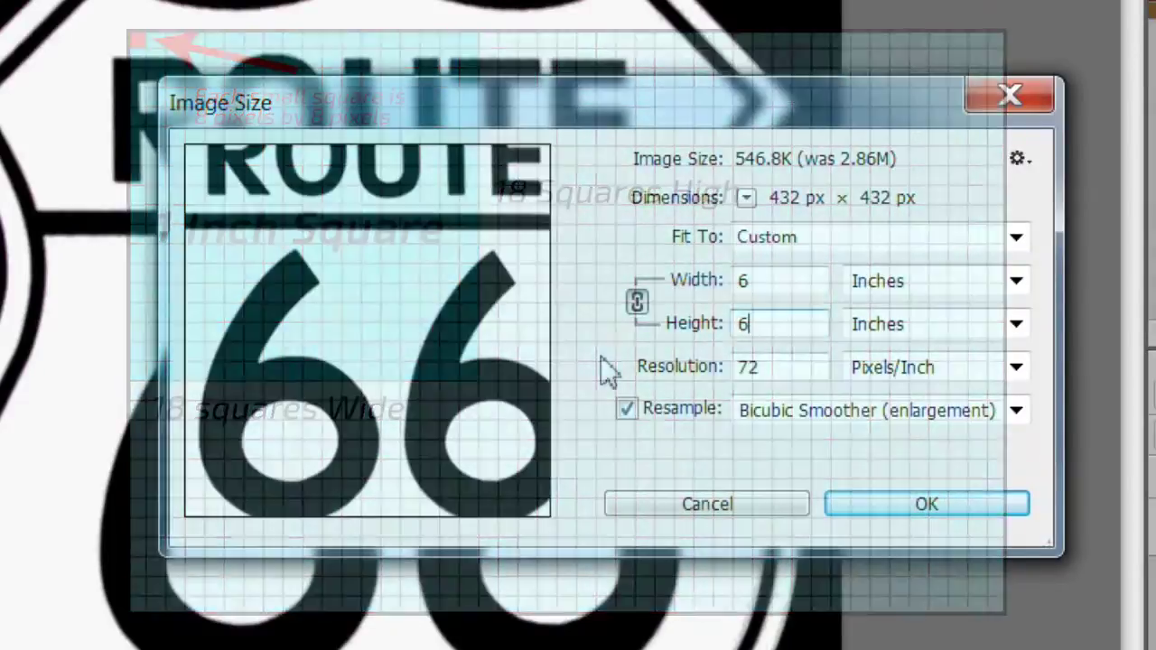
{"action": "double_click", "coordinate": [766, 367]}
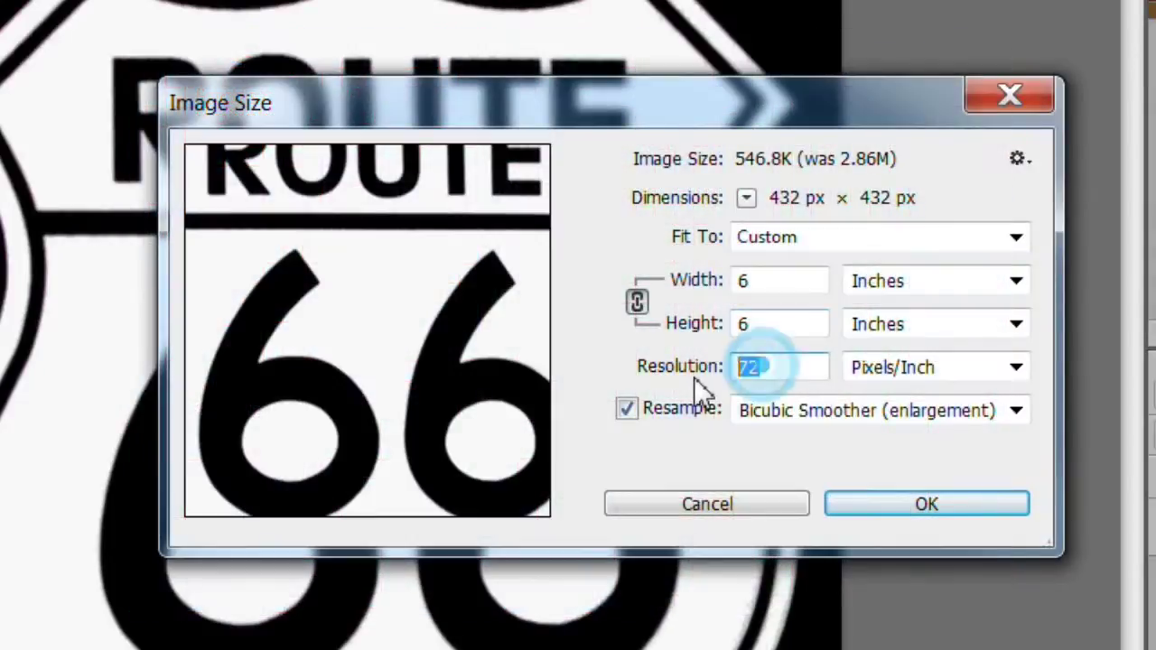
{"action": "type", "text": "144"}
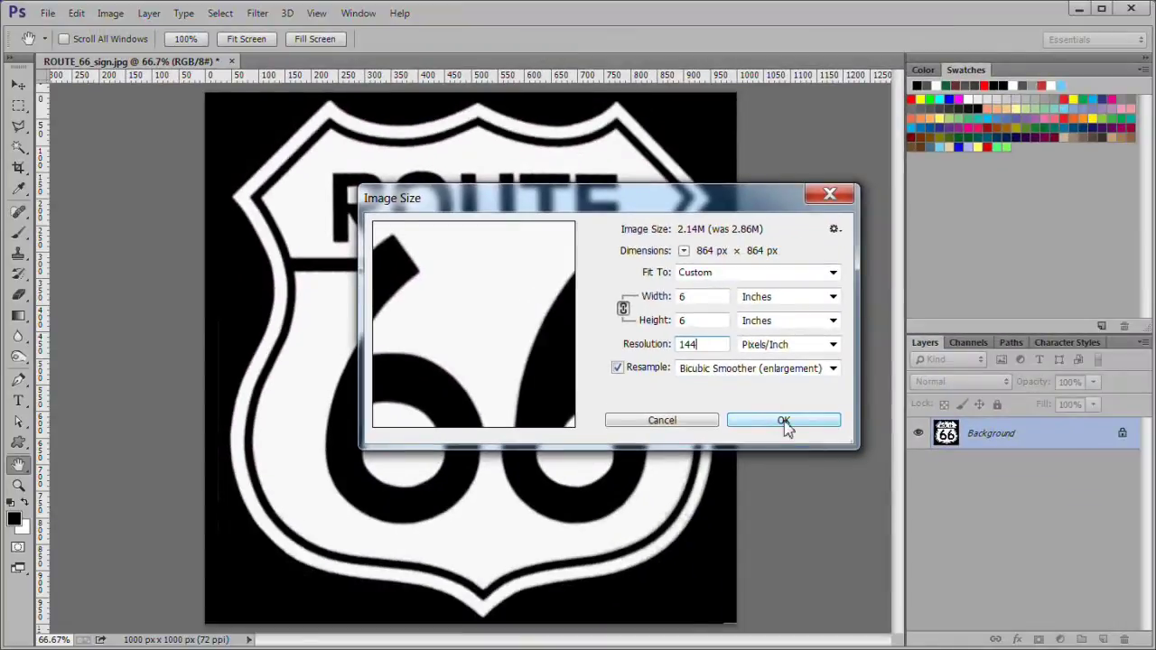
{"action": "left_click", "coordinate": [783, 422]}
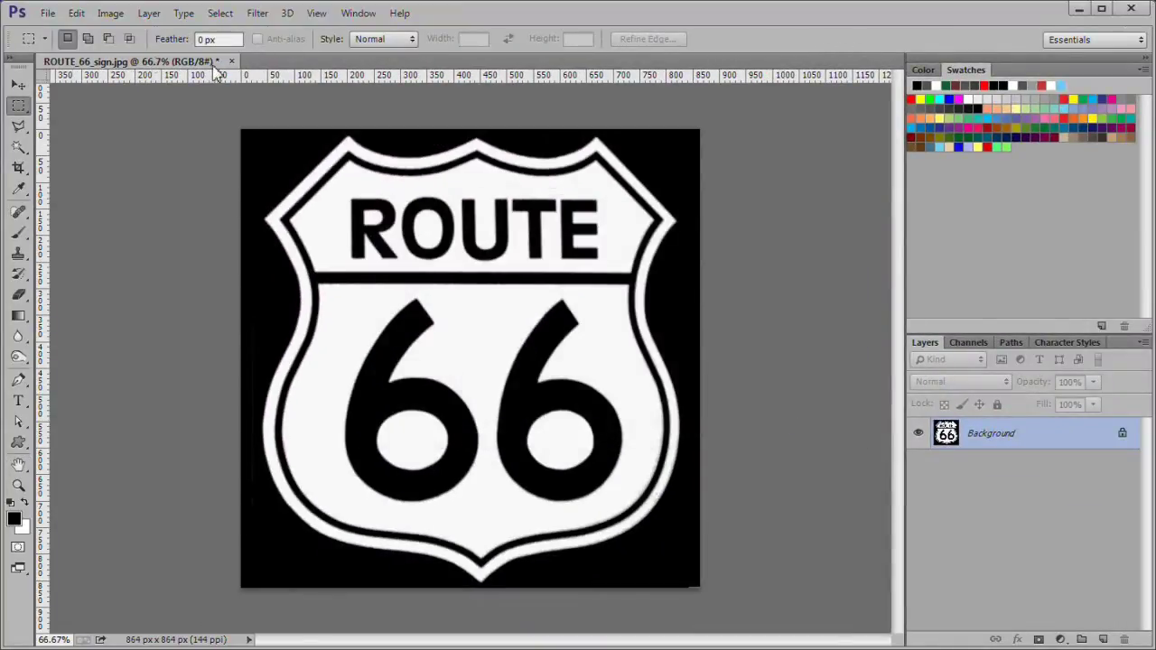
Save the resized sign as r66 in Photoshop (*.PSD) format
{"action": "left_click", "coordinate": [45, 14]}
{"action": "left_click", "coordinate": [82, 255]}
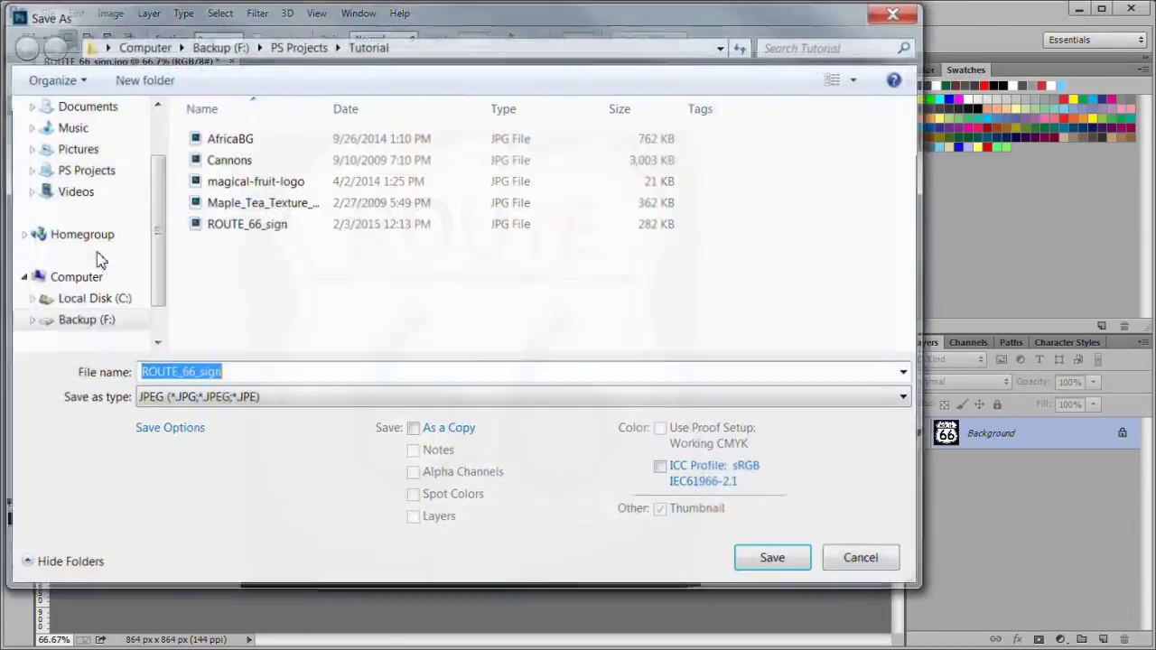
{"action": "type", "text": "r66"}
{"action": "left_click", "coordinate": [707, 401]}
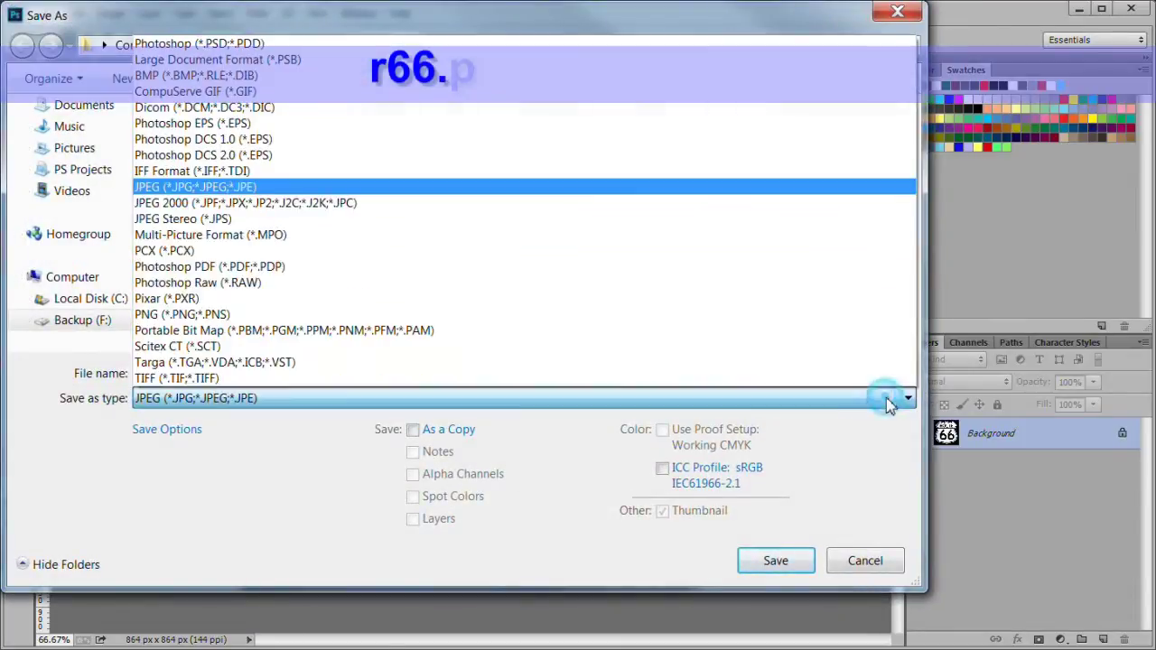
{"action": "left_click", "coordinate": [411, 45]}
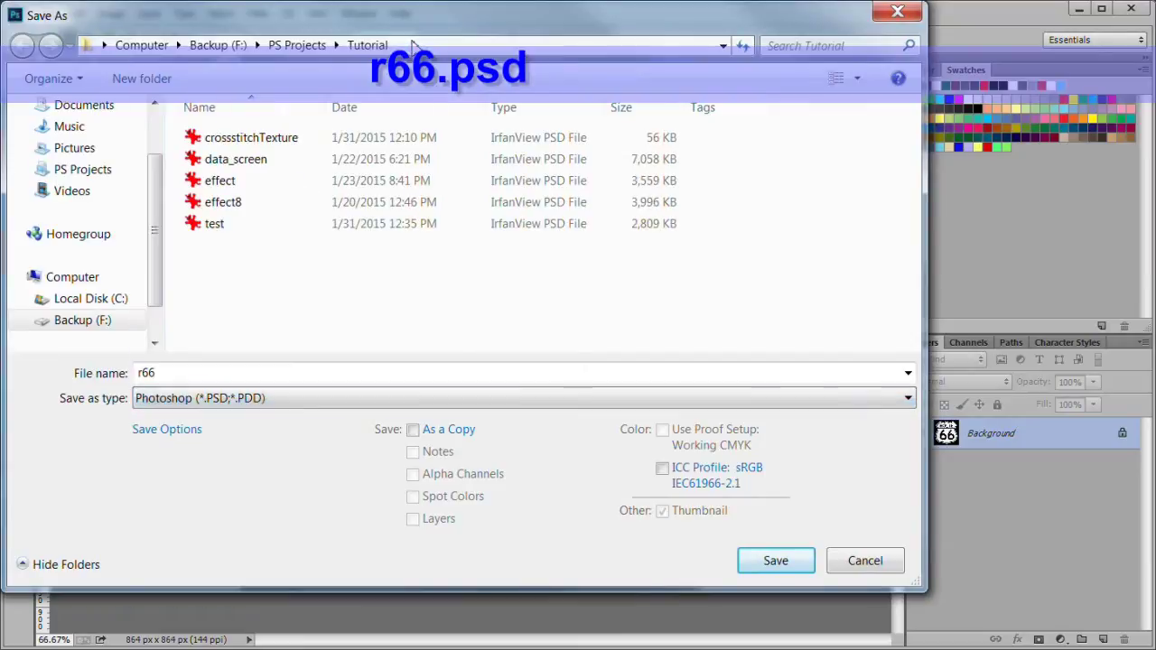
{"action": "left_click", "coordinate": [775, 562]}
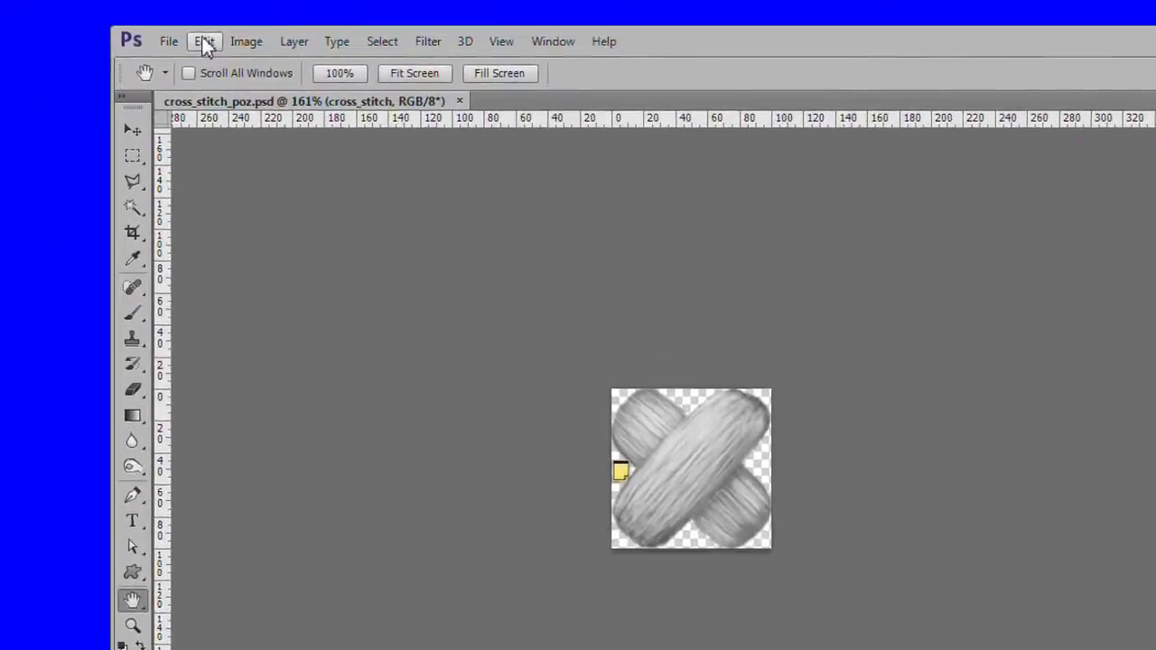
Define the stitch tile as a pattern named cross_stitch
{"action": "left_click", "coordinate": [204, 41]}
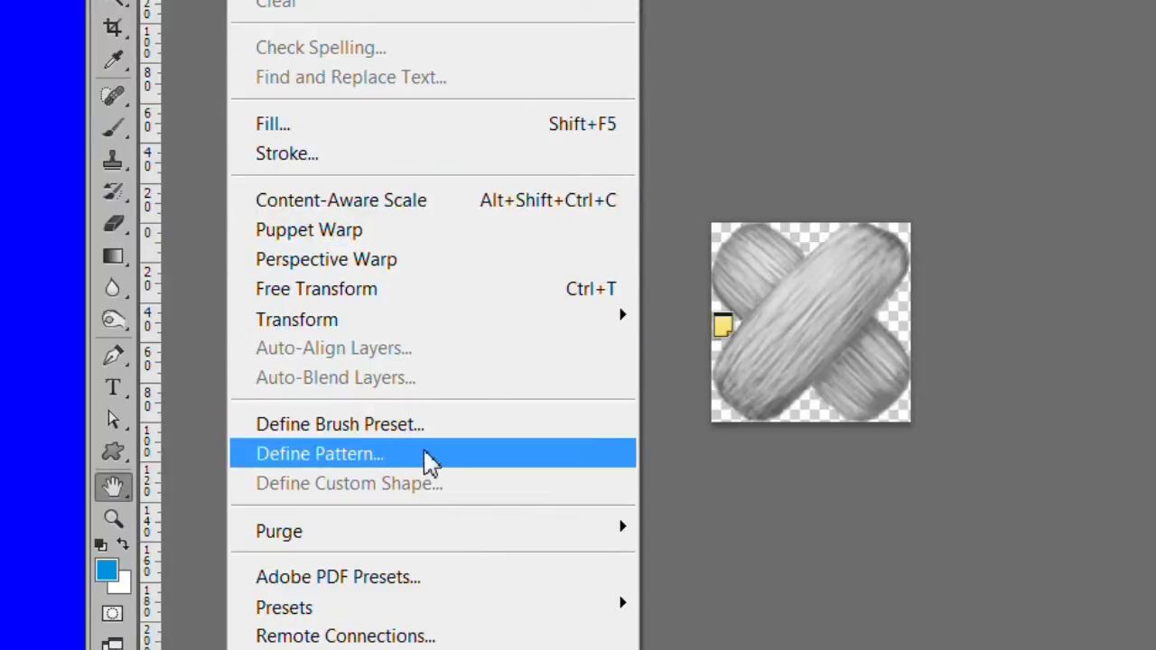
{"action": "left_click", "coordinate": [442, 461]}
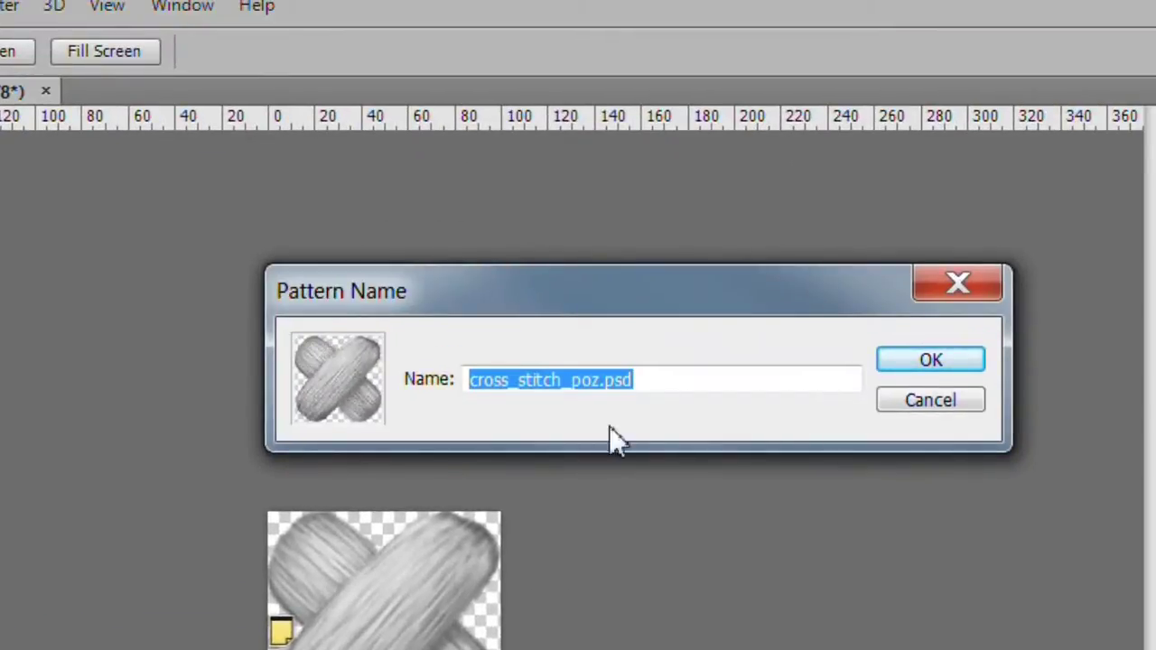
{"action": "left_click", "coordinate": [656, 379]}
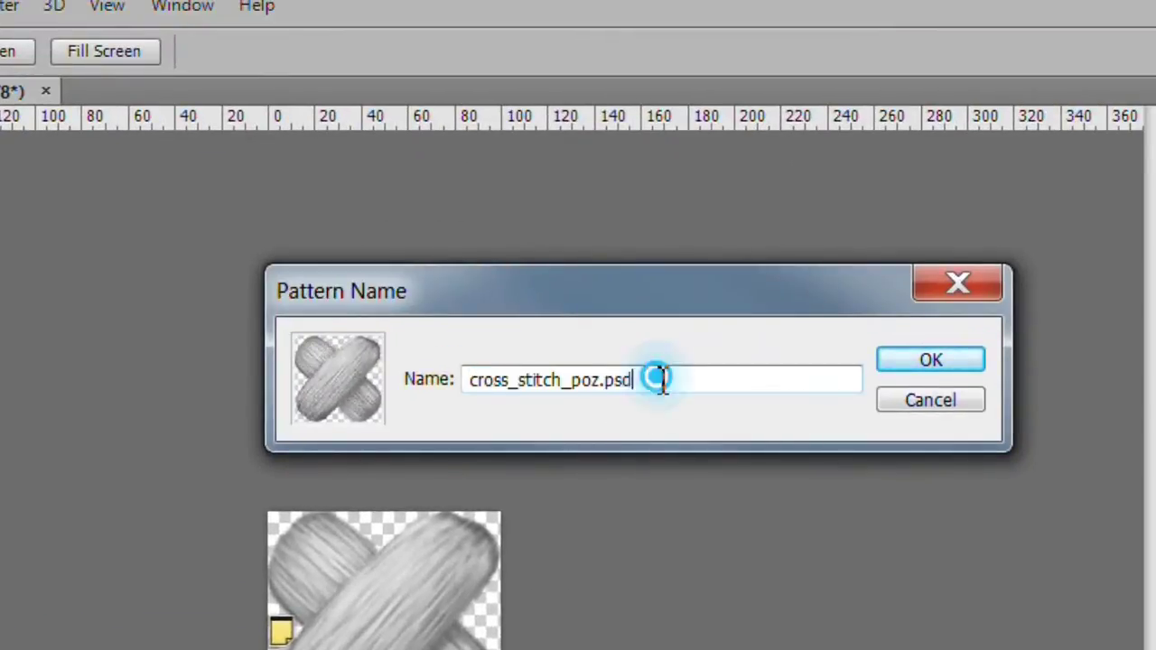
{"action": "left_click_drag", "start_coordinate": [656, 379], "coordinate": [395, 402]}
{"action": "type", "text": "cross_stitch"}
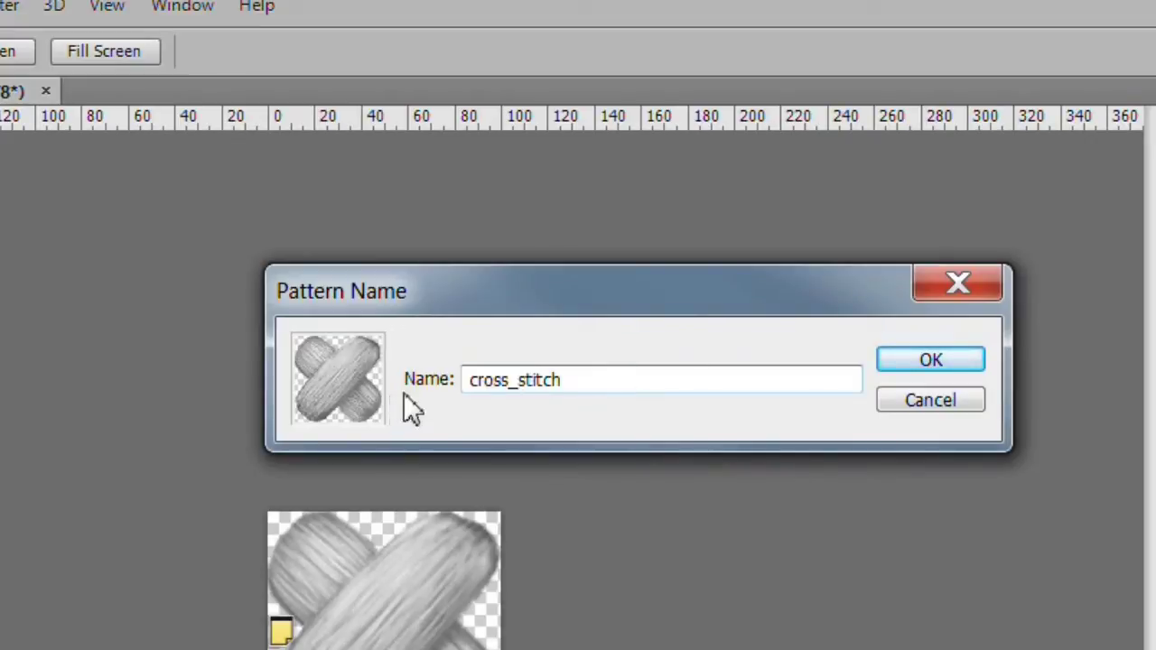
{"action": "left_click", "coordinate": [948, 363]}
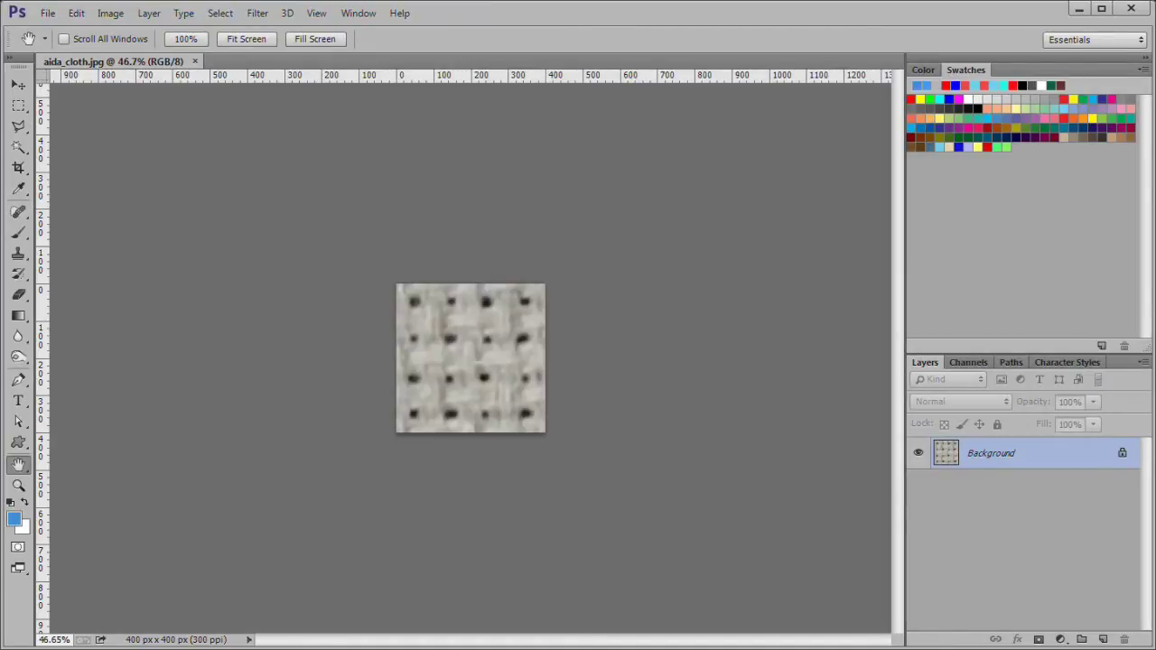
Define the Aida cloth tile as a pattern named aida cloth
{"action": "left_click", "coordinate": [77, 12]}
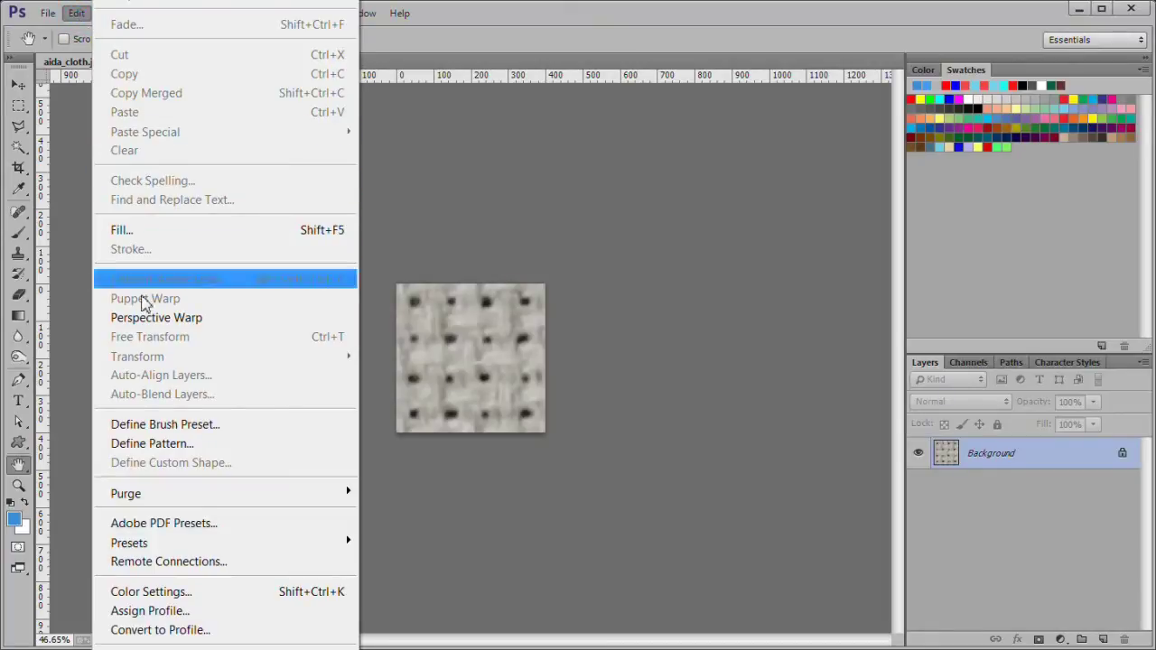
{"action": "left_click", "coordinate": [214, 445]}
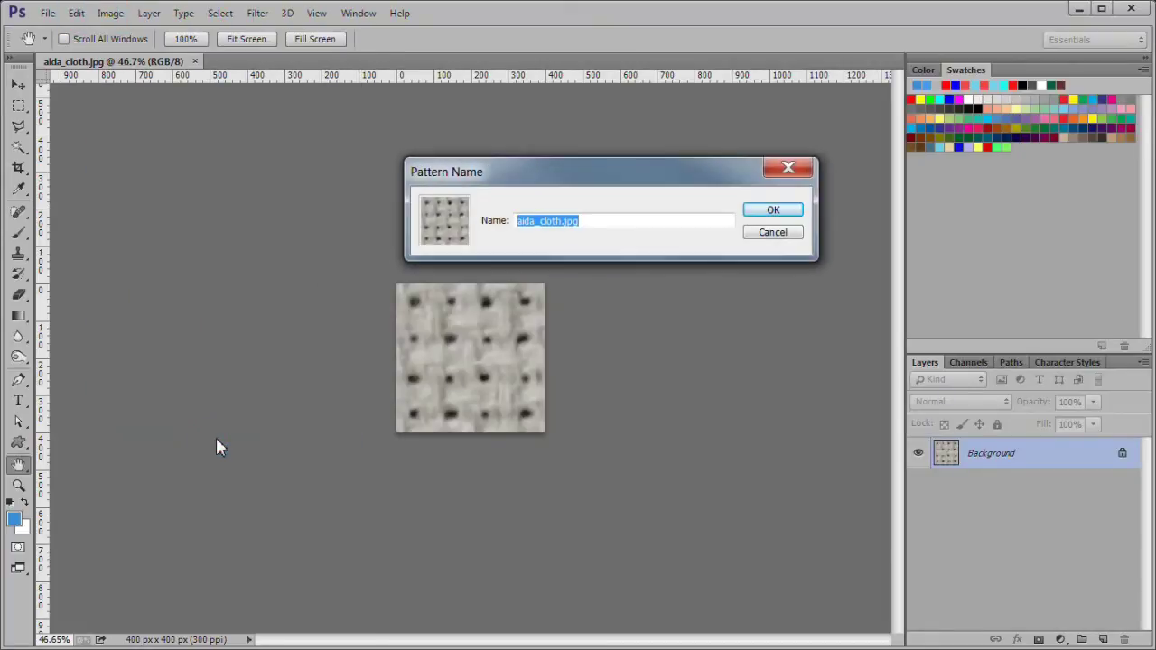
{"action": "type", "text": "aida cloth"}
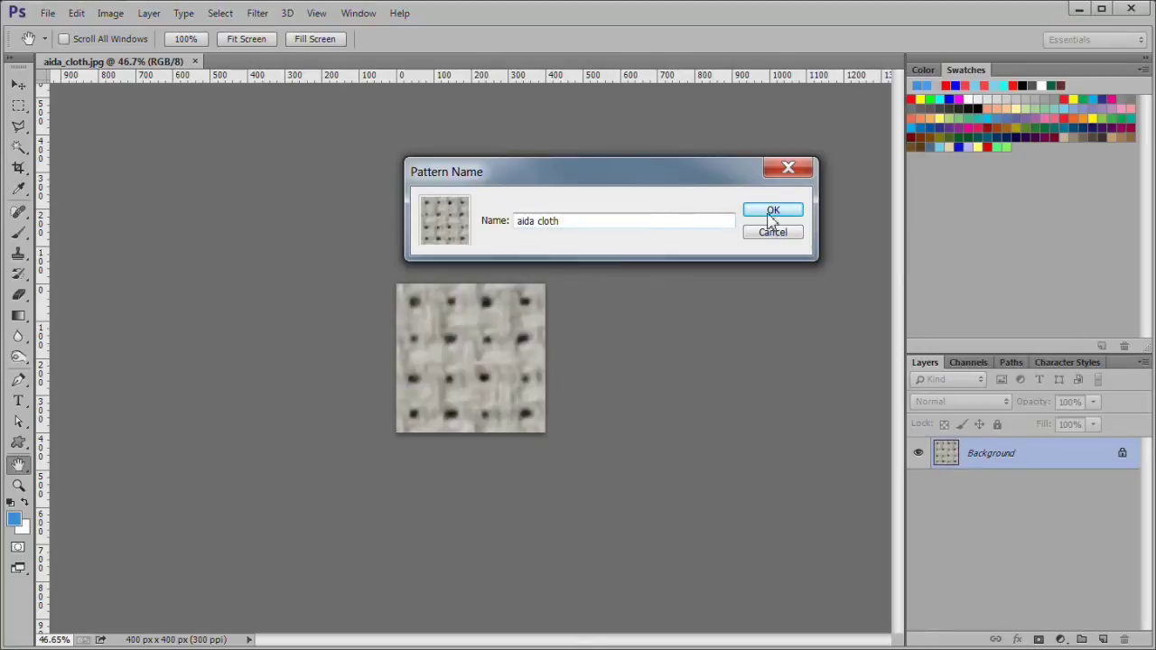
{"action": "left_click", "coordinate": [775, 213]}
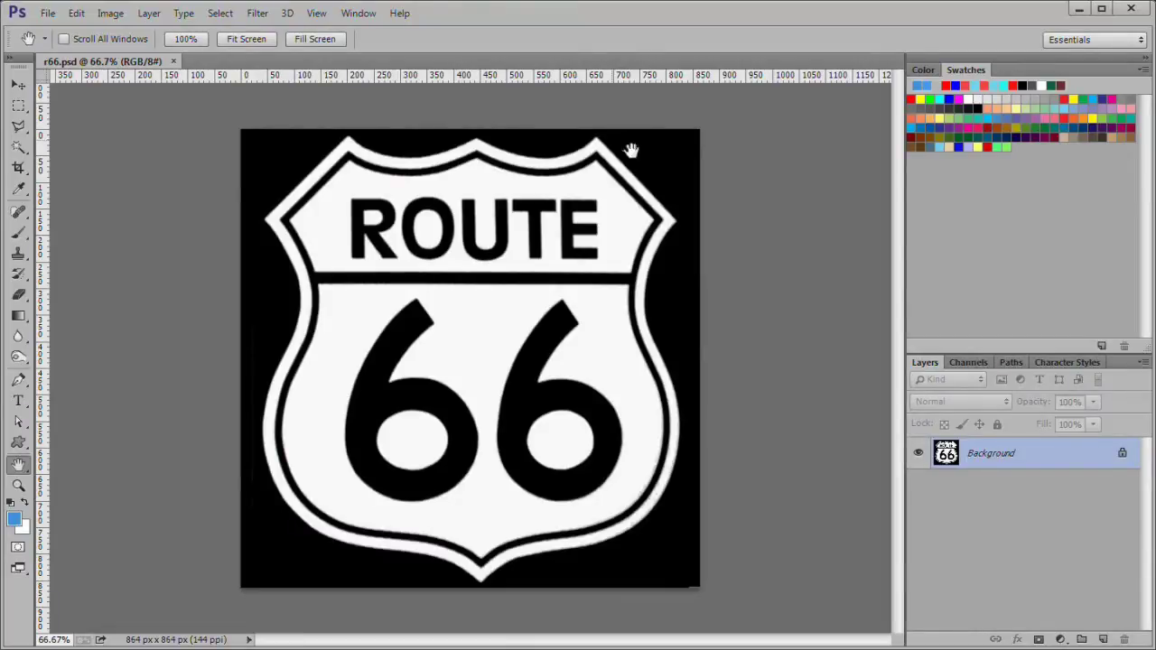
Convert the Background into a regular layer named bg
{"action": "double_click", "coordinate": [994, 458]}
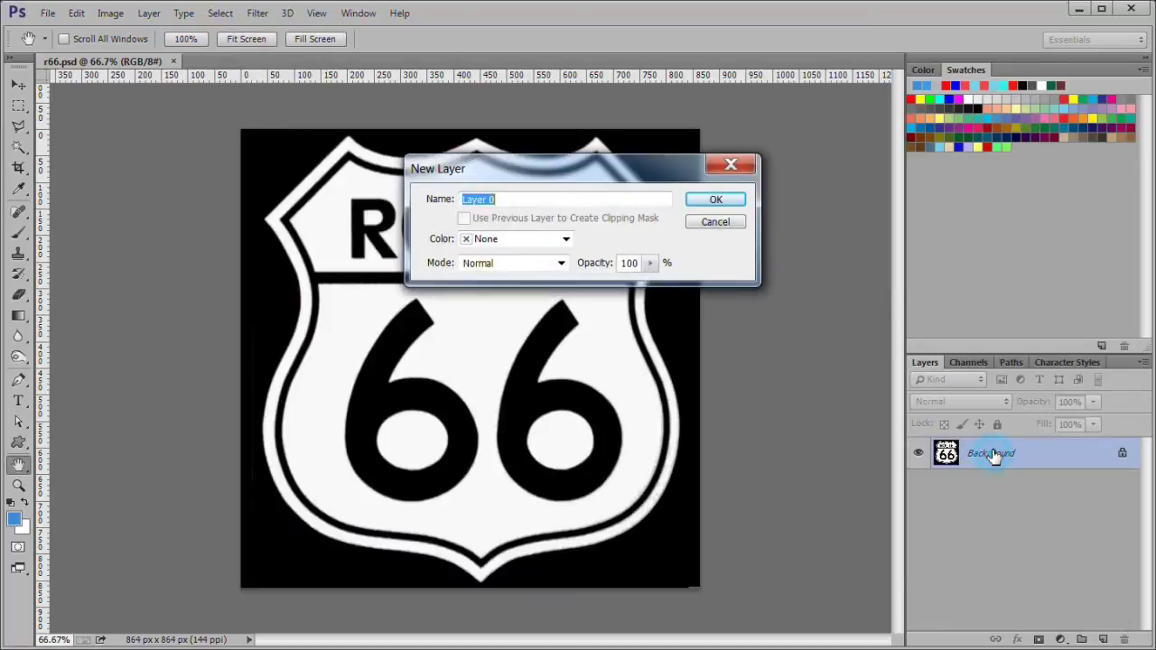
{"action": "type", "text": "bg"}
{"action": "left_click", "coordinate": [716, 200]}
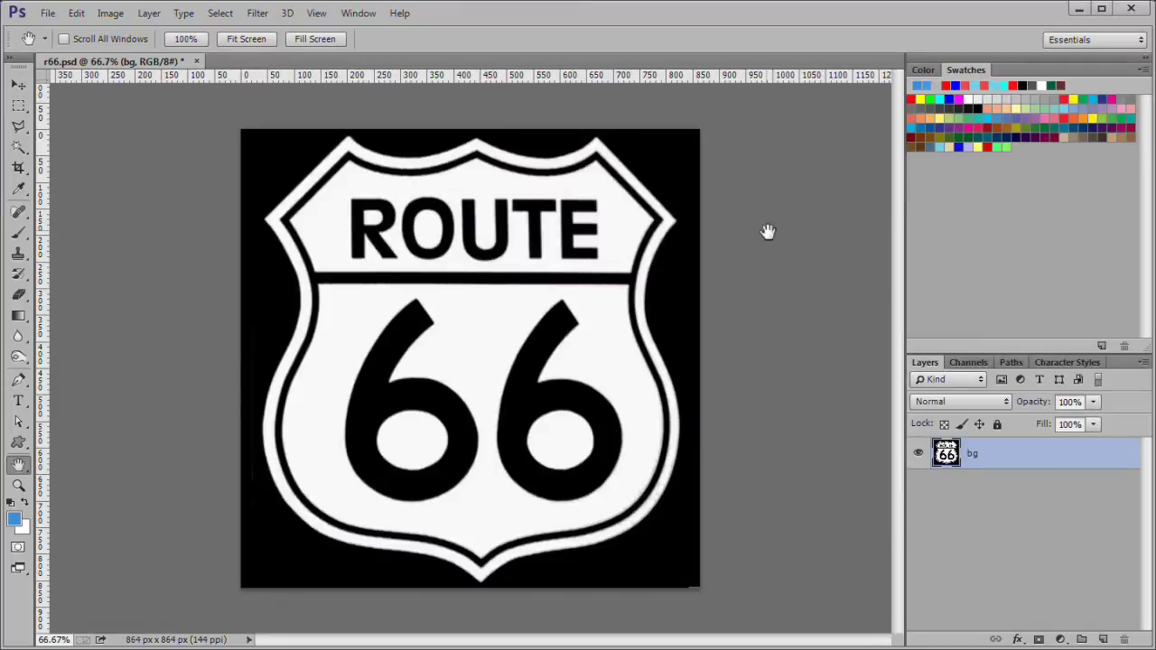
Magic-wand select the white lower panel plus the holes of both 6s
{"action": "left_click", "coordinate": [19, 148]}
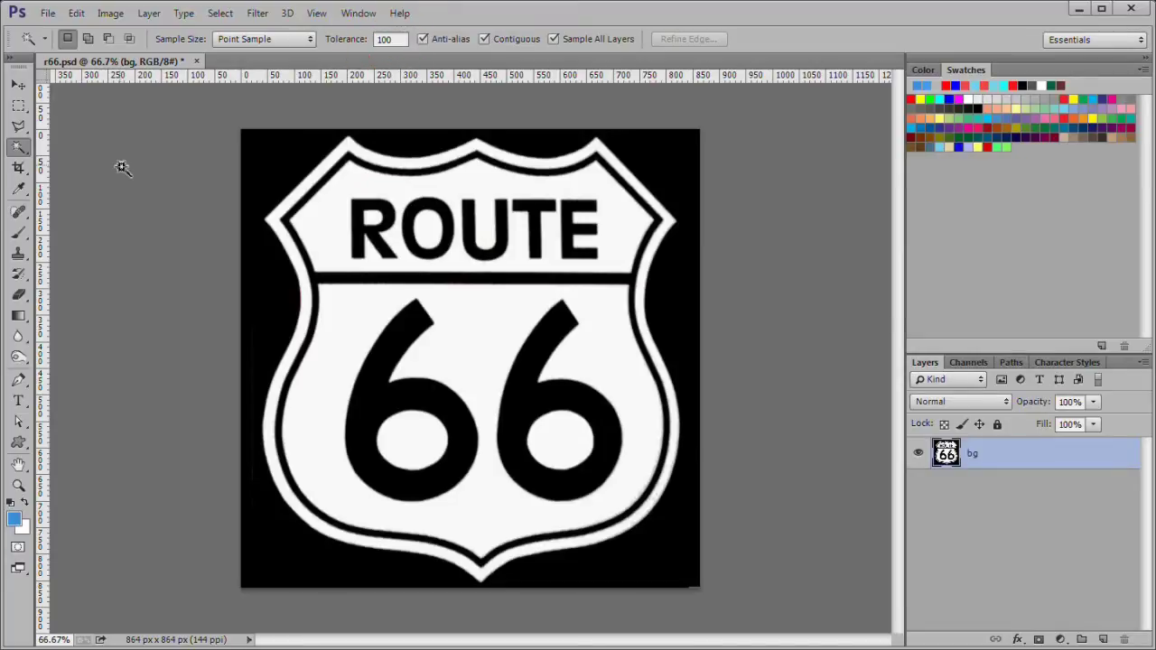
{"action": "left_click", "coordinate": [478, 339]}
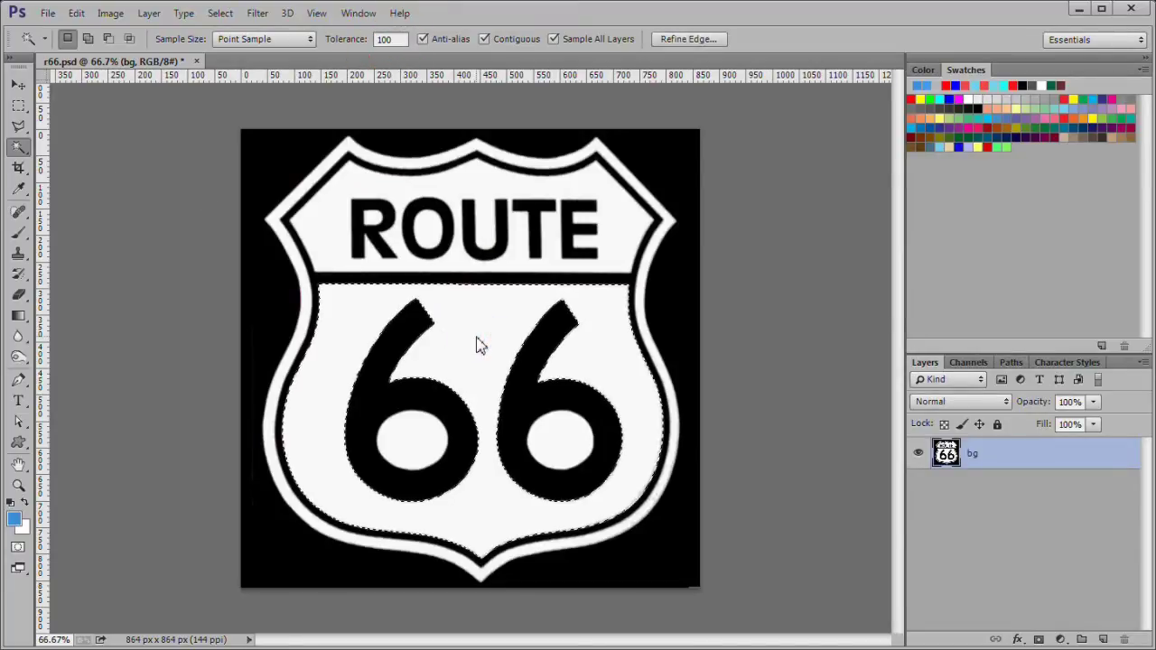
{"action": "left_click", "coordinate": [416, 445], "text": "shift"}
{"action": "left_click", "coordinate": [562, 441], "text": "shift"}
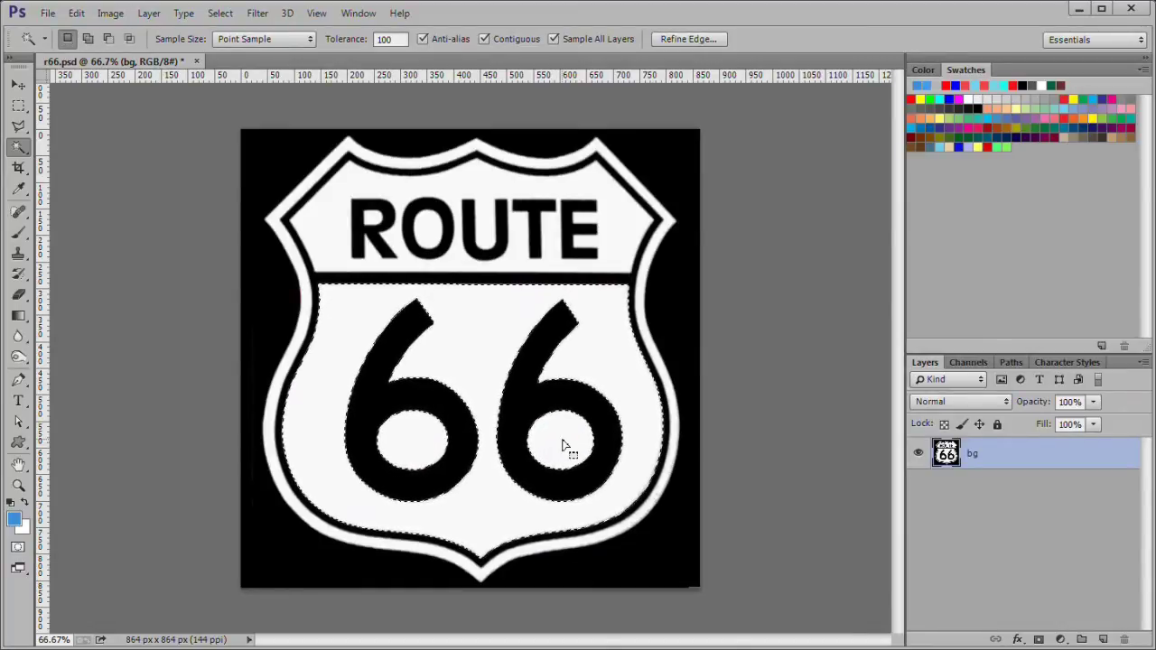
Set the foreground colour to blue #3B8FDD
{"action": "left_click", "coordinate": [16, 518]}
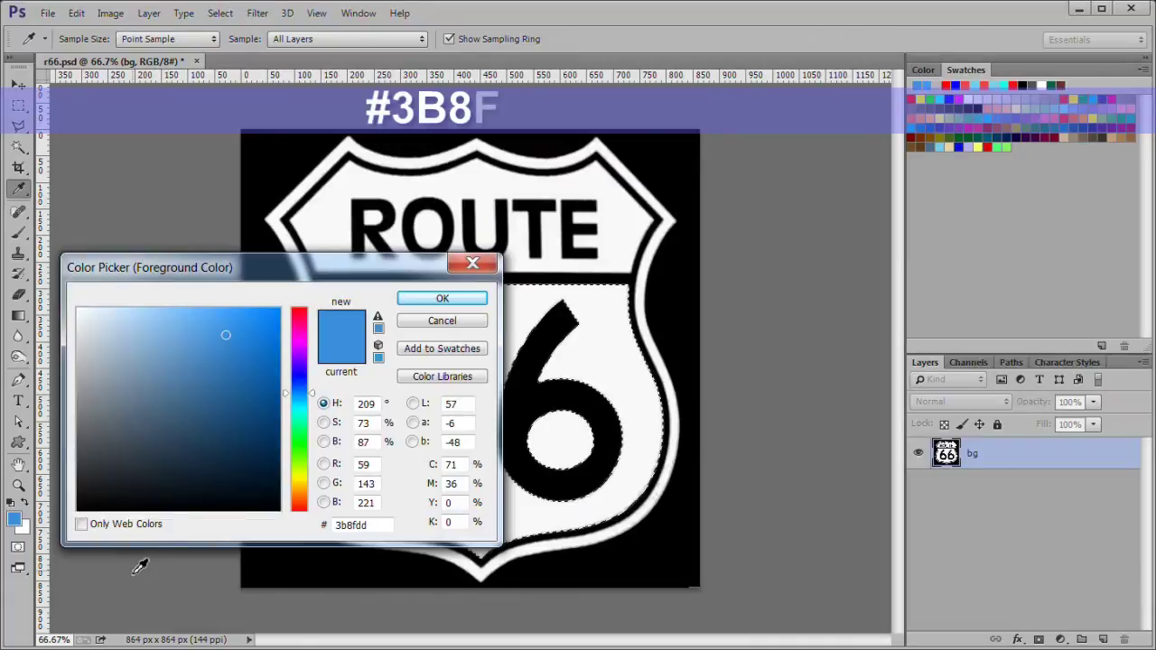
{"action": "left_click", "coordinate": [351, 525]}
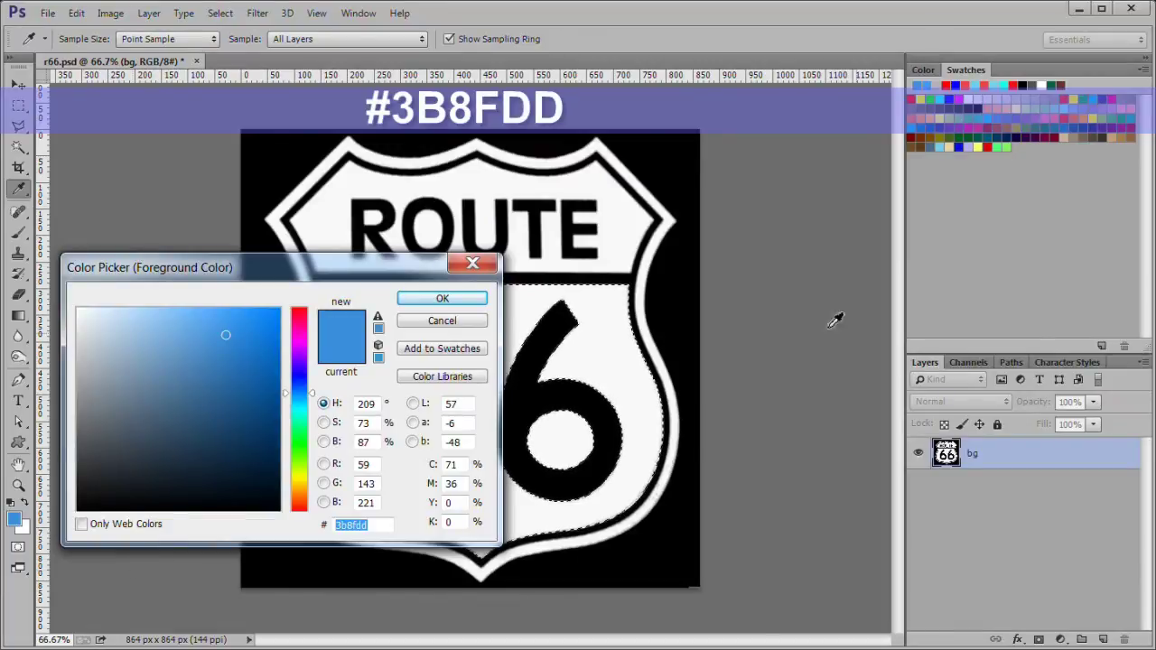
{"action": "left_click", "coordinate": [443, 299]}
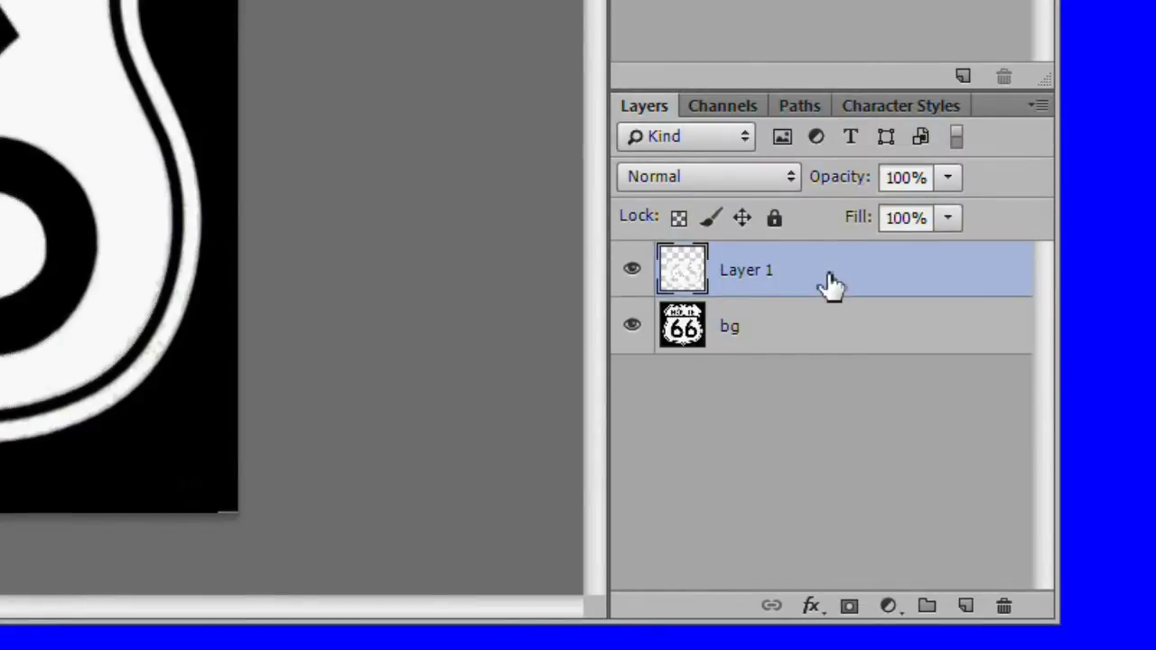
Rename Layer 1 to 'blue' and fill its lower panel and 6 loops with the blue
{"action": "double_click", "coordinate": [747, 272]}
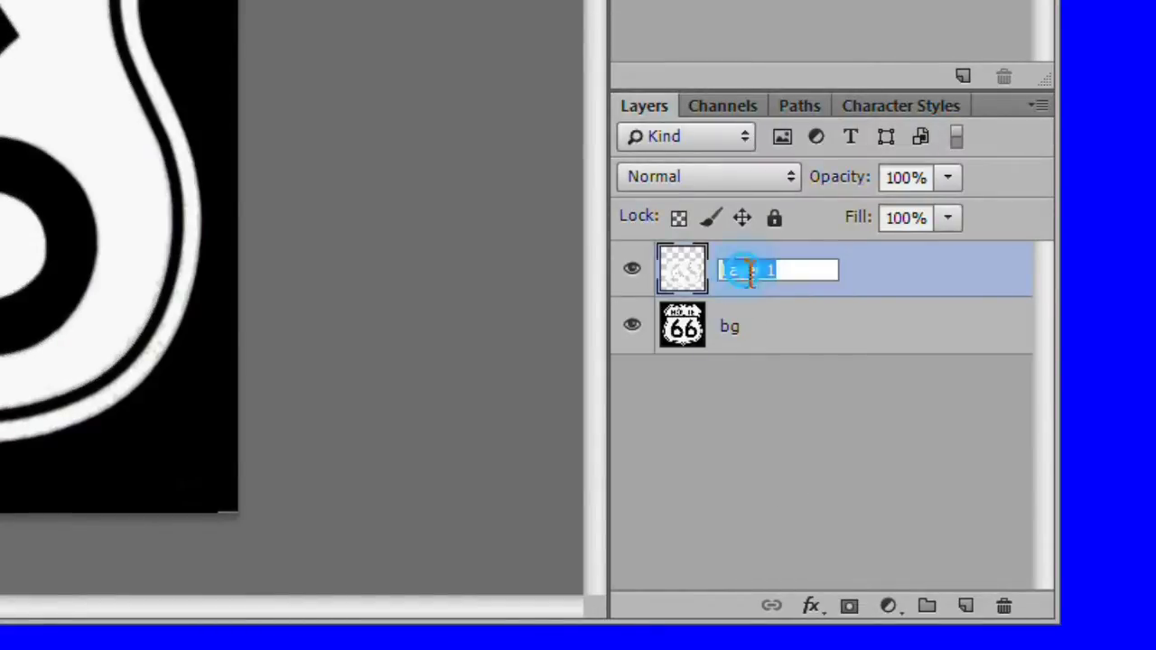
{"action": "type", "text": "bl"}
{"action": "key", "text": "Return"}
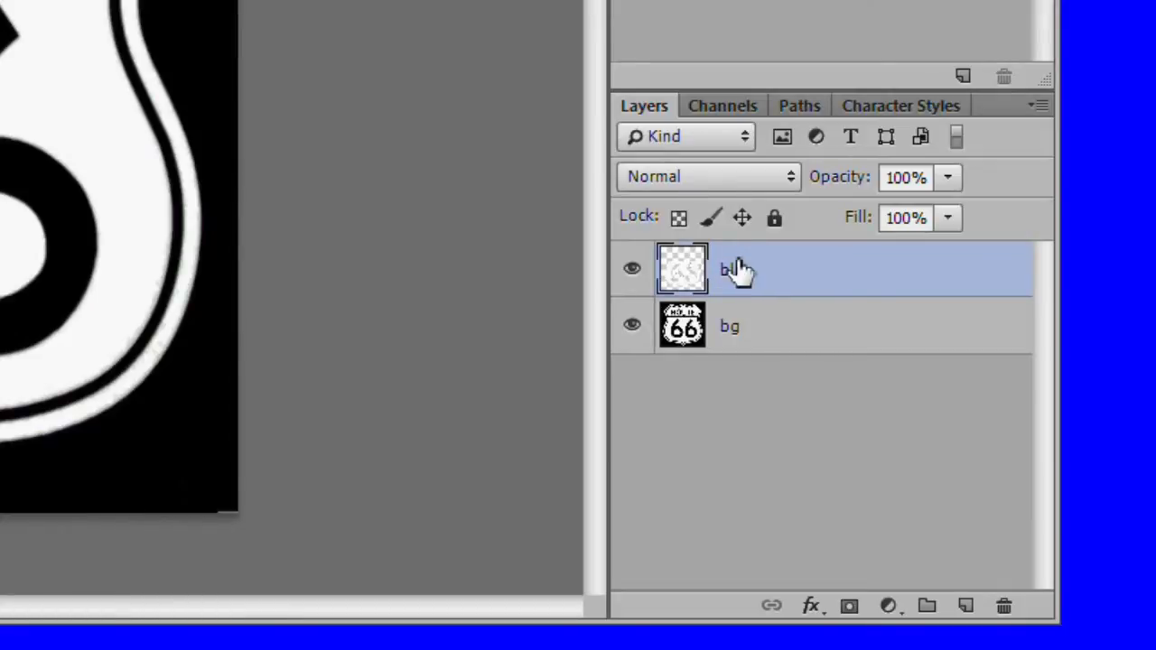
{"action": "left_click", "coordinate": [687, 282], "text": "ctrl"}
{"action": "key", "text": "alt+BackSpace"}
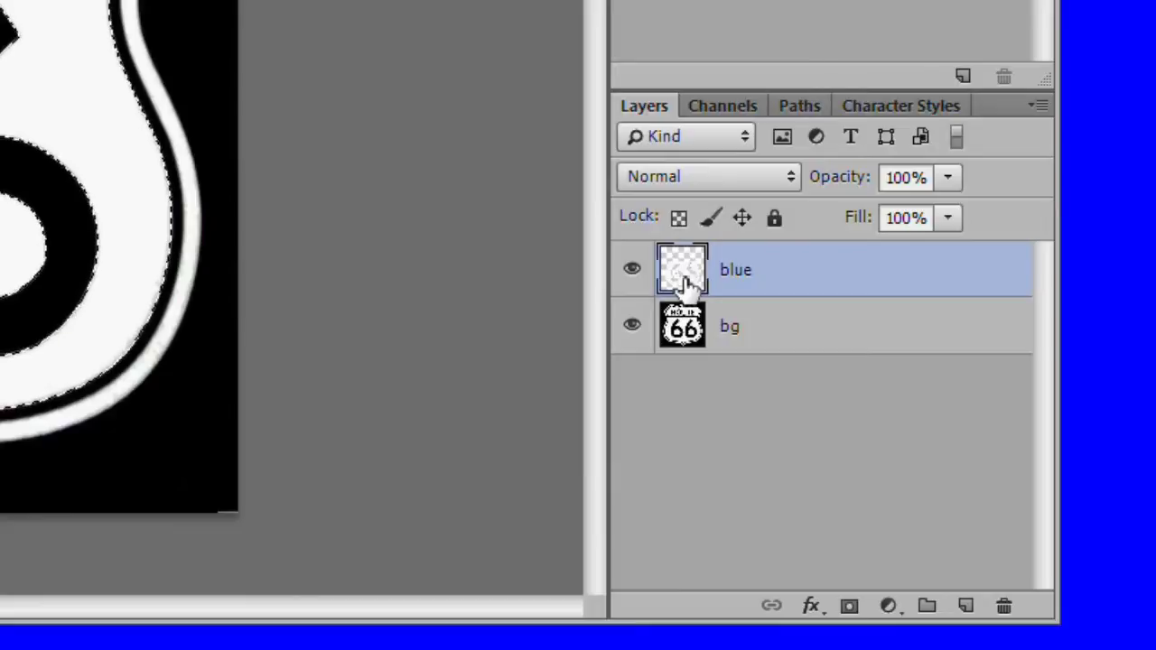
{"action": "key", "text": "ctrl+d"}
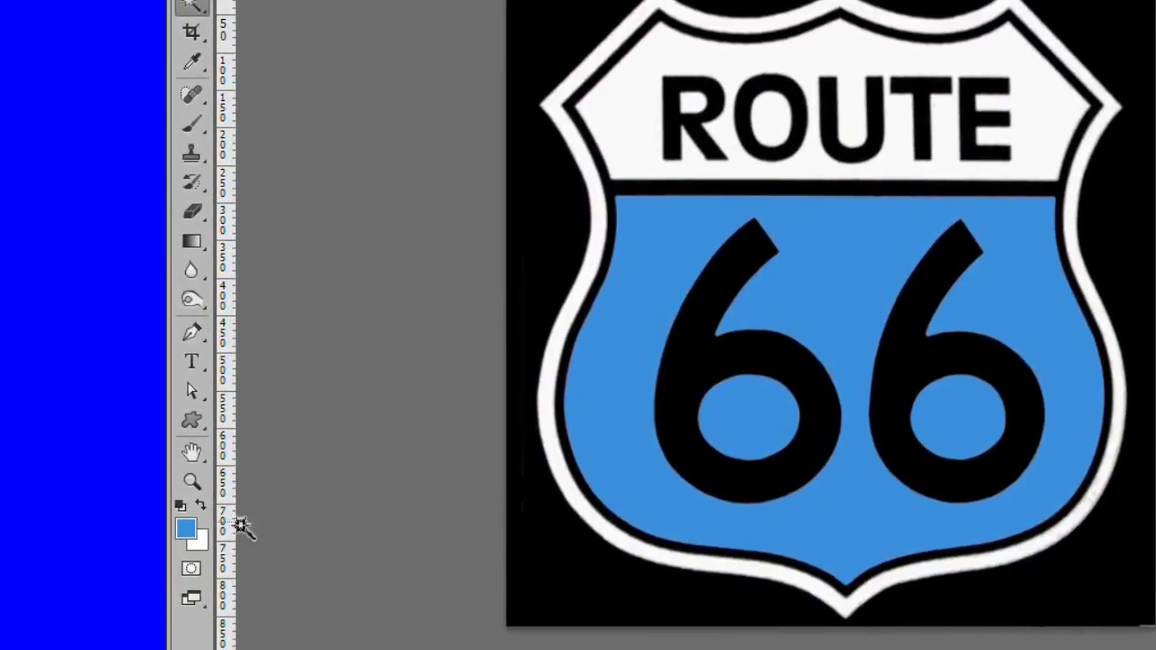
Set the foreground colour to red #FF0000
{"action": "left_click", "coordinate": [187, 532]}
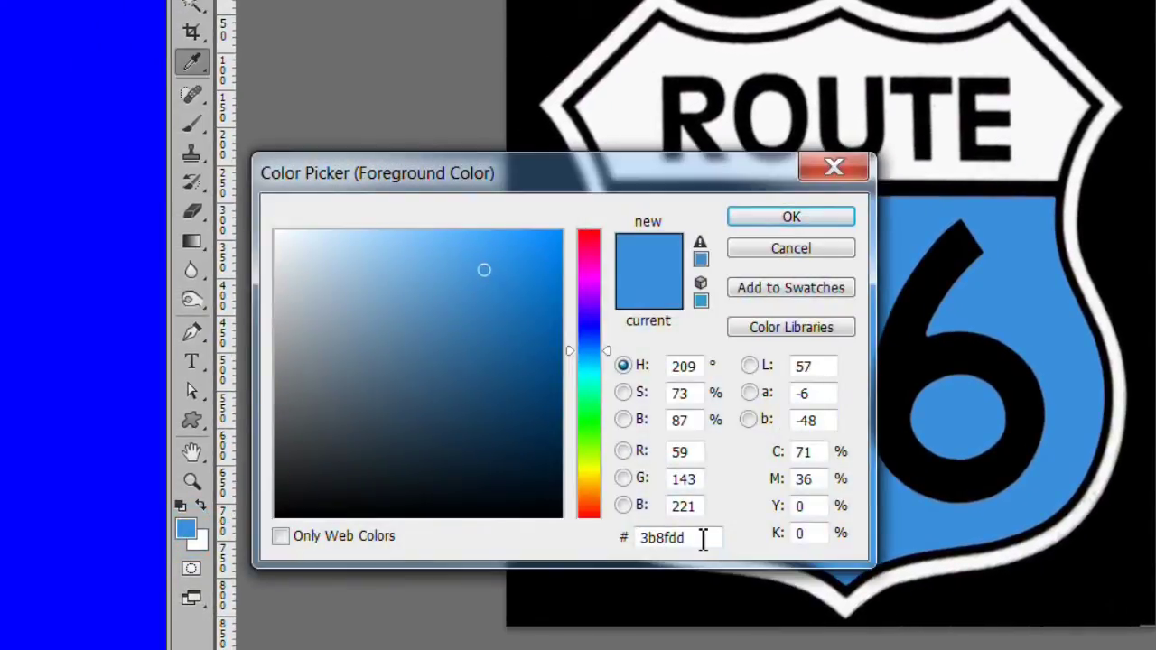
{"action": "double_click", "coordinate": [702, 538]}
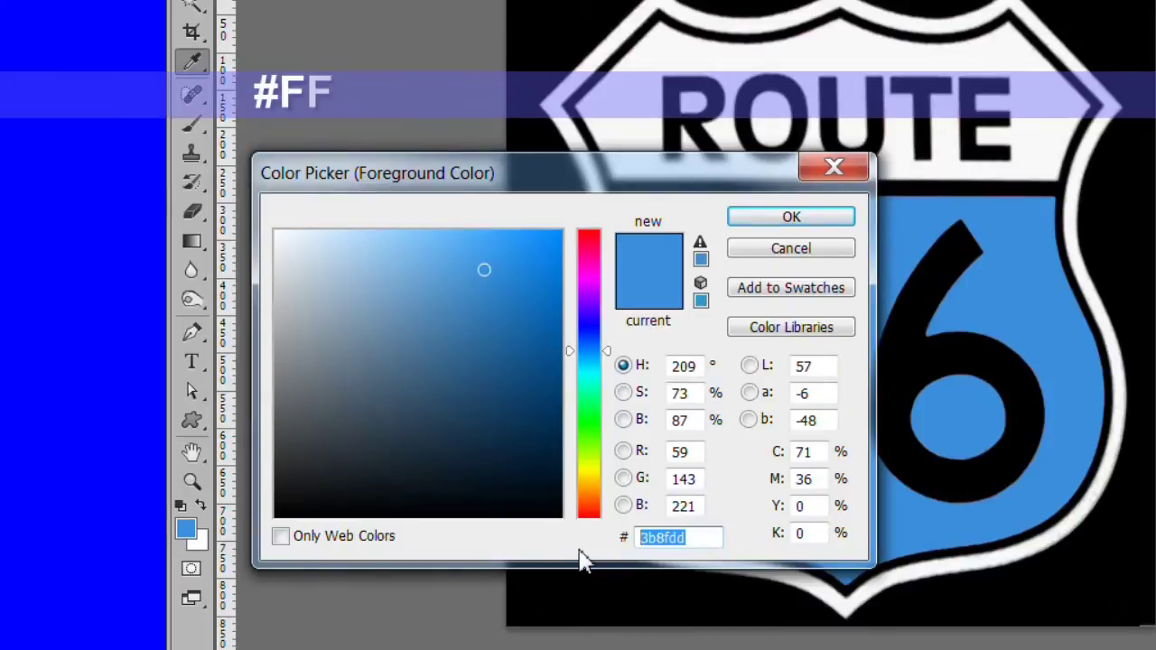
{"action": "type", "text": "FF0000"}
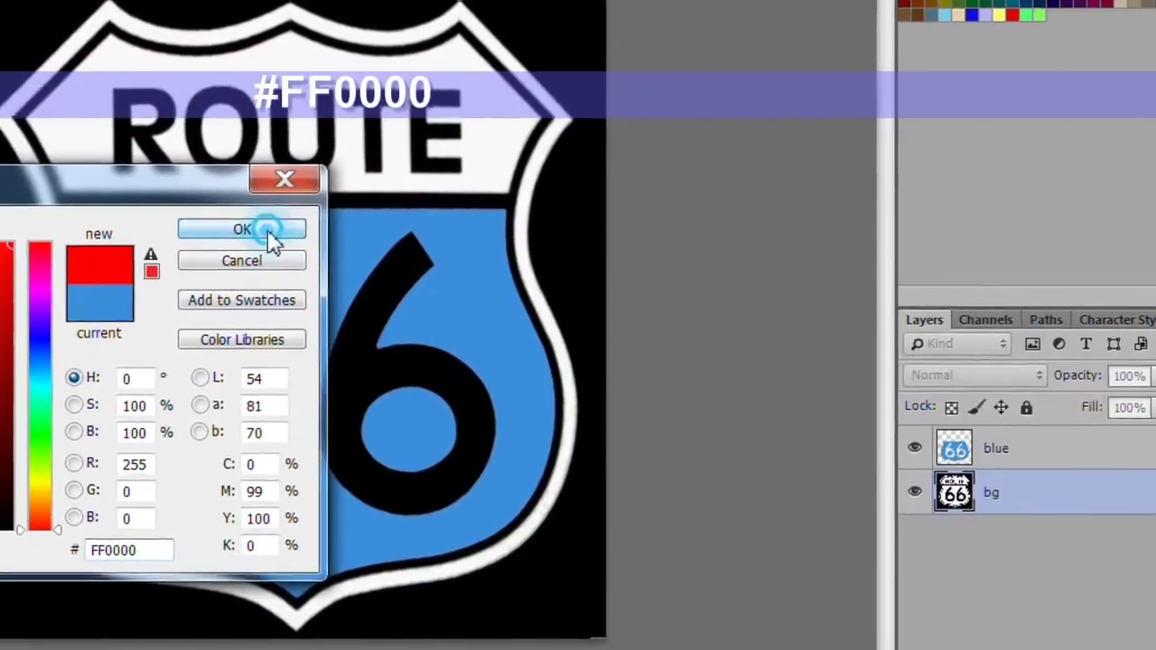
{"action": "left_click", "coordinate": [818, 223]}
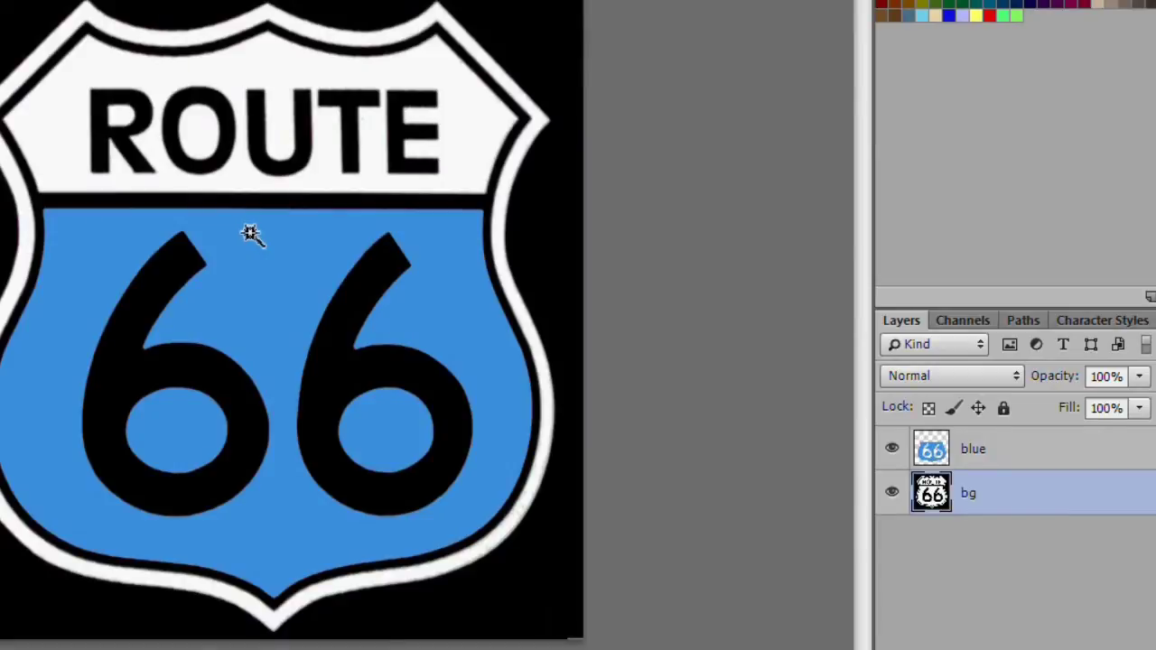
Select the white top band plus the insides of the O and R, and copy it to a new layer
{"action": "left_click", "coordinate": [465, 131]}
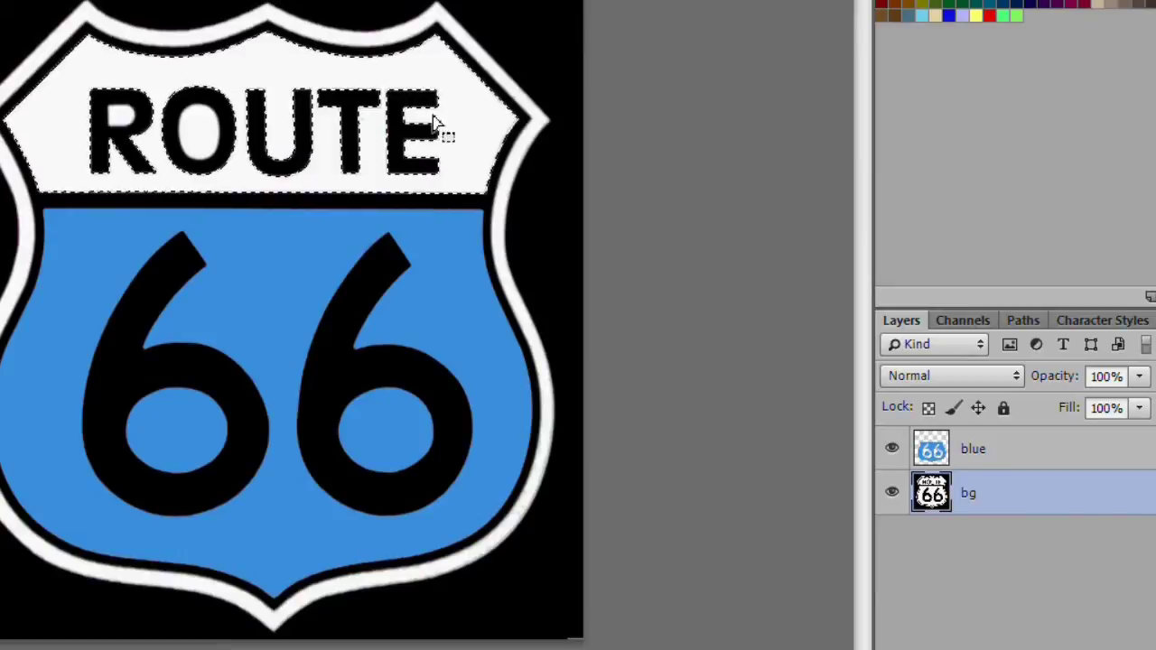
{"action": "left_click", "coordinate": [205, 123], "text": "shift"}
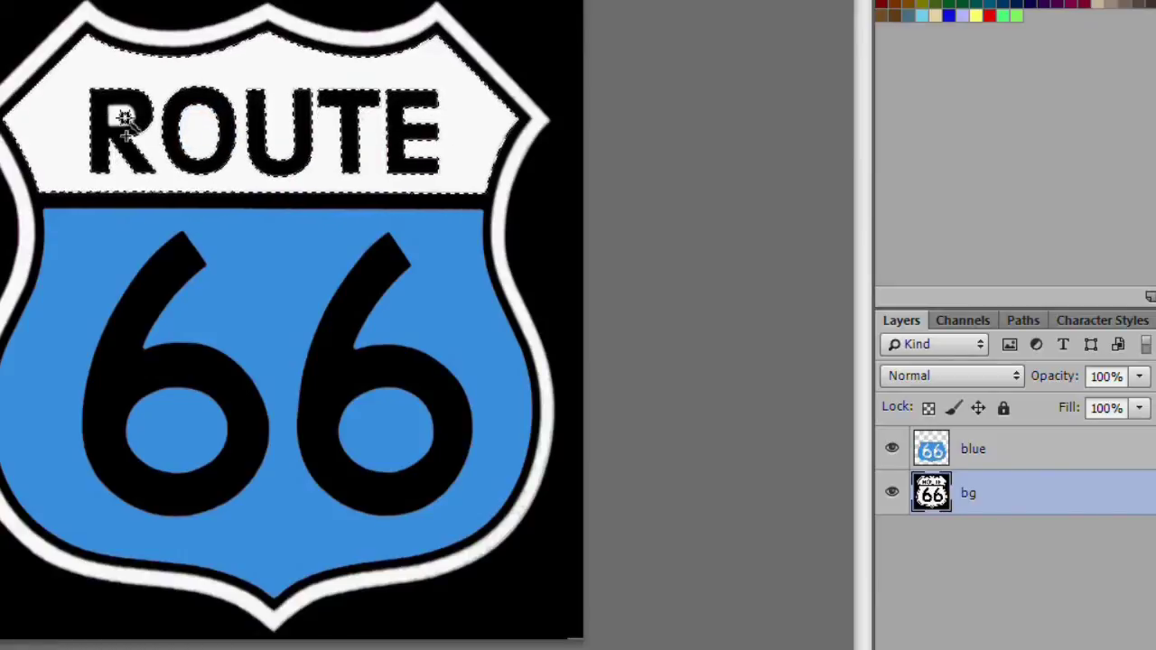
{"action": "left_click", "coordinate": [125, 116], "text": "shift"}
{"action": "key", "text": "ctrl+j"}
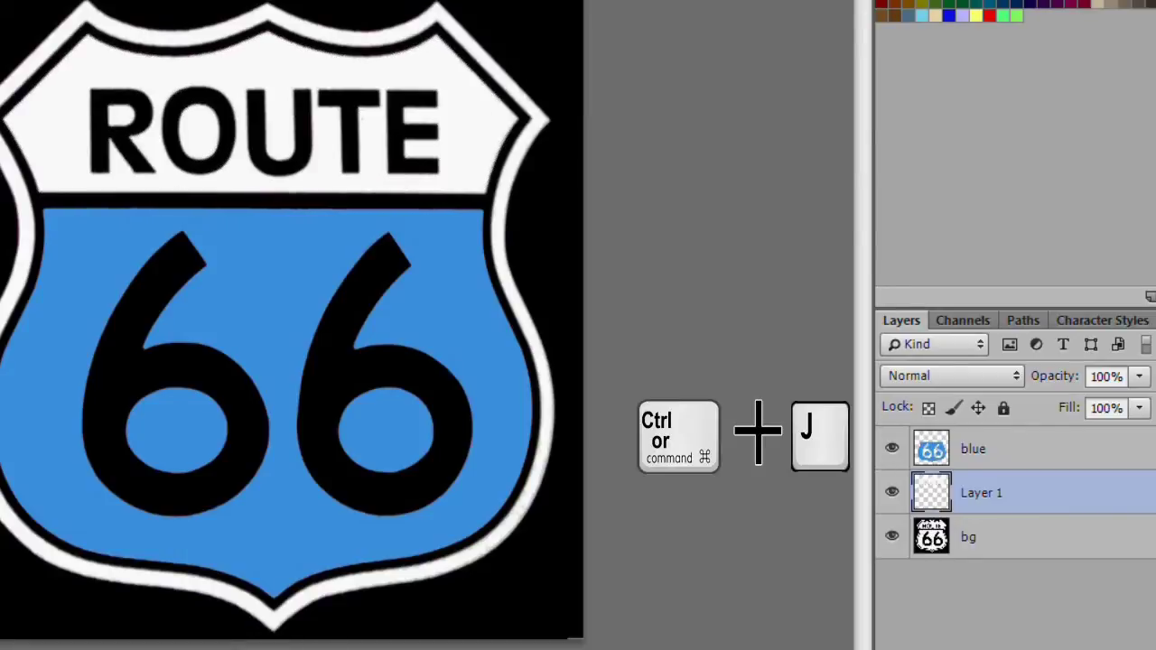
Name the new layer 'red' and fill its band contents with red
{"action": "double_click", "coordinate": [985, 492]}
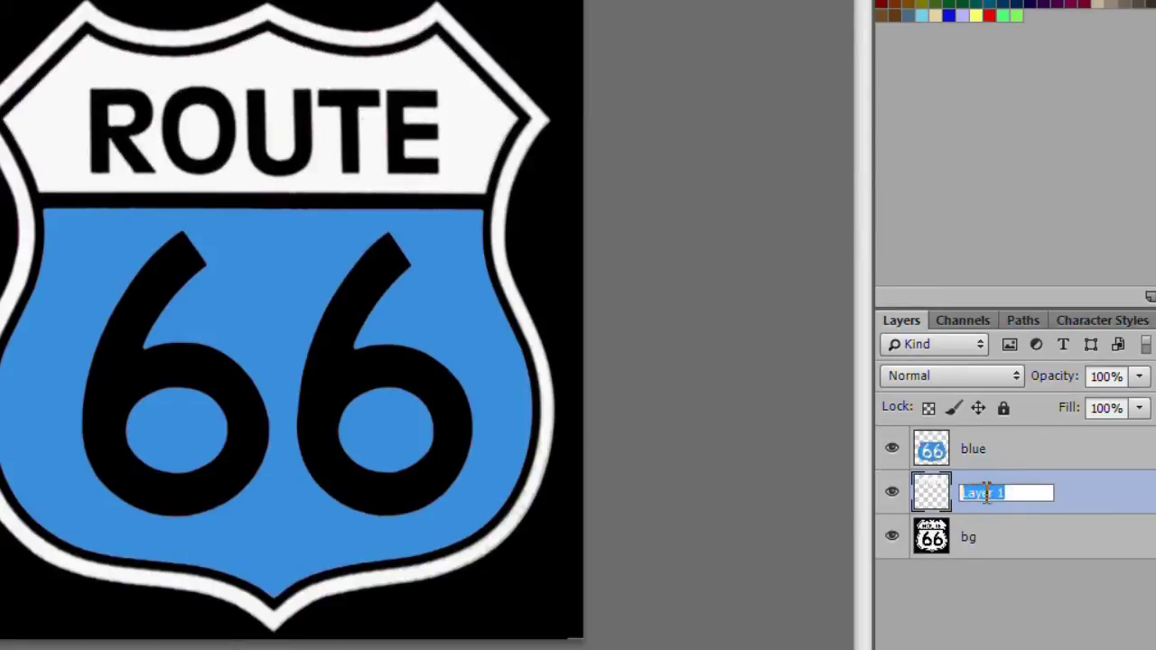
{"action": "type", "text": "red"}
{"action": "key", "text": "Return"}
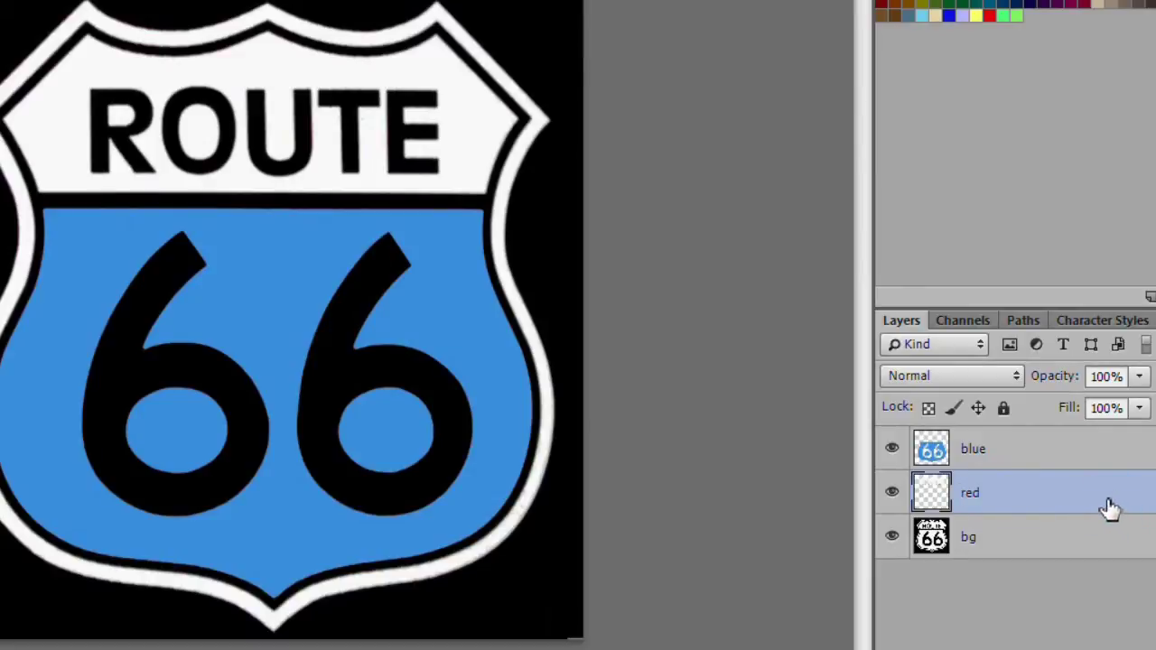
{"action": "left_click", "coordinate": [934, 494], "text": "ctrl"}
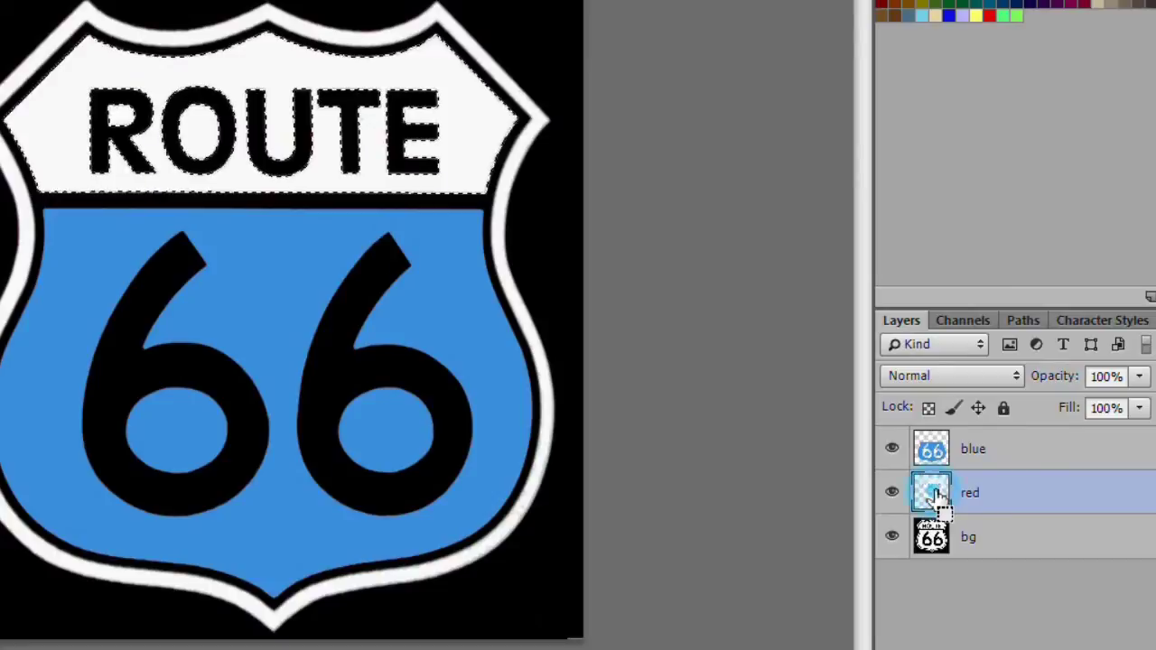
{"action": "key", "text": "alt+BackSpace"}
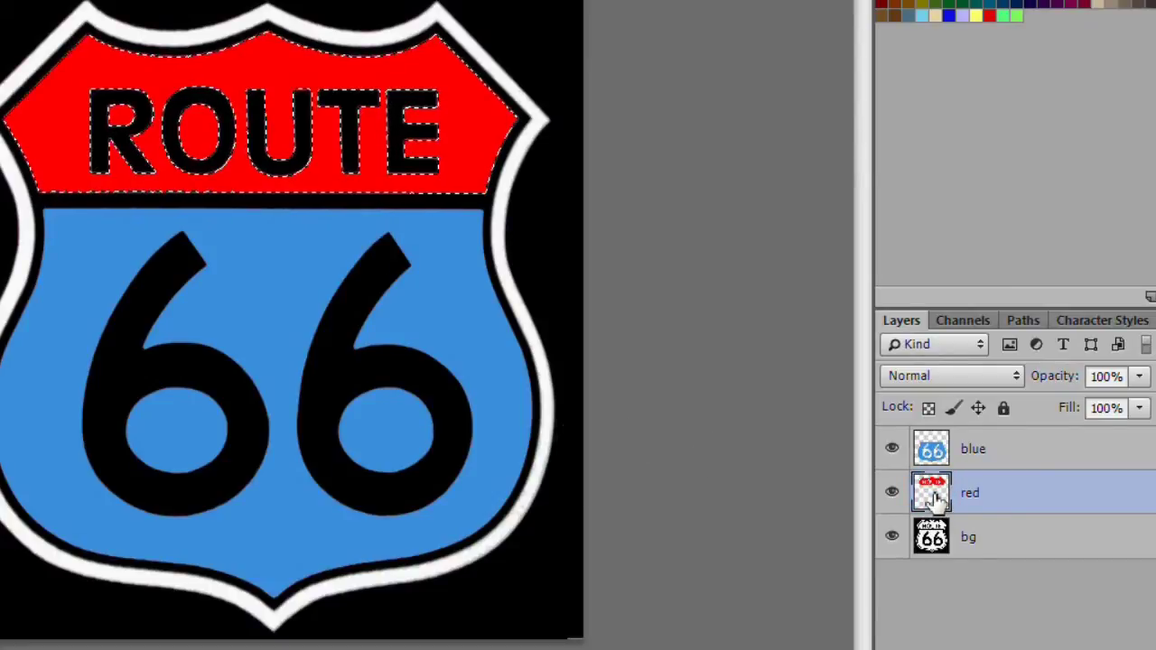
{"action": "key", "text": "ctrl+d"}
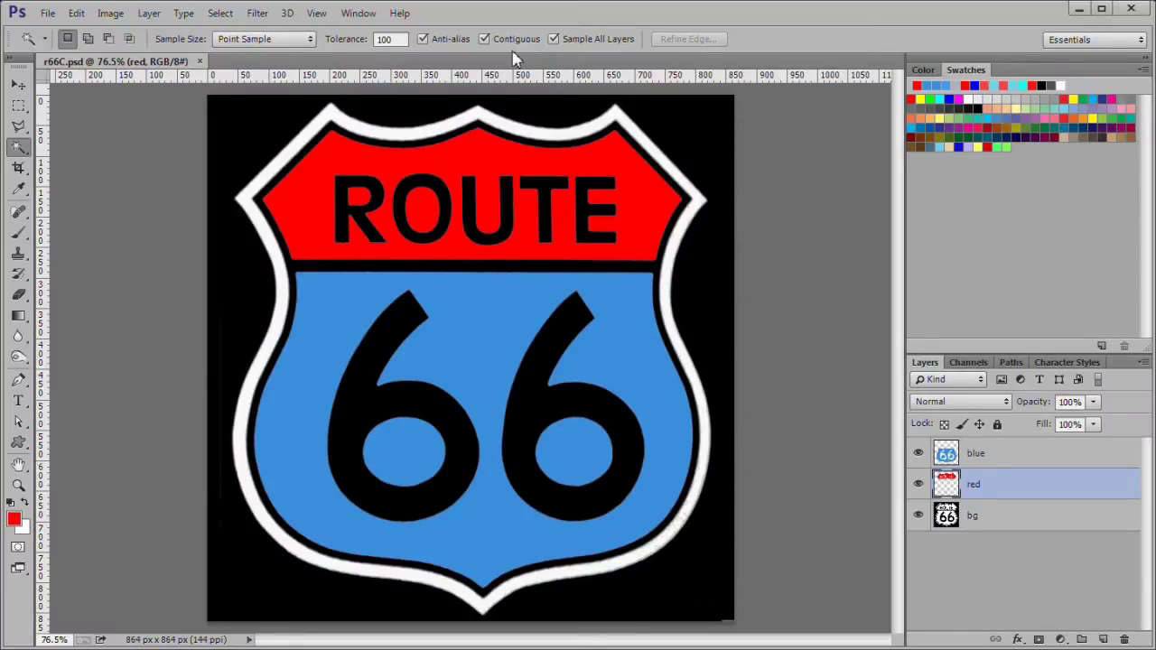
On the bg layer, magic-wand select the ROUTE letters and both 6s
{"action": "left_click", "coordinate": [1033, 521]}
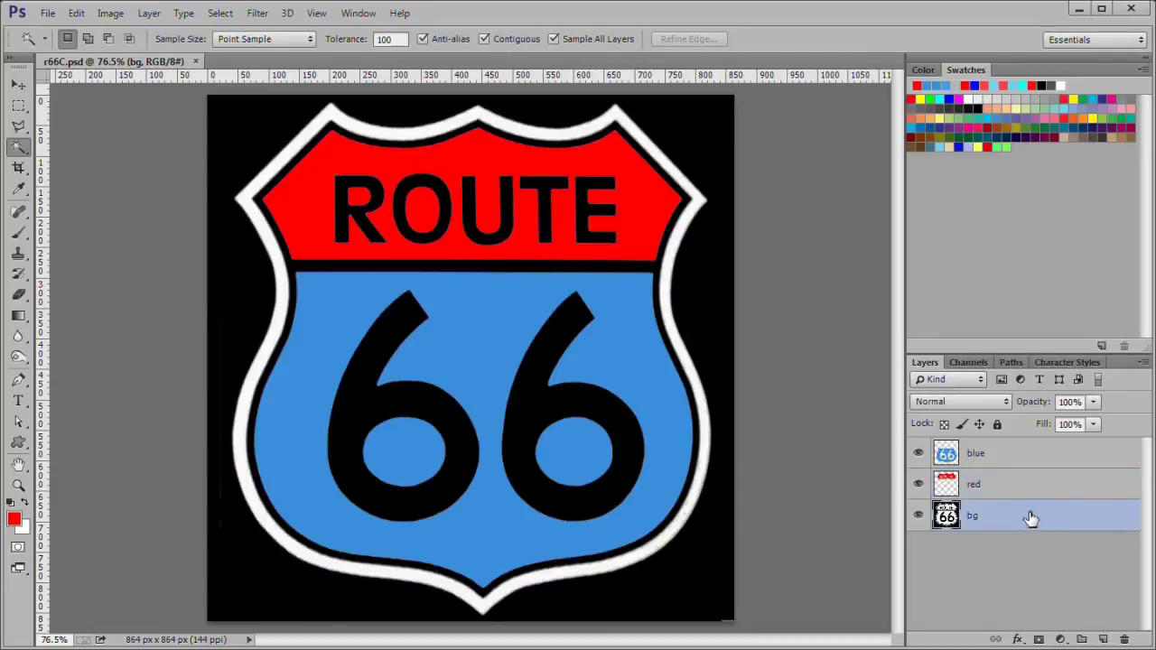
{"action": "left_click", "coordinate": [349, 221]}
{"action": "left_click", "coordinate": [418, 210], "text": "shift"}
{"action": "left_click", "coordinate": [492, 207], "text": "shift"}
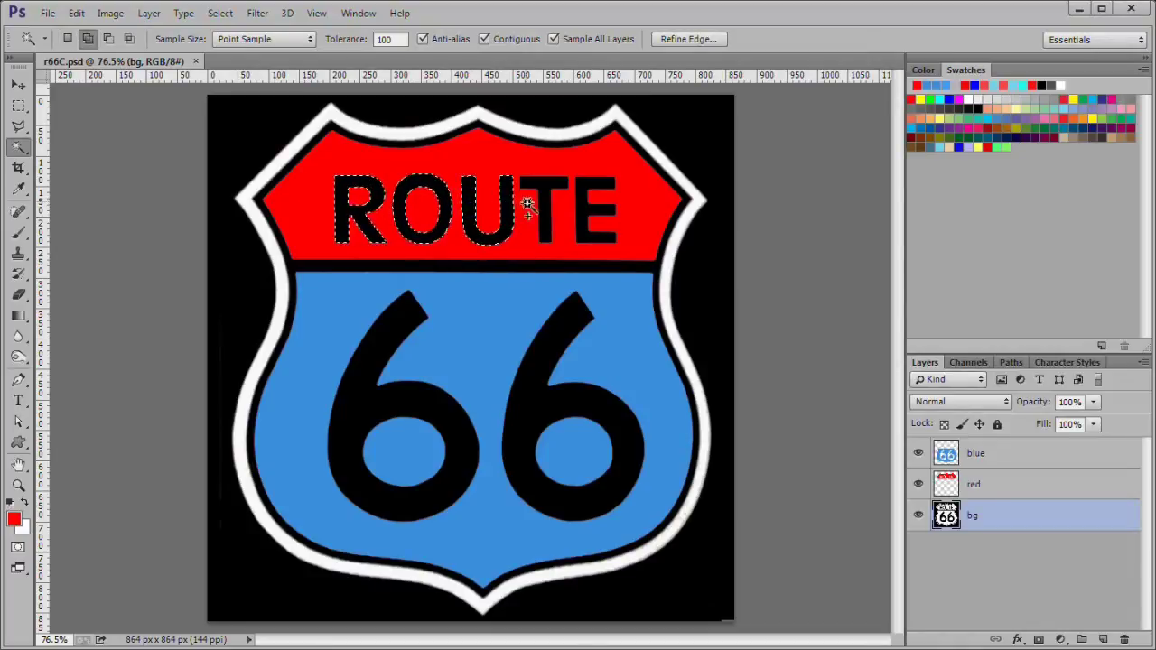
{"action": "left_click", "coordinate": [547, 206], "text": "shift"}
{"action": "left_click", "coordinate": [585, 206], "text": "shift"}
{"action": "left_click", "coordinate": [549, 320], "text": "shift"}
{"action": "left_click", "coordinate": [384, 343], "text": "shift"}
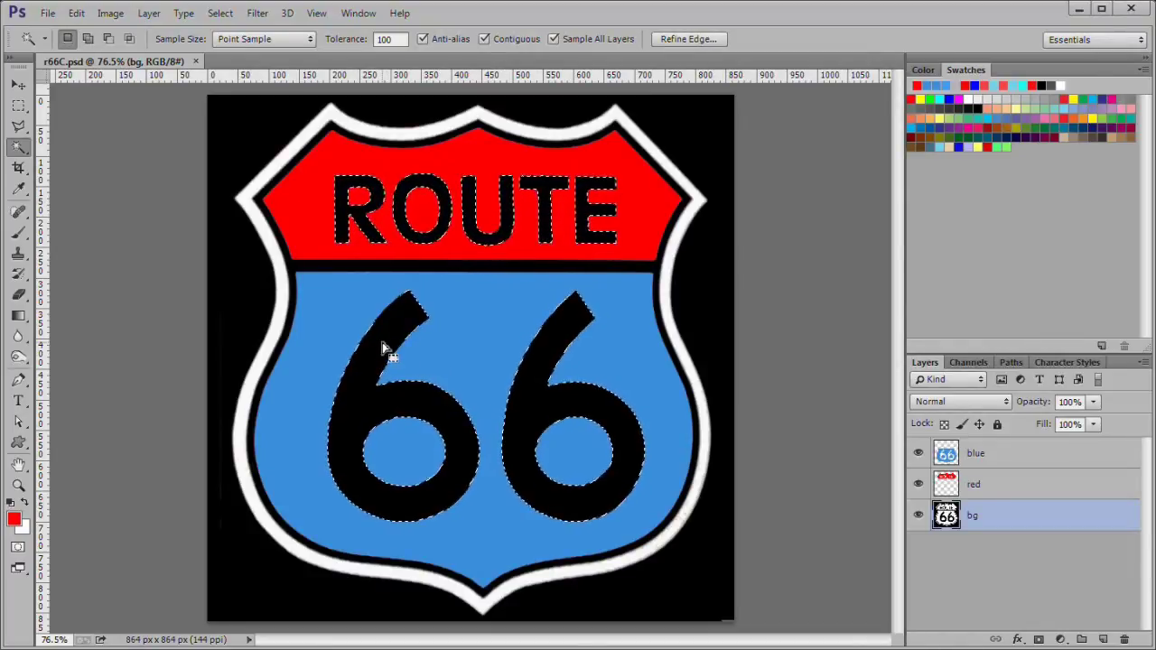
Expand the letter selection by 2 pixels
{"action": "left_click", "coordinate": [223, 15]}
{"action": "mouse_move", "coordinate": [283, 261]}
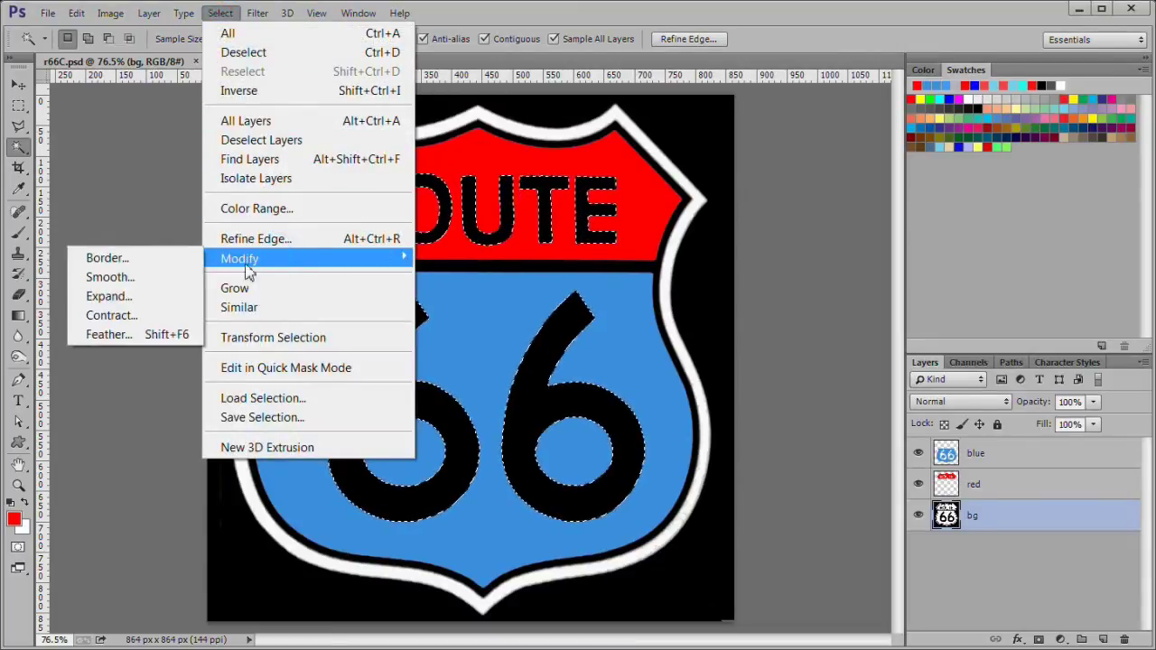
{"action": "left_click", "coordinate": [185, 298]}
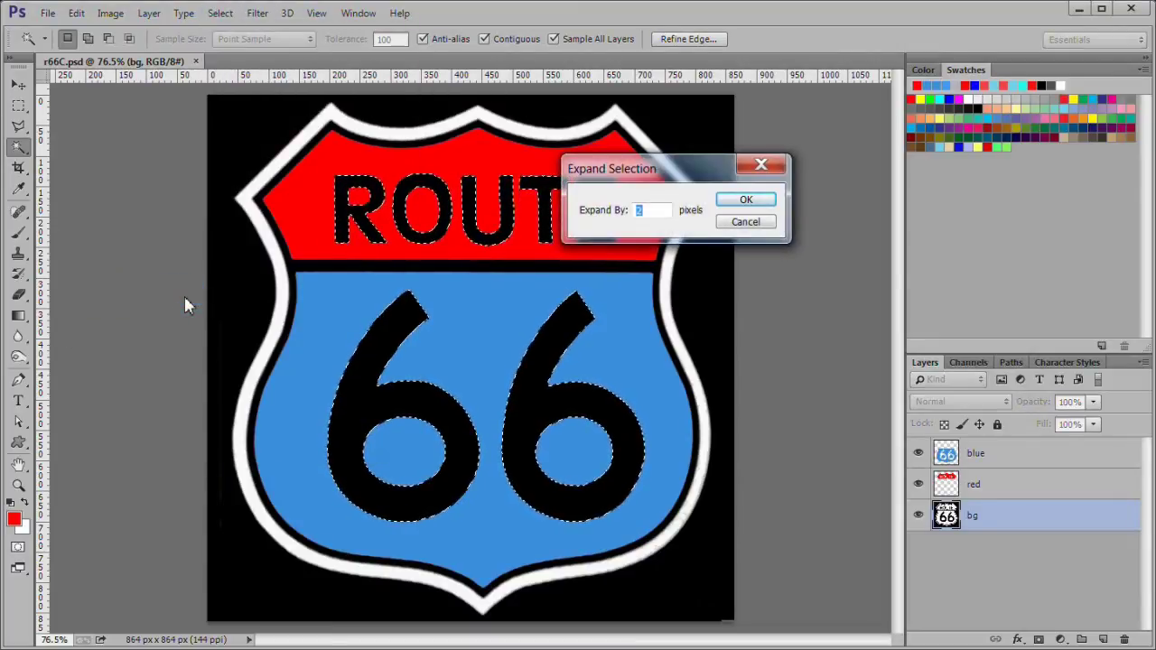
{"action": "left_click", "coordinate": [755, 199]}
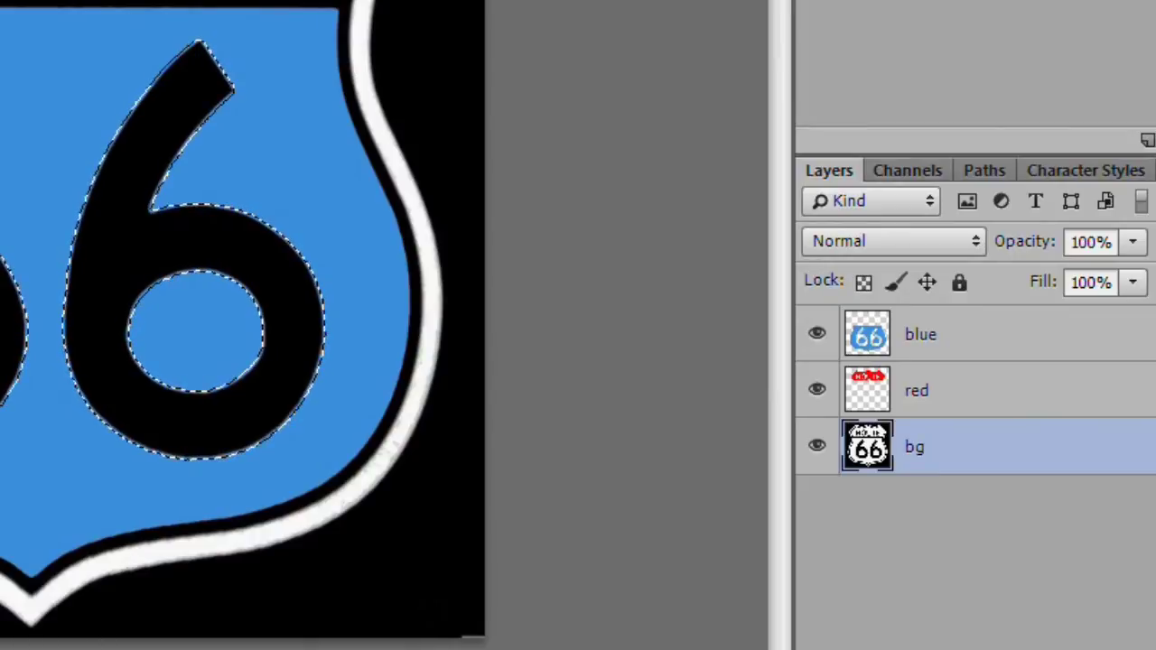
Copy the letters to a new layer named 'letters' and fill them white
{"action": "key", "text": "ctrl+j"}
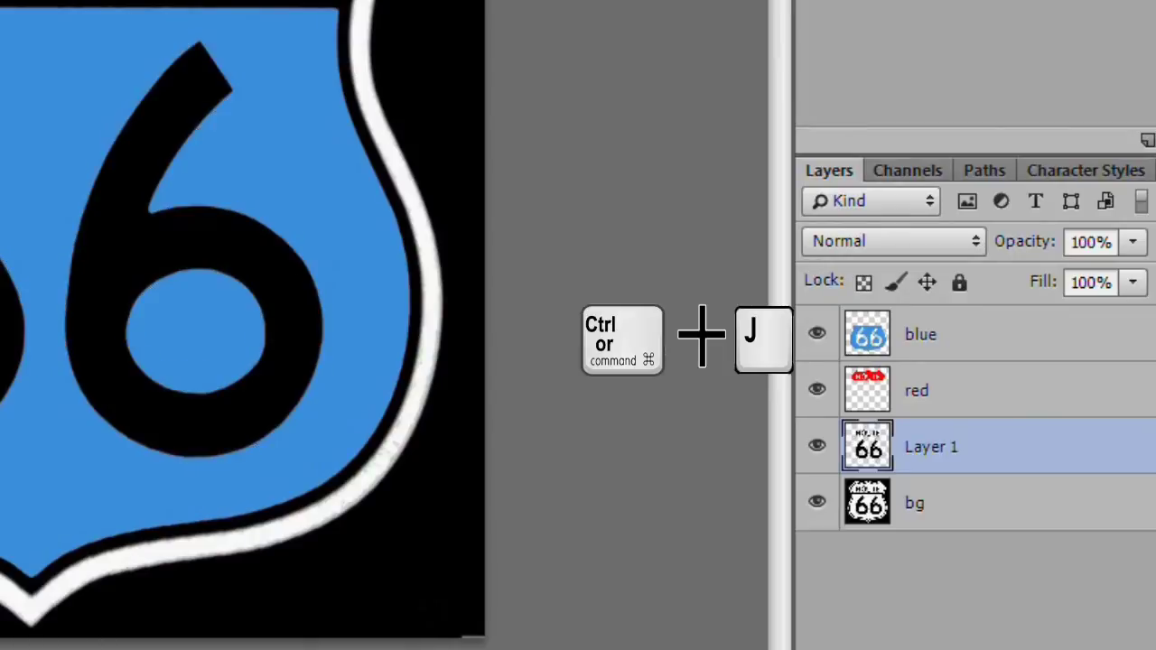
{"action": "double_click", "coordinate": [939, 446]}
{"action": "type", "text": "letters"}
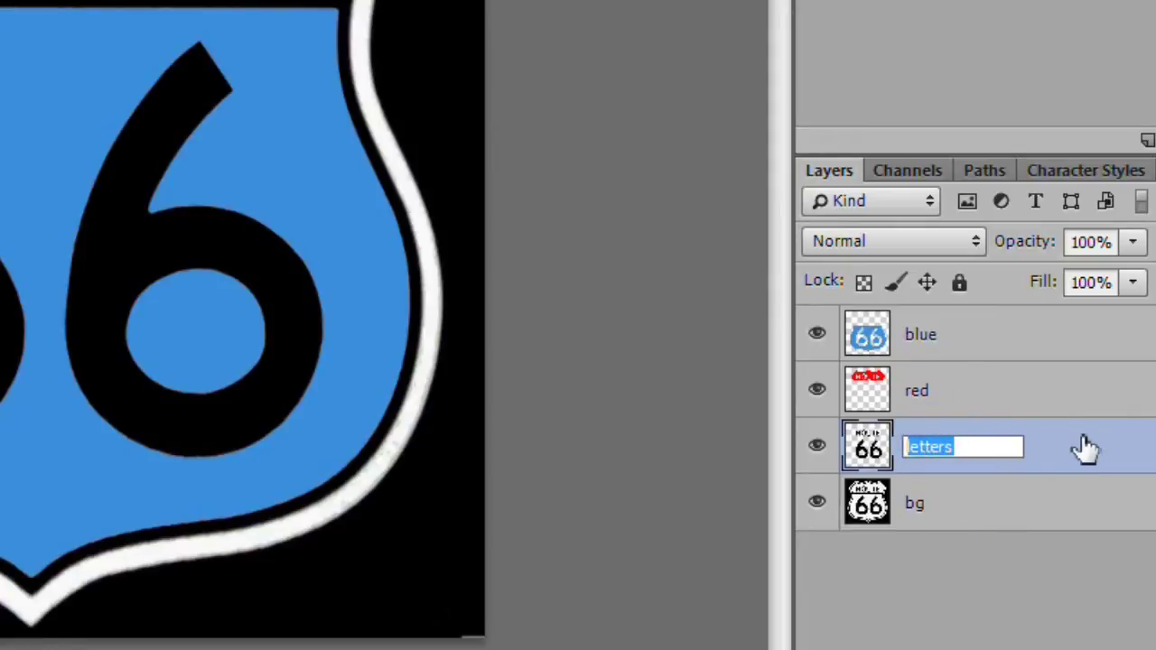
{"action": "key", "text": "Return"}
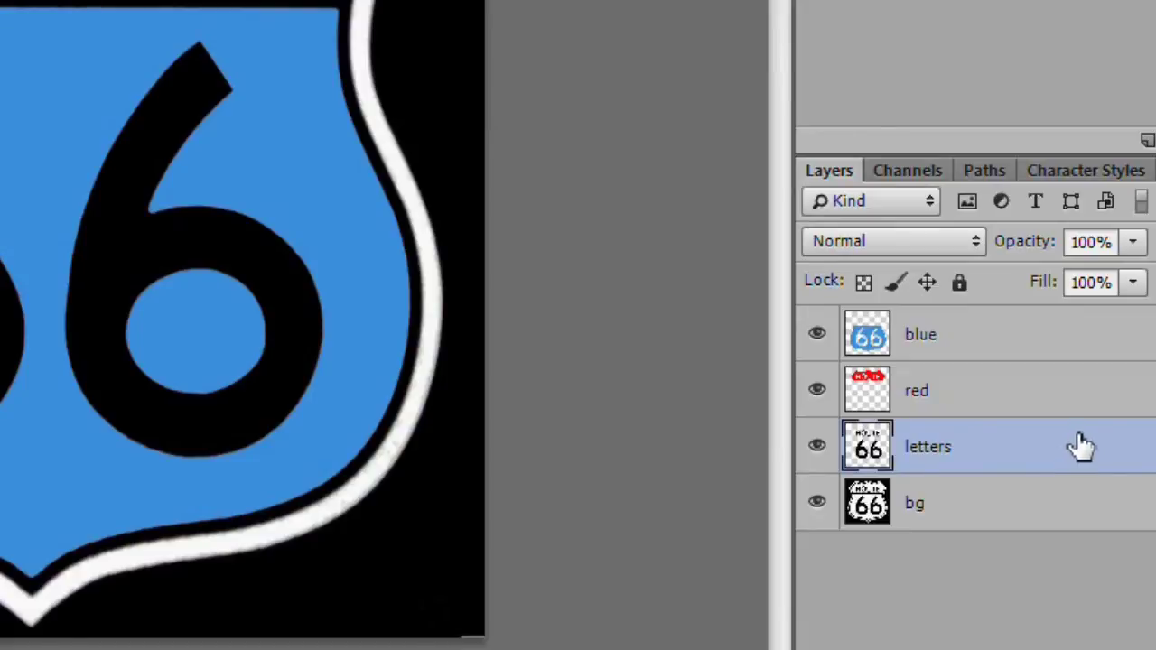
{"action": "left_click", "coordinate": [865, 453], "text": "ctrl"}
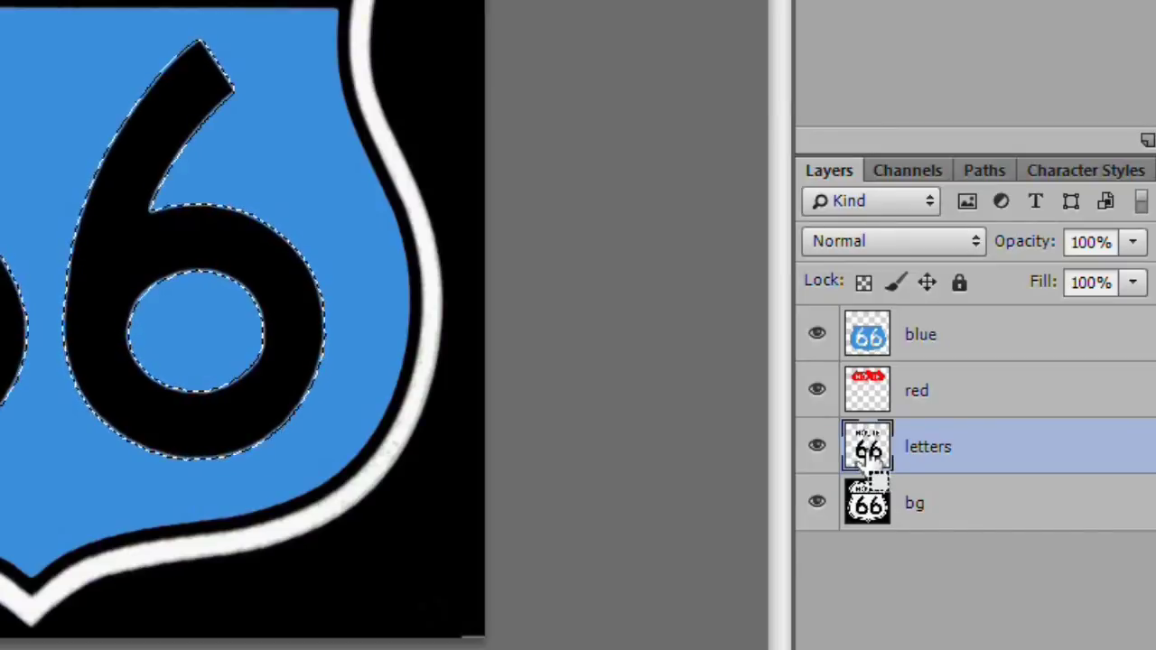
{"action": "key", "text": "ctrl+BackSpace"}
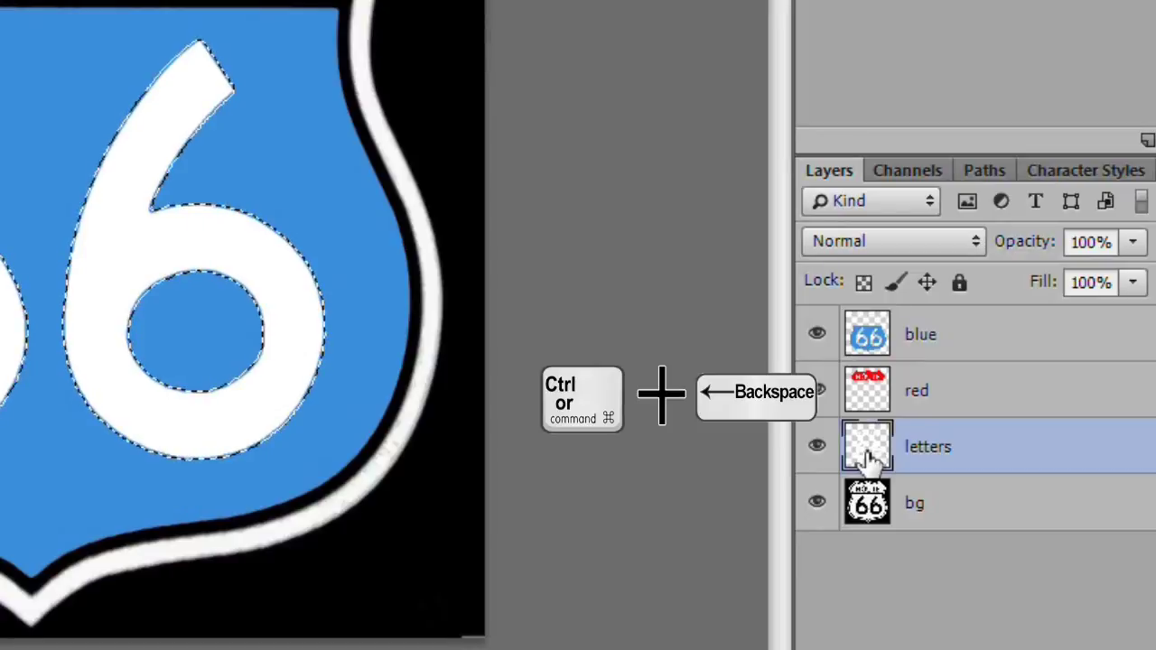
{"action": "key", "text": "ctrl+d"}
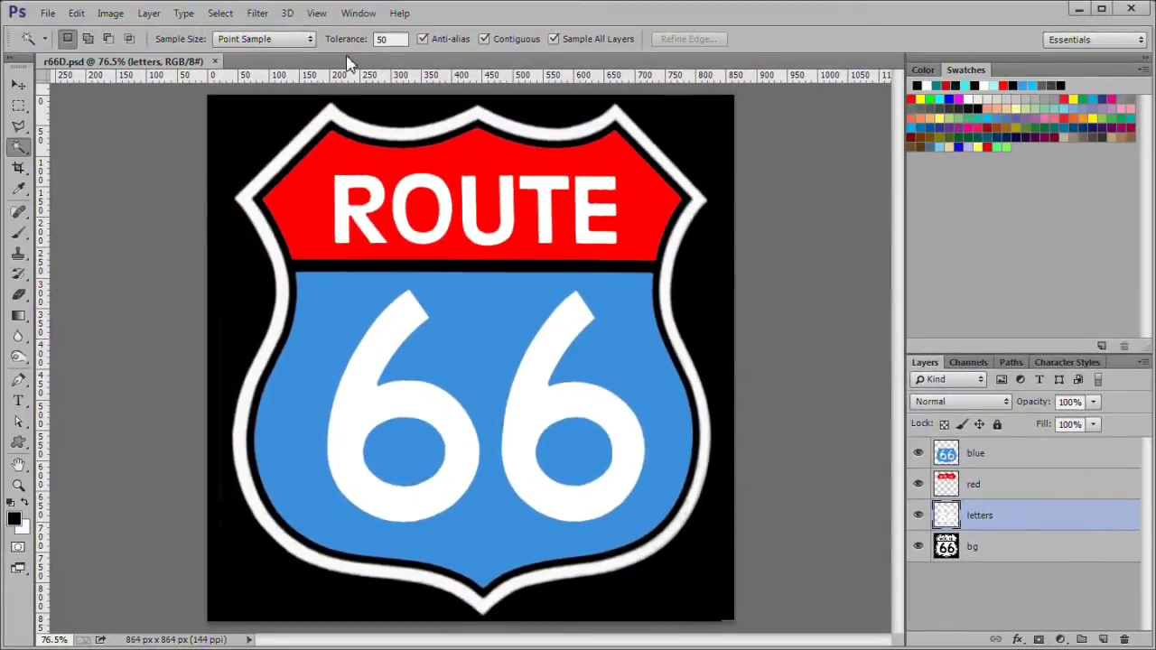
On bg, select the black border around the sign and expand it by 2 pixels
{"action": "left_click", "coordinate": [1032, 545]}
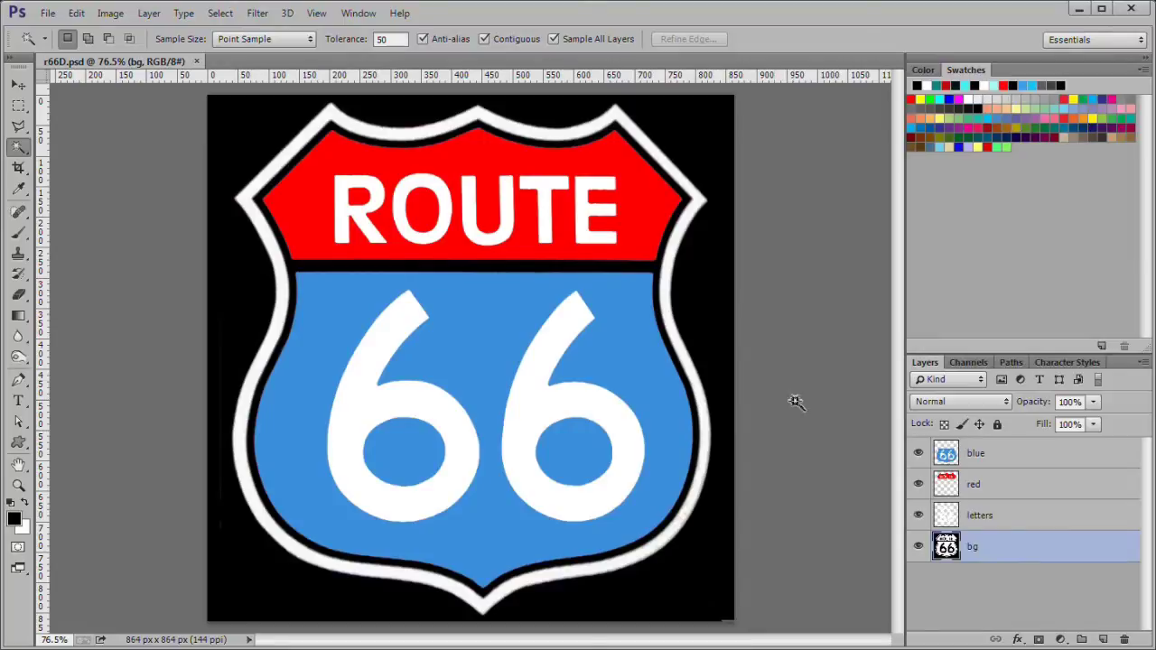
{"action": "left_click", "coordinate": [638, 268]}
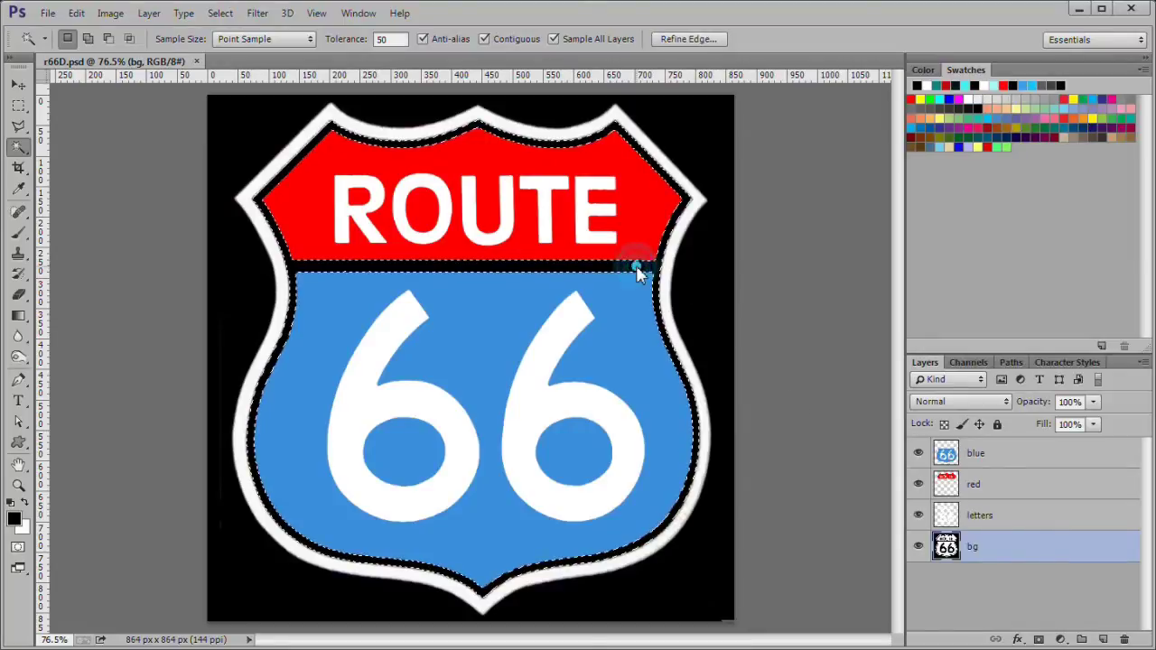
{"action": "left_click", "coordinate": [220, 13]}
{"action": "mouse_move", "coordinate": [266, 259]}
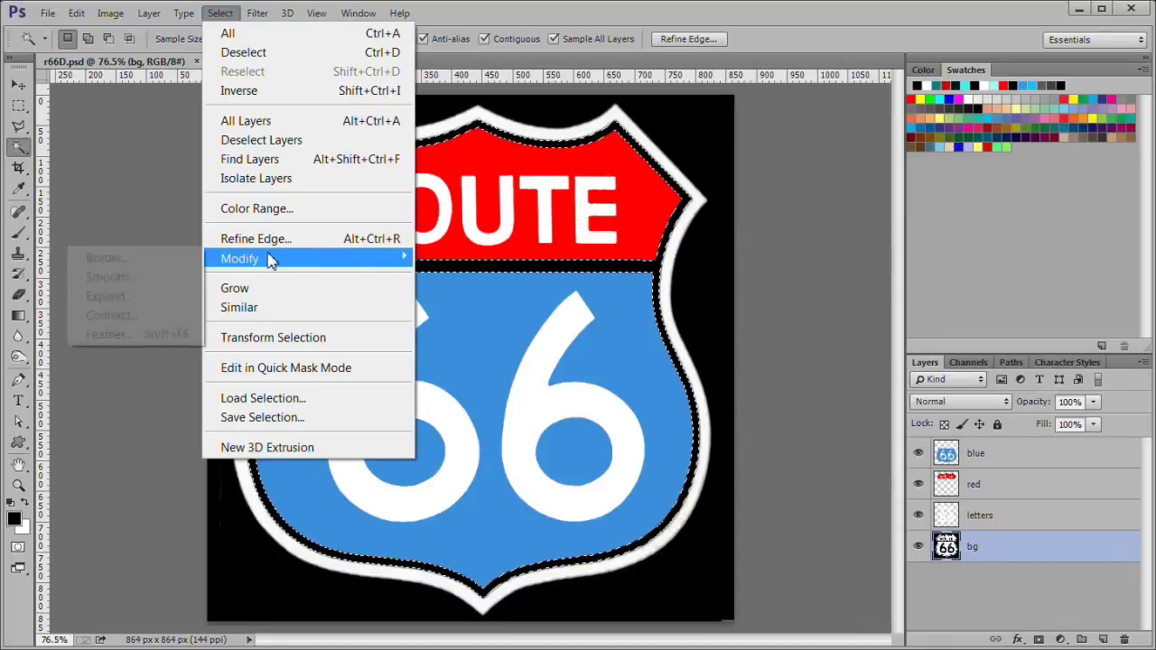
{"action": "left_click", "coordinate": [161, 297]}
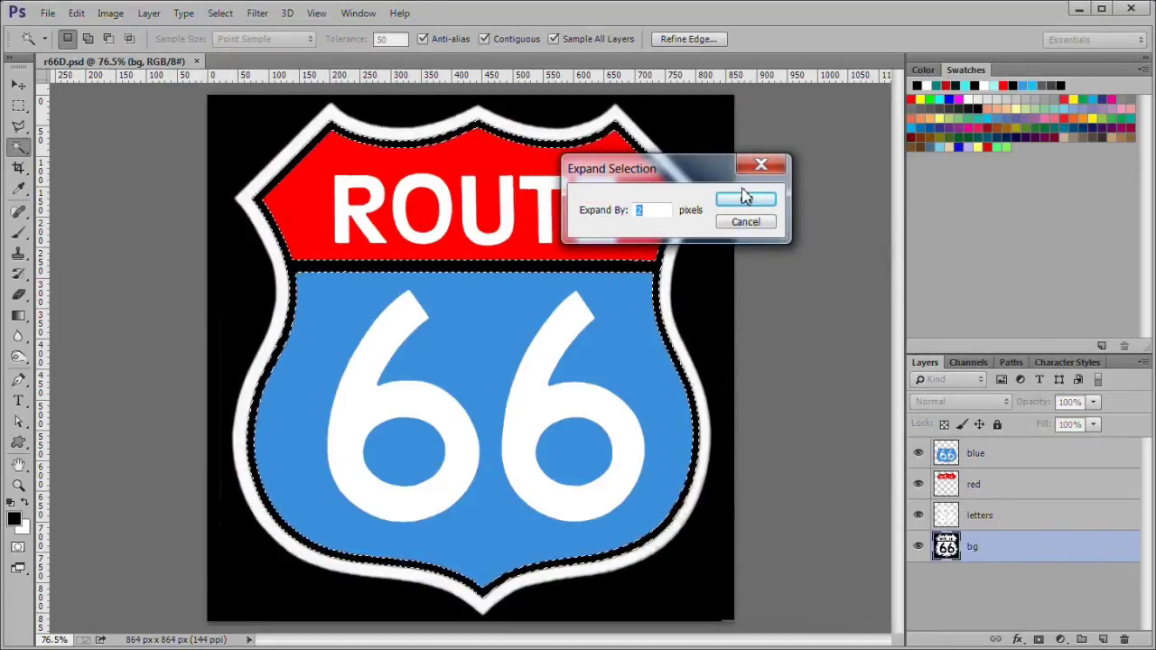
{"action": "left_click", "coordinate": [746, 200]}
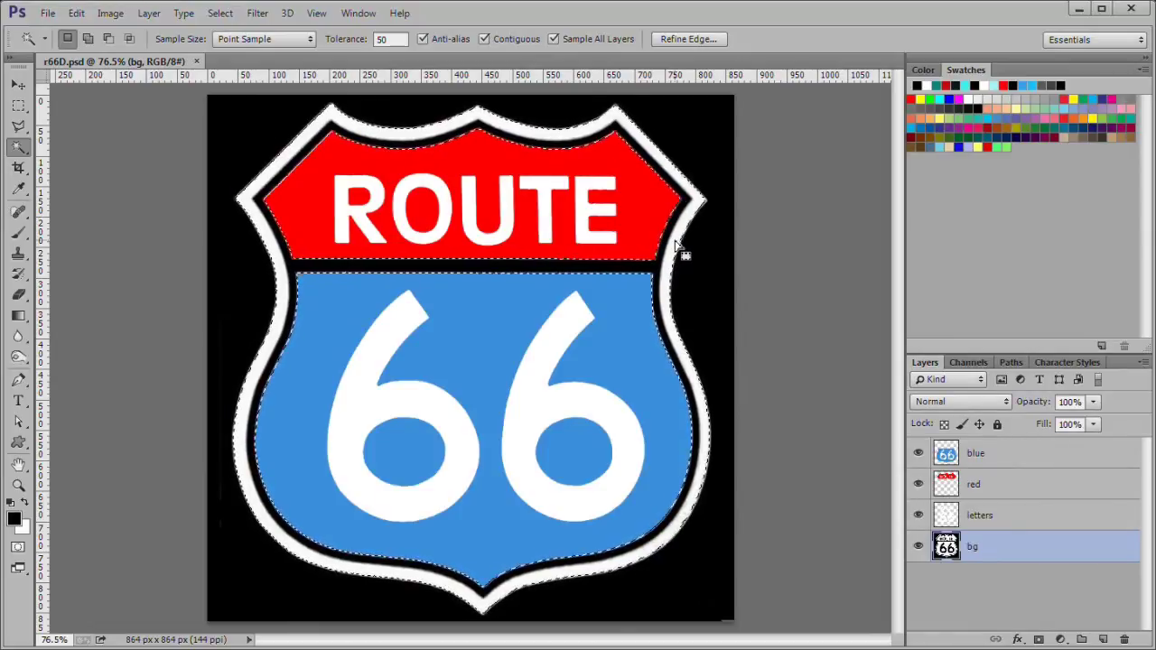
Copy the border to a new layer named 'white outlines' and fill it white
{"action": "key", "text": "ctrl+j"}
{"action": "double_click", "coordinate": [1070, 547]}
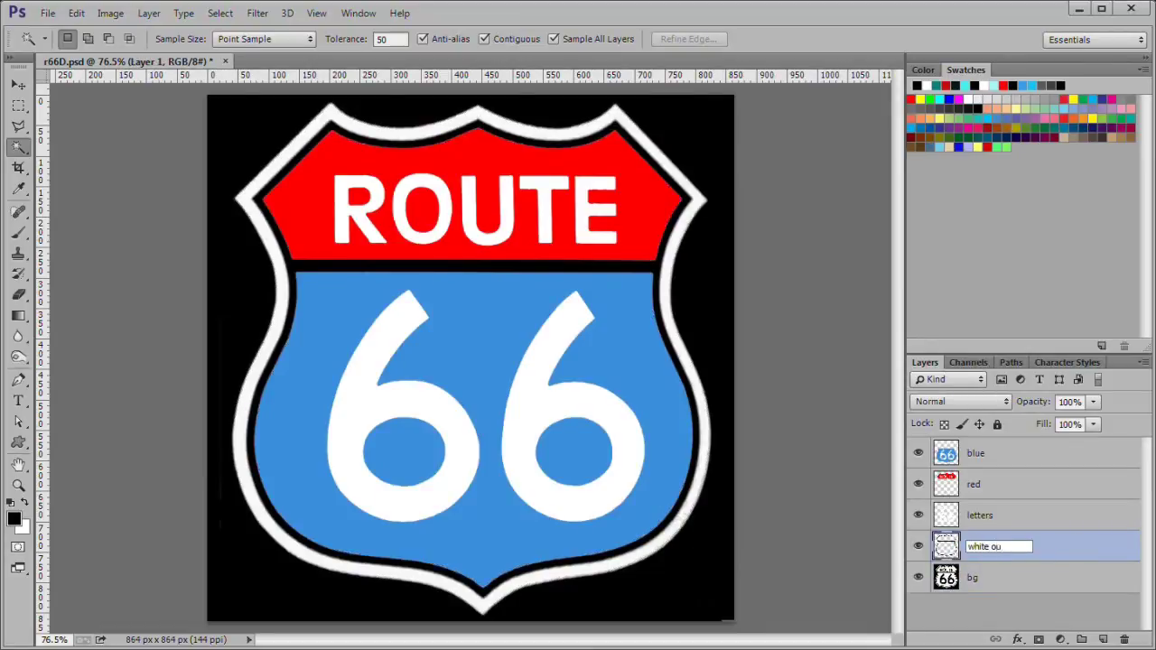
{"action": "key", "text": "ctrl+a"}
{"action": "key", "text": "Return"}
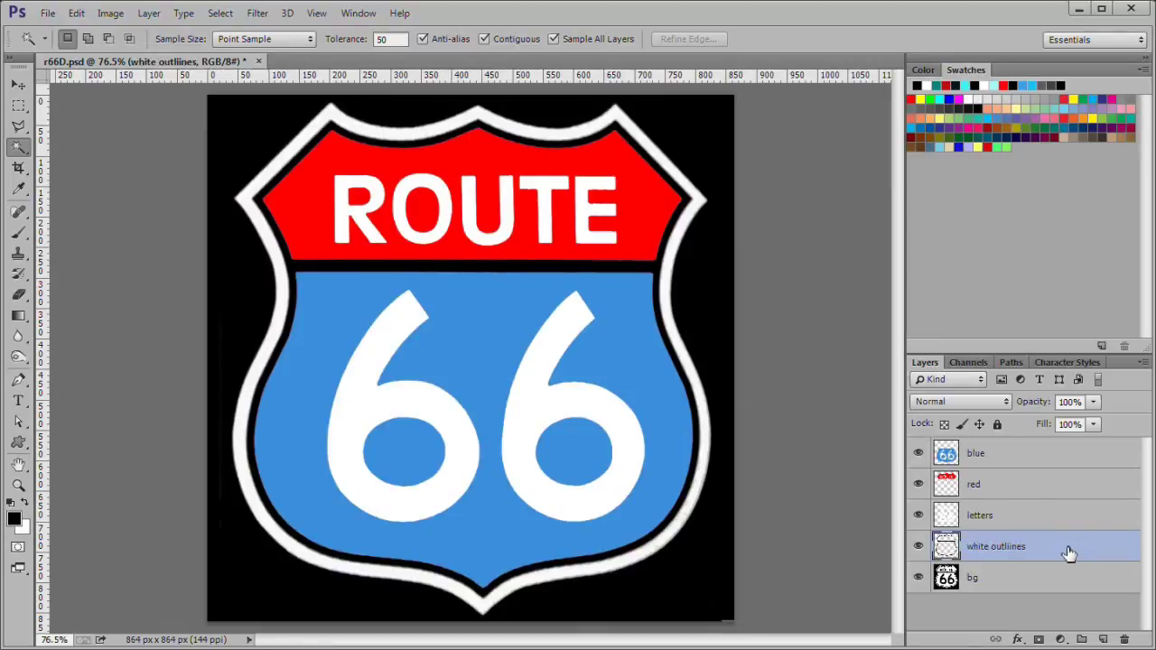
{"action": "left_click", "coordinate": [955, 549], "text": "ctrl"}
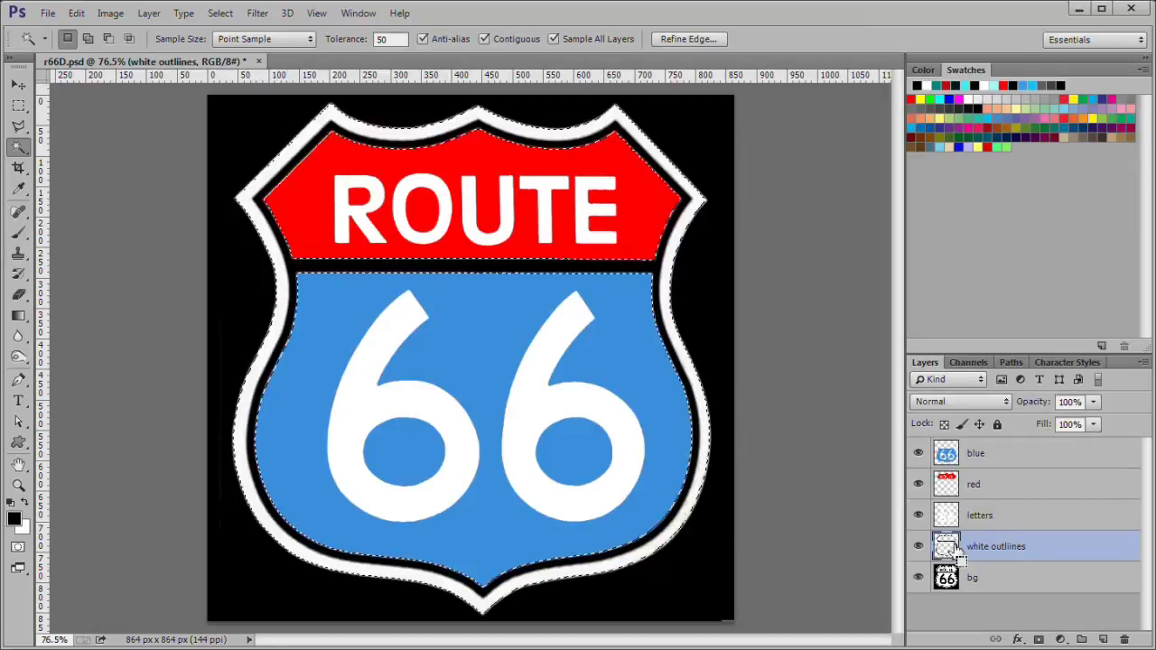
{"action": "key", "text": "ctrl+BackSpace"}
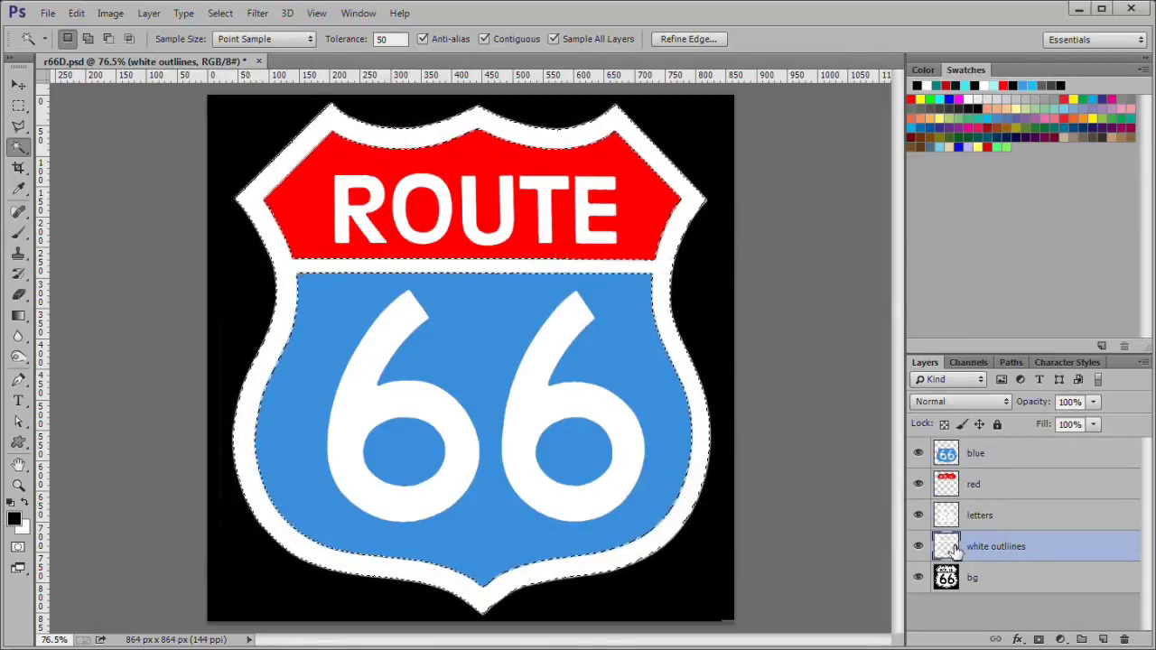
{"action": "key", "text": "ctrl+d"}
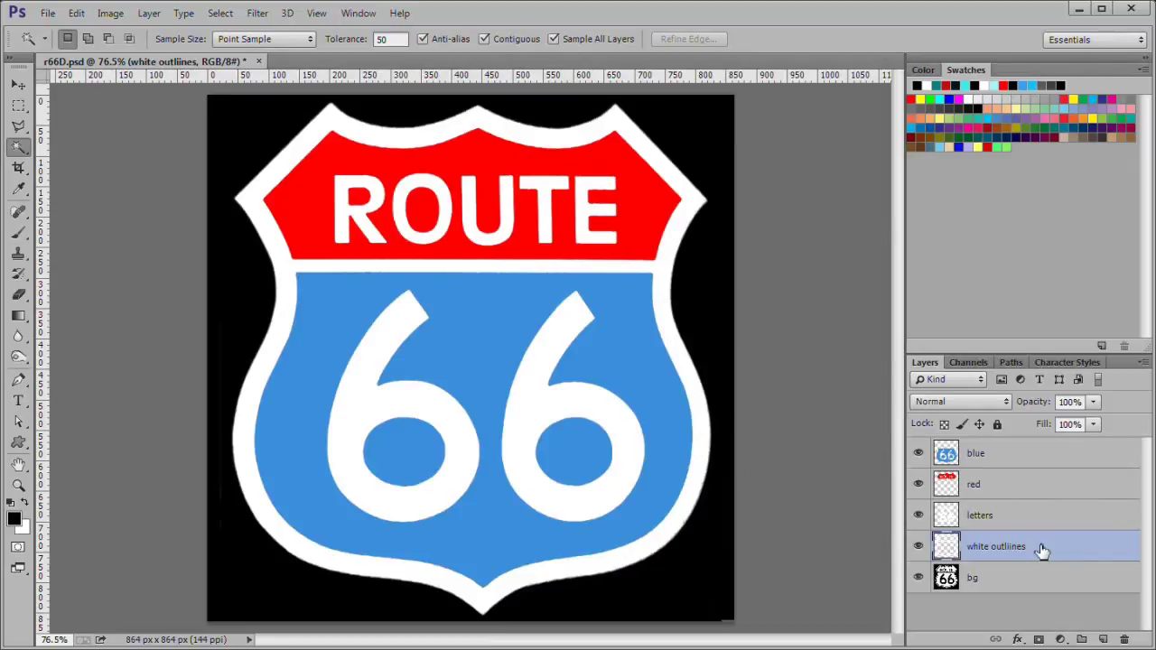
Move the white outlines and letters layers up above the blue layer
{"action": "left_click_drag", "start_coordinate": [1035, 547], "coordinate": [1045, 446]}
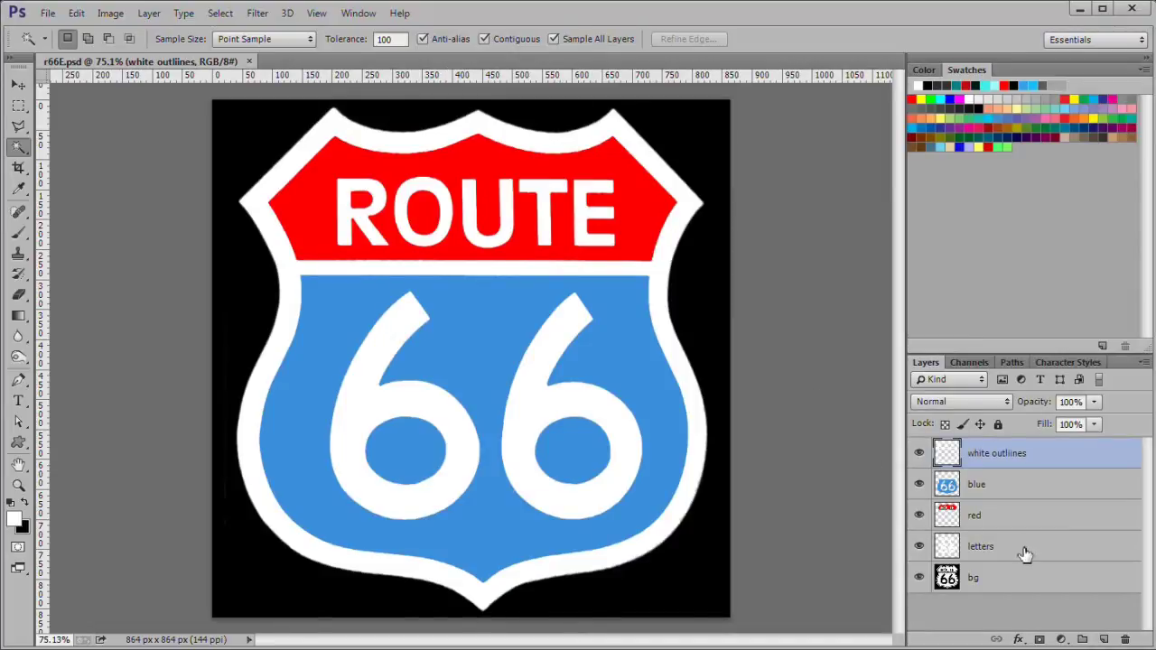
{"action": "left_click", "coordinate": [1025, 553]}
{"action": "left_click_drag", "start_coordinate": [1024, 550], "coordinate": [1027, 474]}
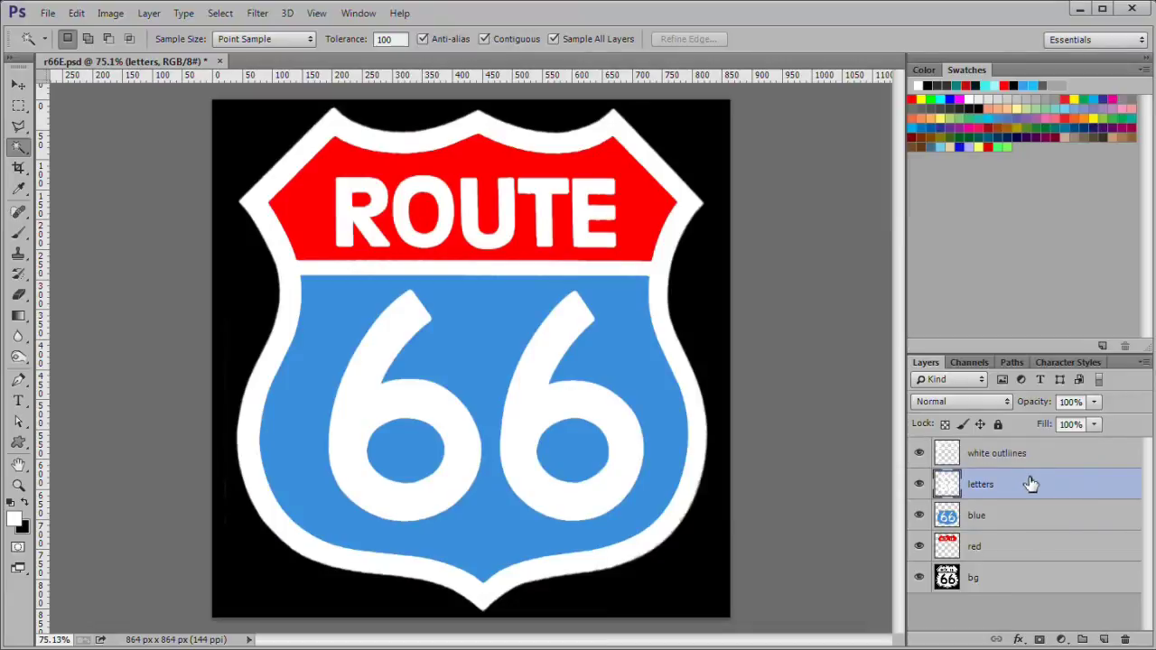
Merge letters and white outlines into a single layer named 'whites'
{"action": "left_click", "coordinate": [1046, 458], "text": "shift"}
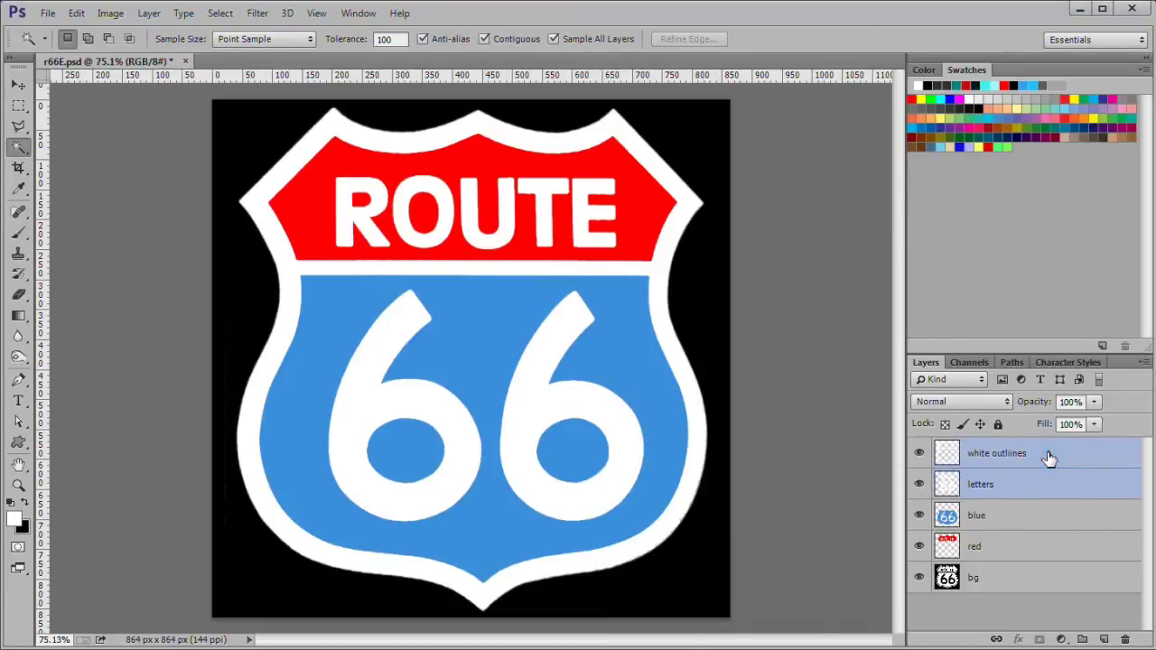
{"action": "right_click", "coordinate": [1048, 461]}
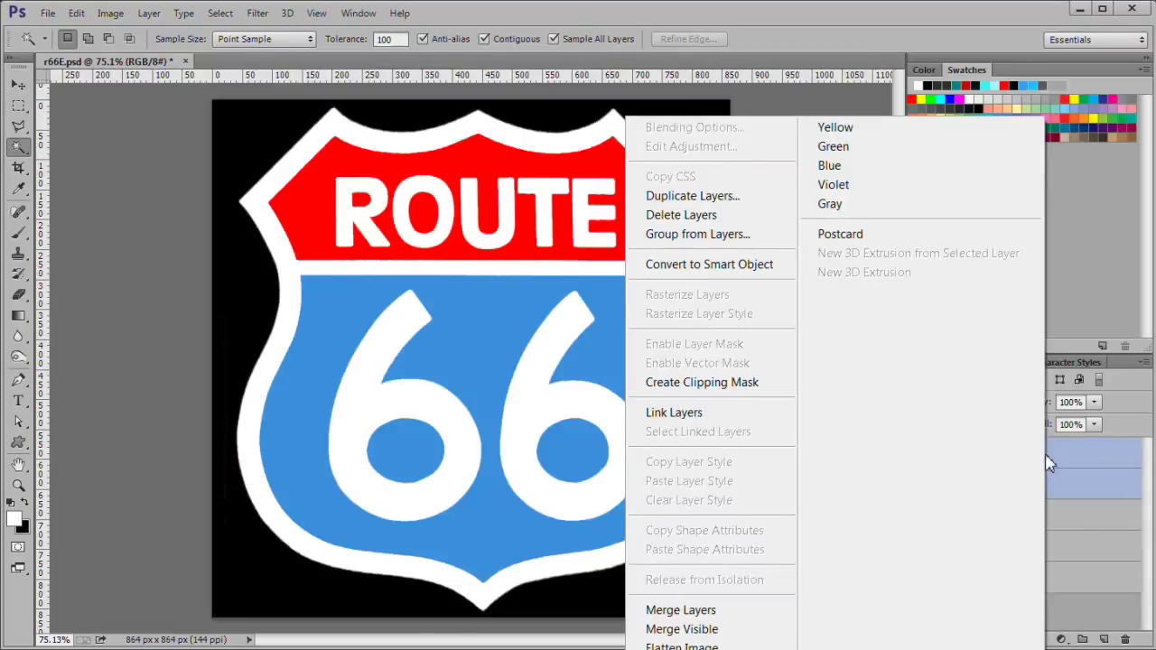
{"action": "left_click", "coordinate": [744, 607]}
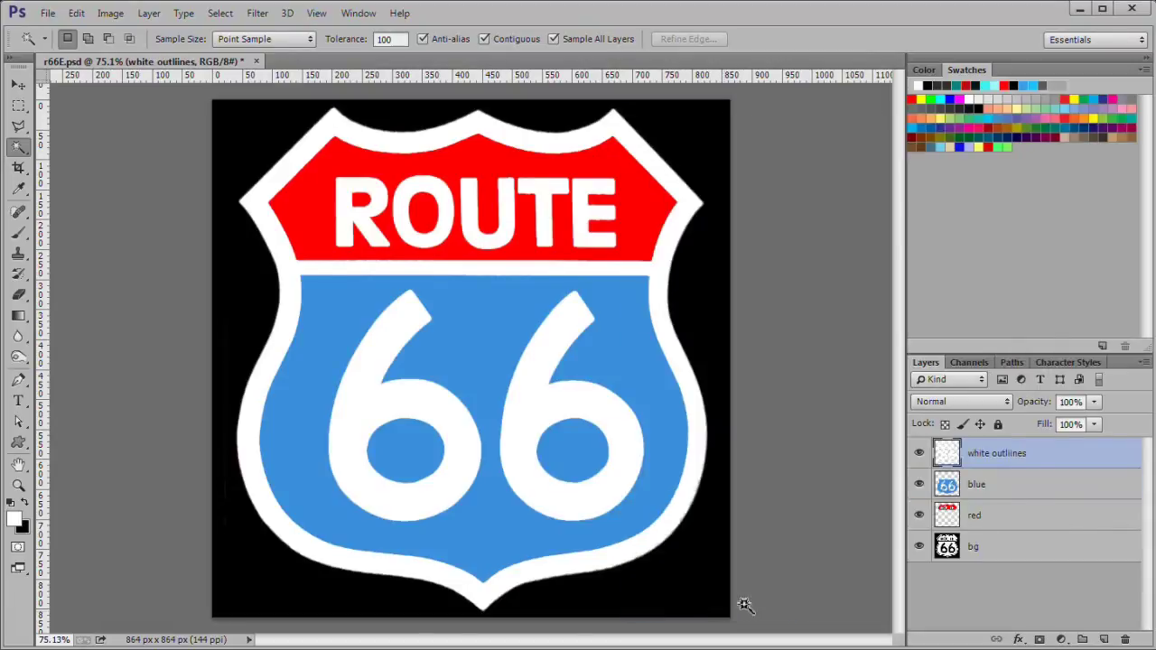
{"action": "double_click", "coordinate": [1001, 455]}
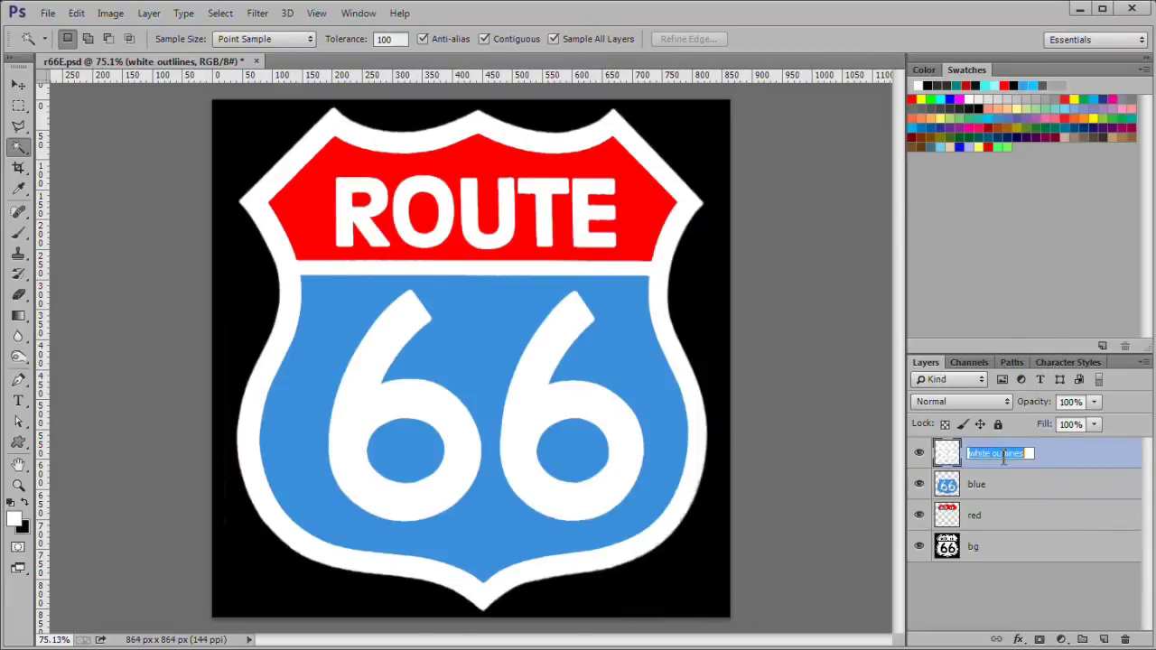
{"action": "type", "text": "whites"}
{"action": "key", "text": "Return"}
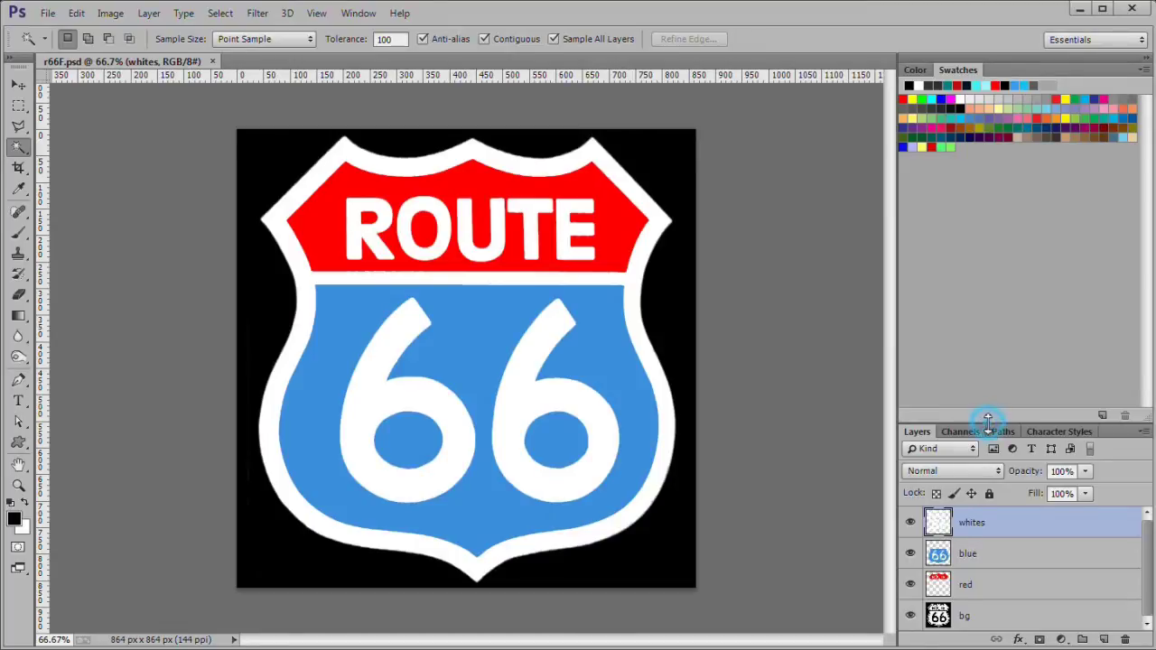
Create a new layer above bg named 'black stroke'
{"action": "left_click_drag", "start_coordinate": [988, 418], "coordinate": [997, 183]}
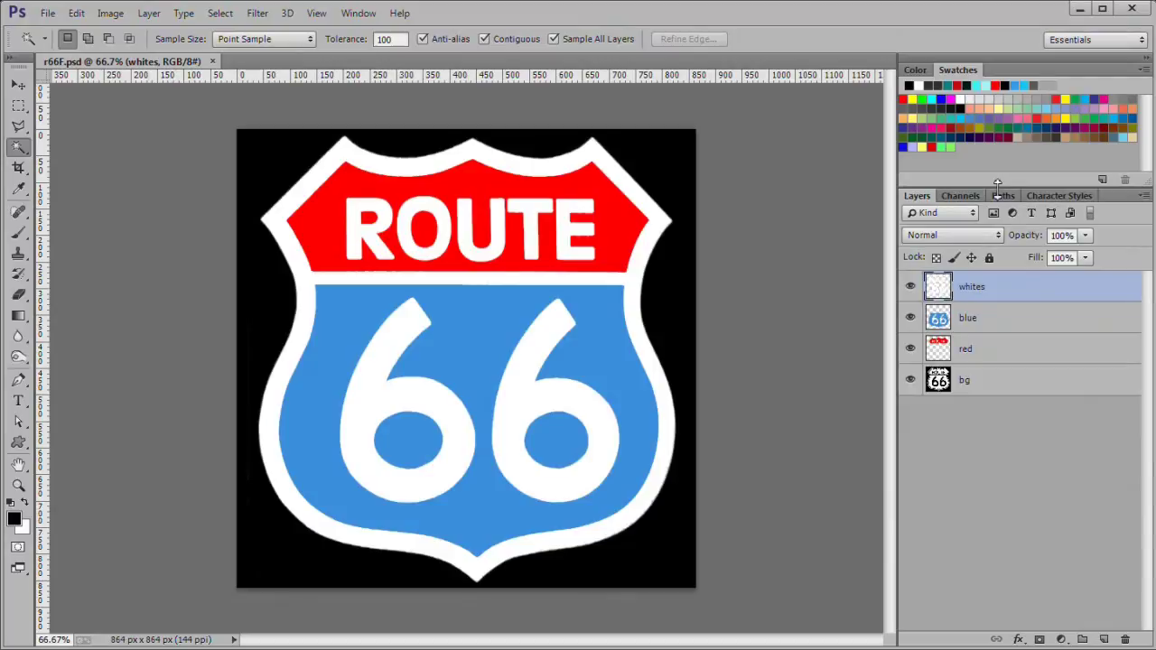
{"action": "left_click", "coordinate": [1045, 384]}
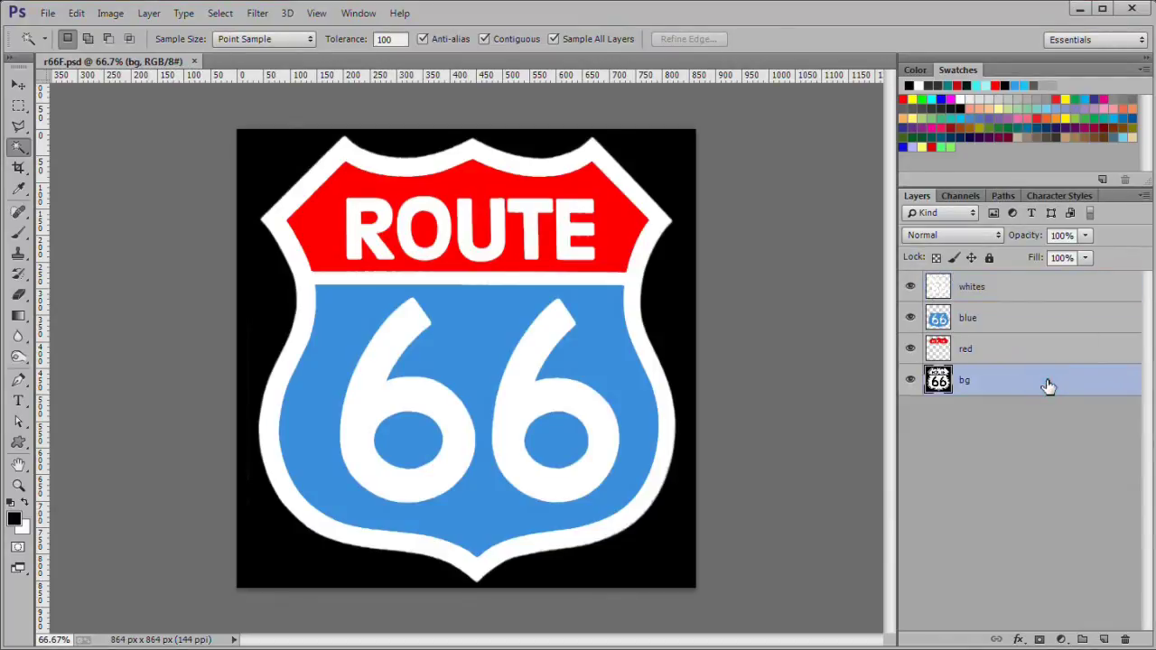
{"action": "left_click", "coordinate": [1104, 640]}
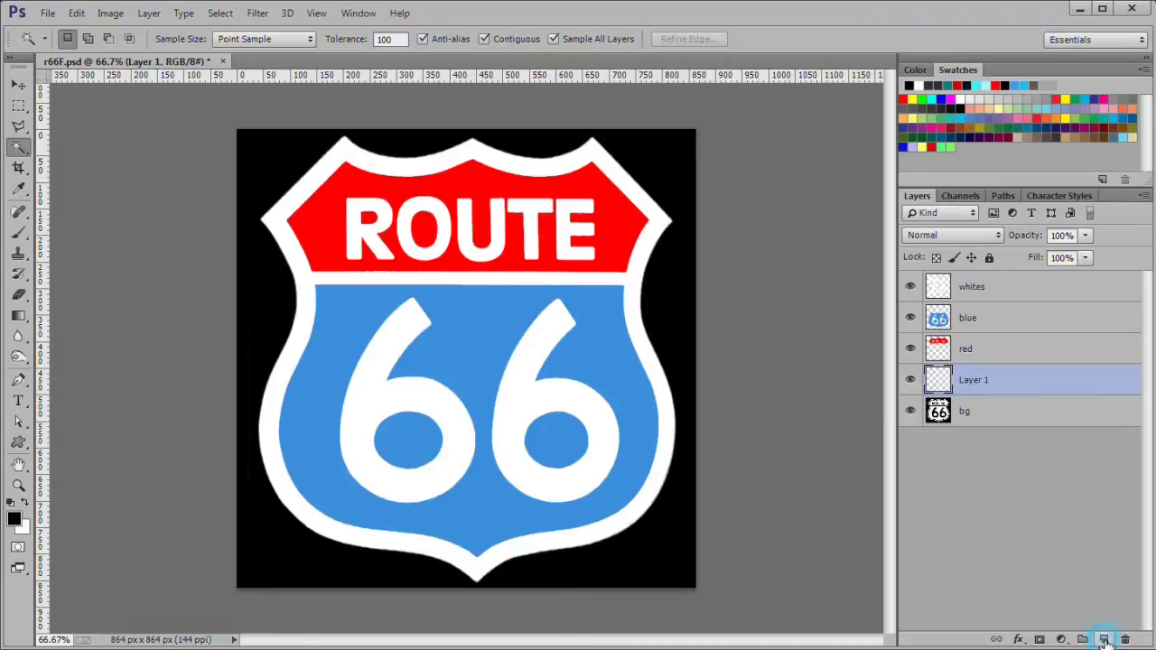
{"action": "double_click", "coordinate": [977, 381]}
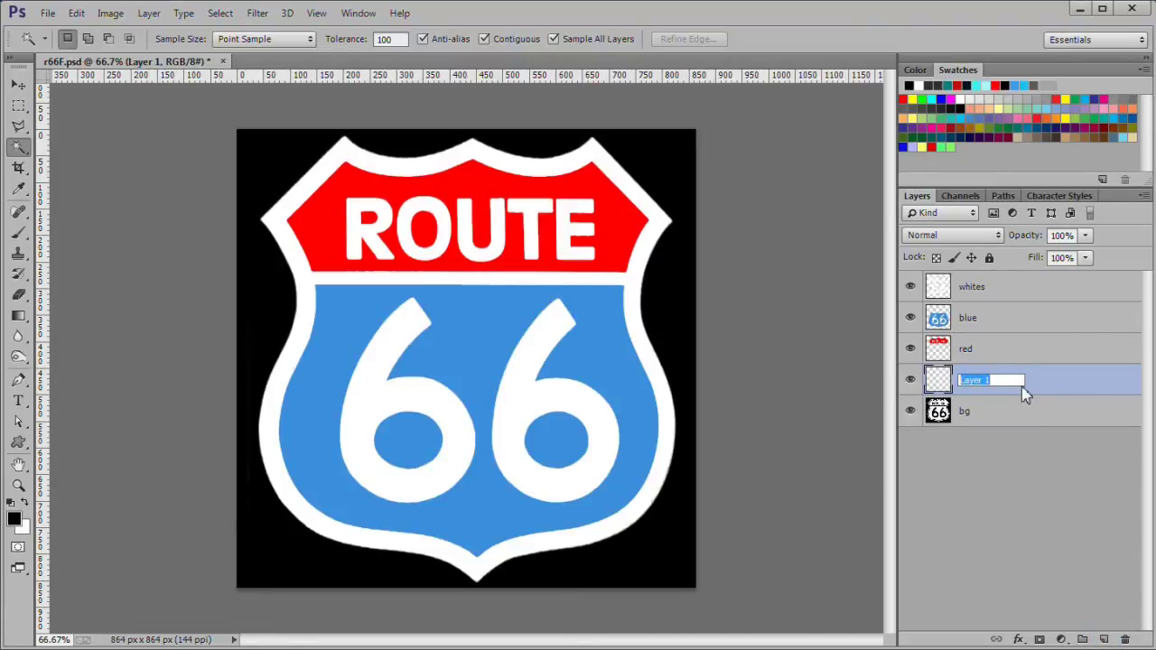
{"action": "type", "text": "black stroke"}
{"action": "key", "text": "Return"}
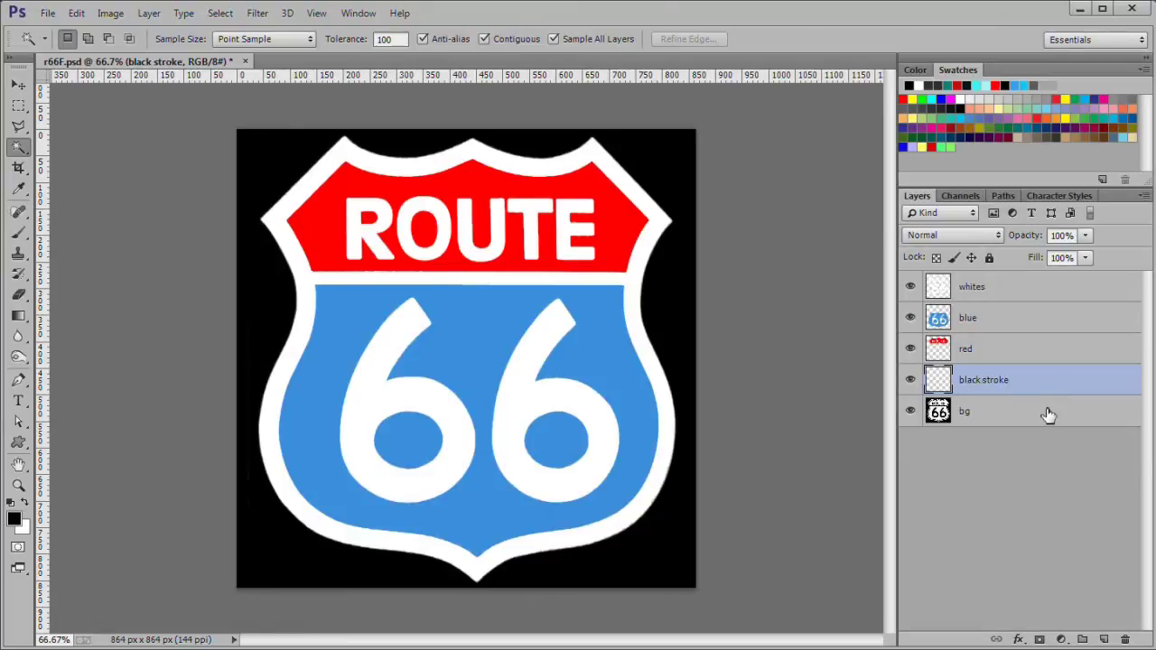
Delete the black background from bg, invert to the sign shape, and activate black stroke
{"action": "left_click", "coordinate": [1048, 415]}
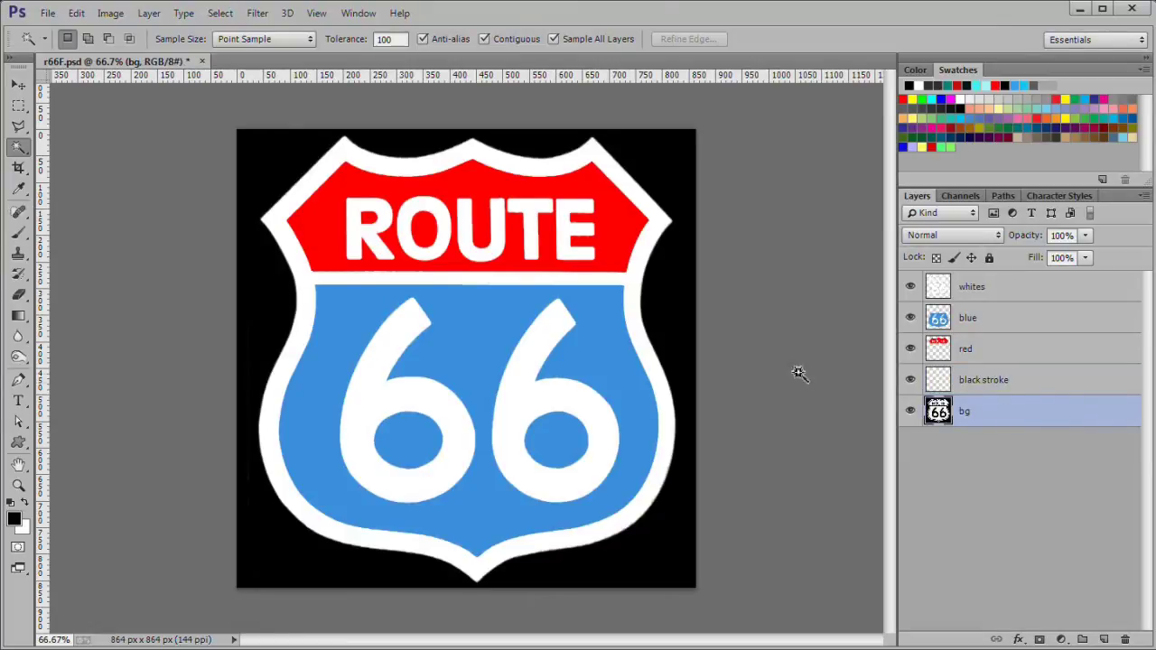
{"action": "left_click", "coordinate": [672, 309]}
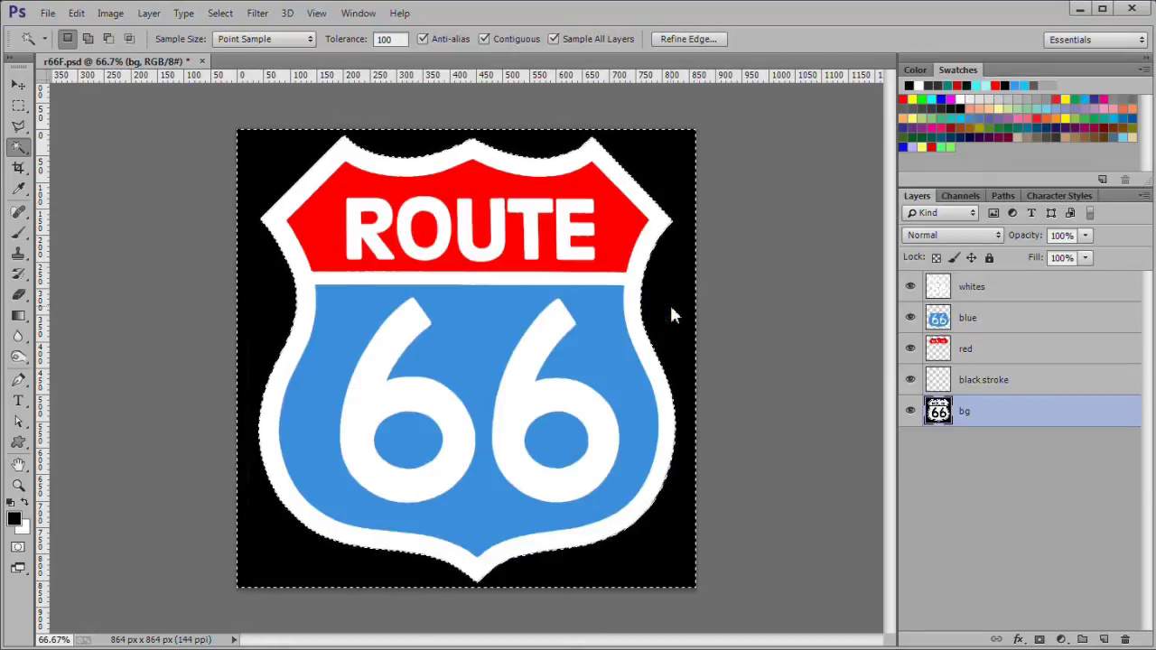
{"action": "key", "text": "Delete"}
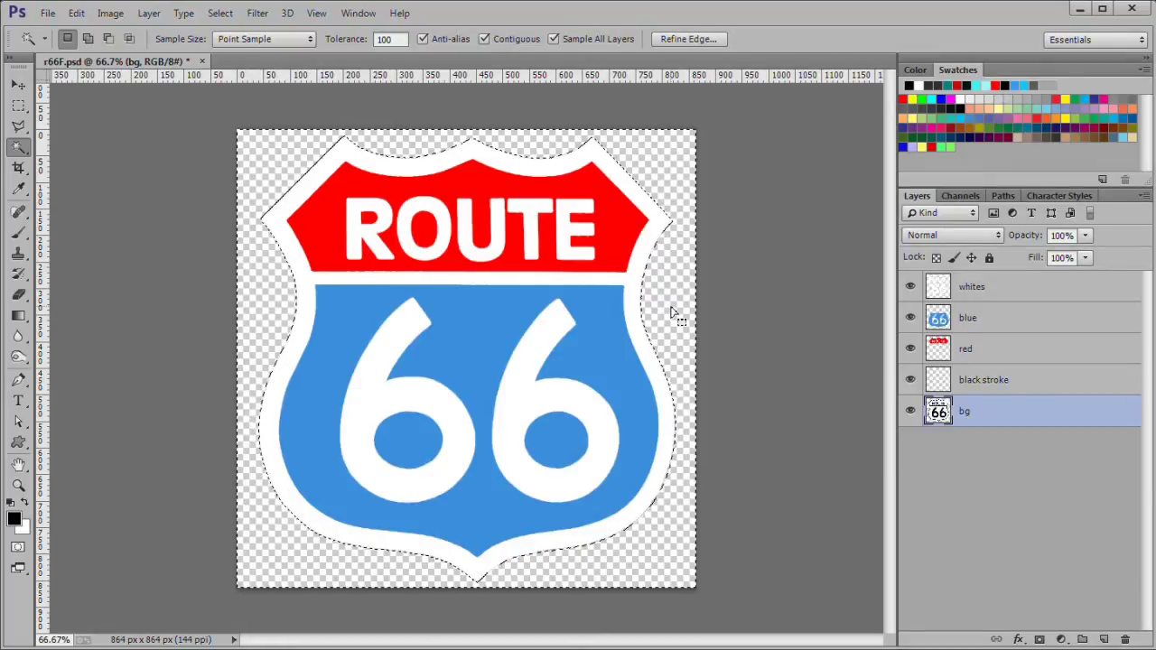
{"action": "key", "text": "ctrl+shift+i"}
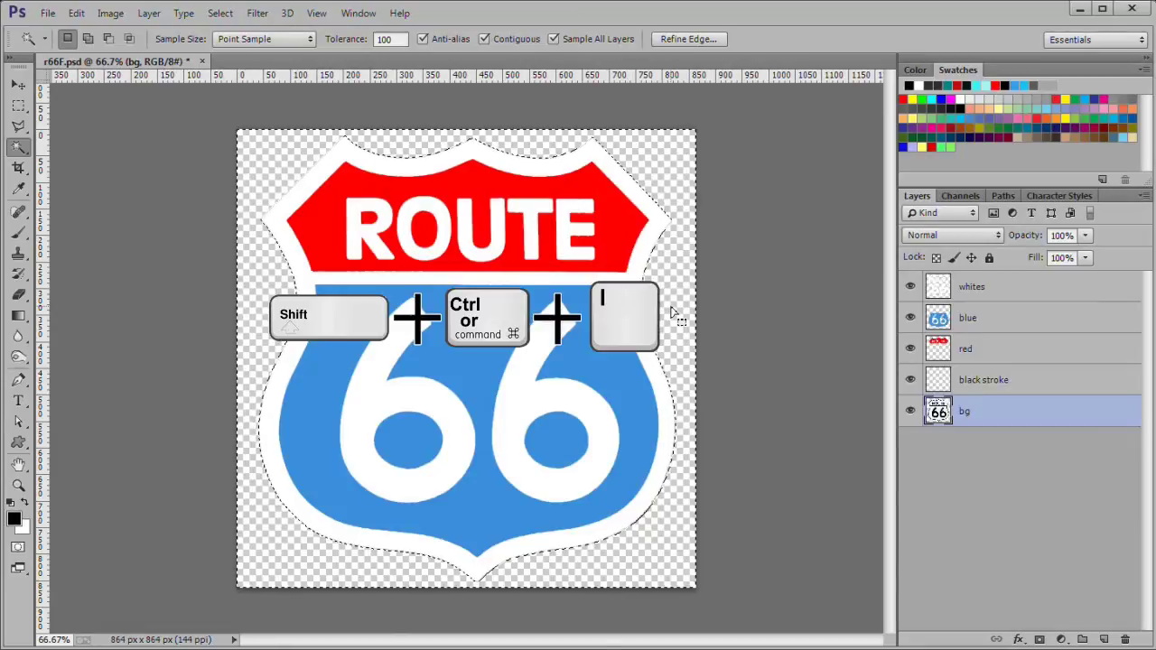
{"action": "left_click", "coordinate": [220, 13]}
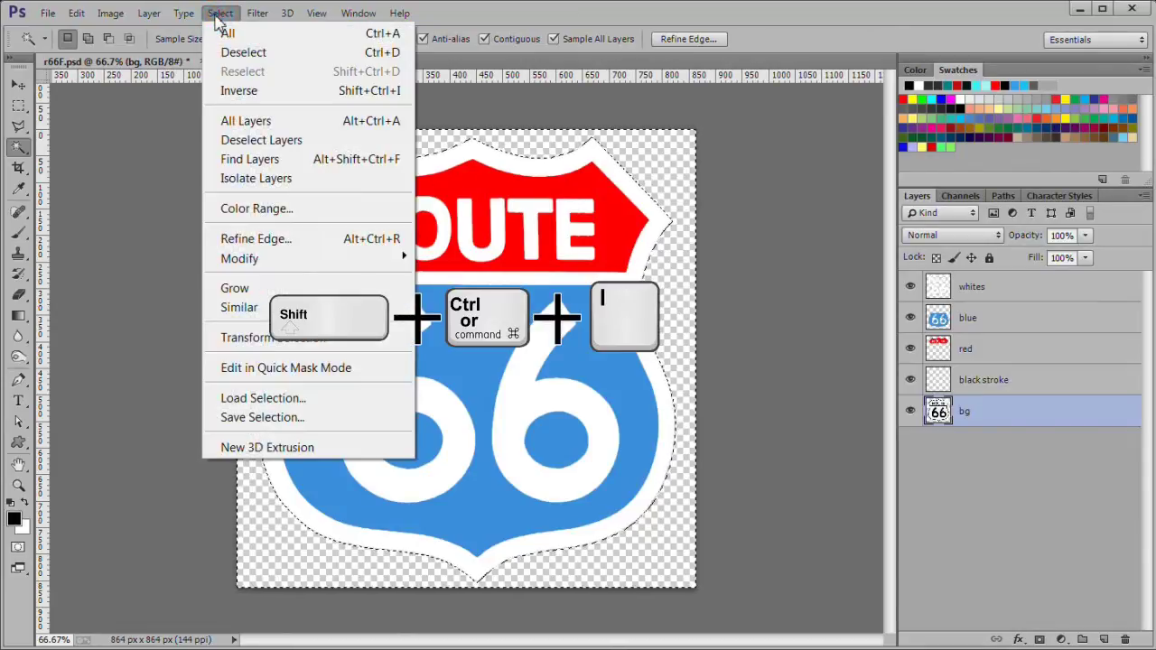
{"action": "left_click", "coordinate": [261, 88]}
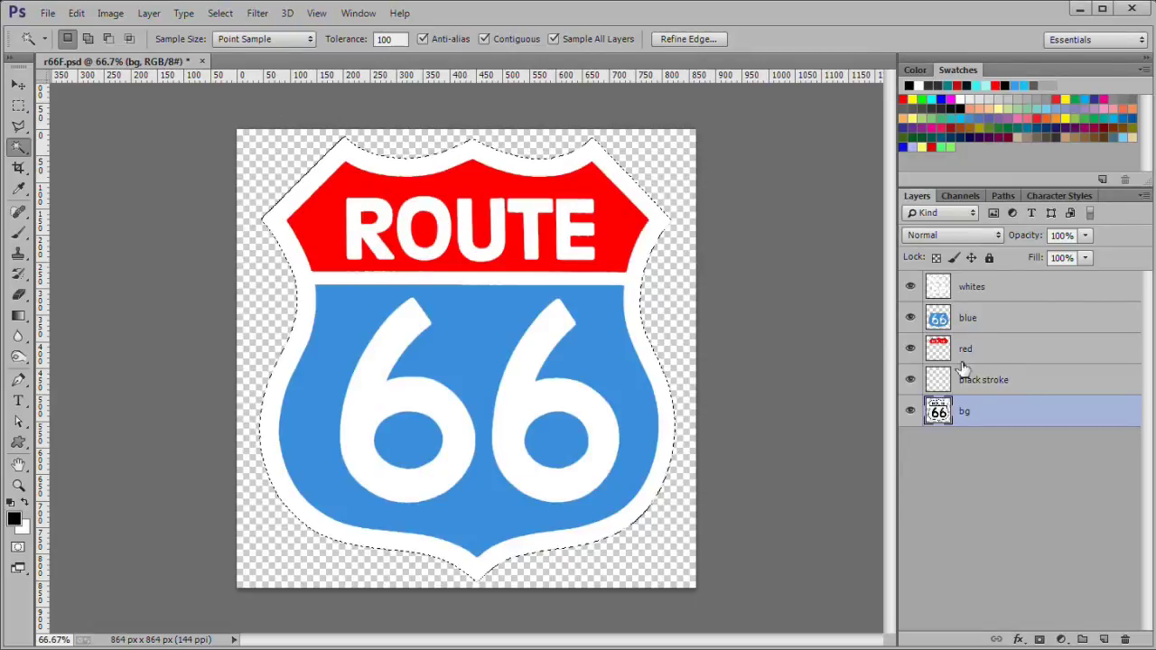
{"action": "left_click", "coordinate": [1046, 386]}
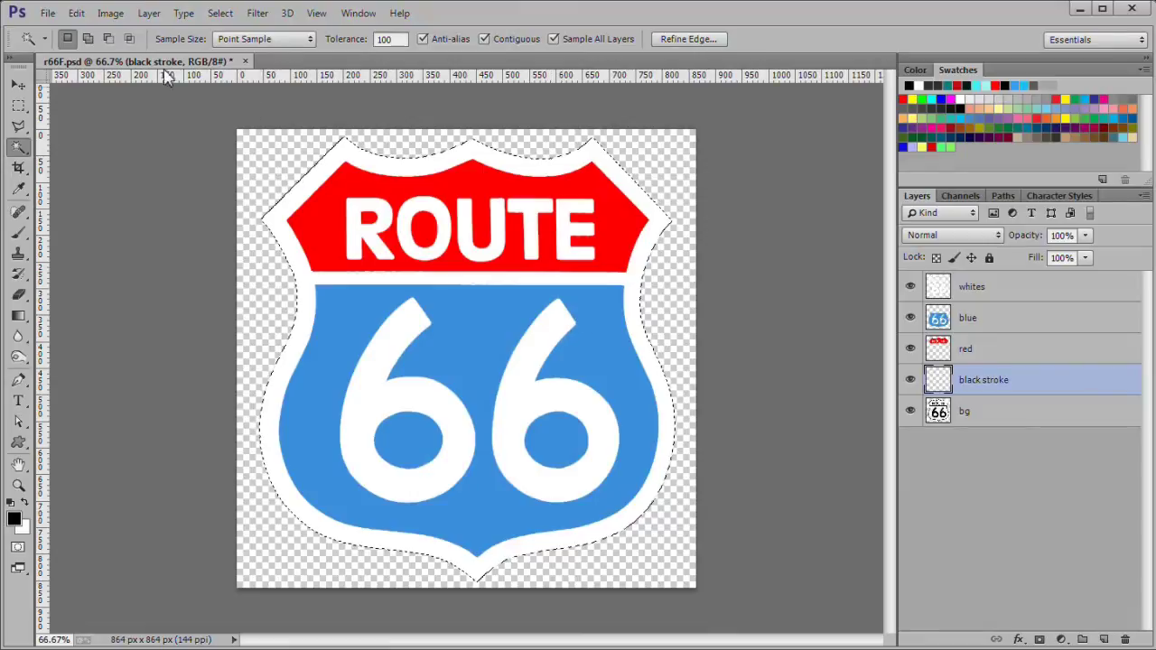
Stroke the sign selection with an 8 px black outside stroke and deselect
{"action": "left_click", "coordinate": [76, 13]}
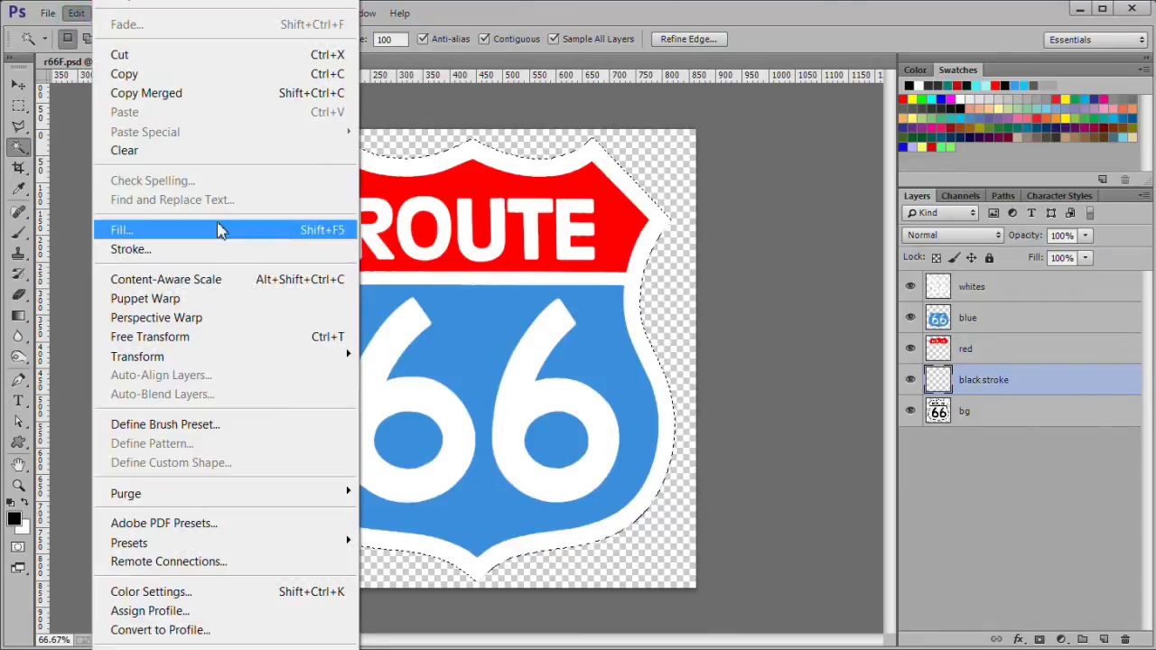
{"action": "left_click", "coordinate": [236, 251]}
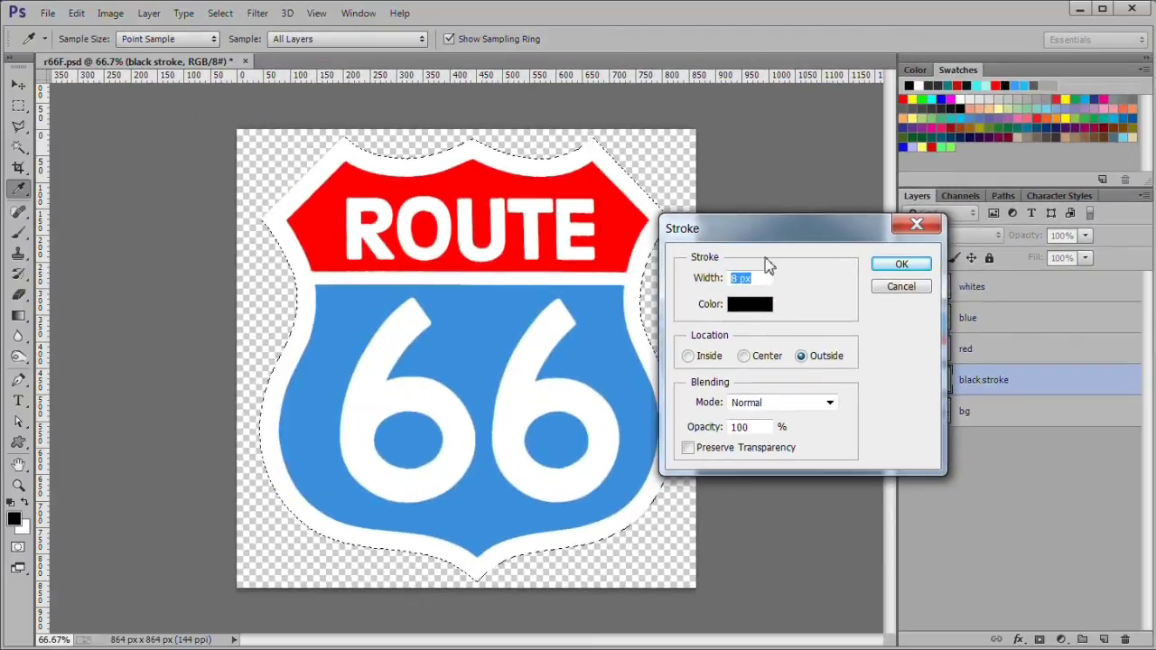
{"action": "left_click", "coordinate": [902, 264]}
{"action": "key", "text": "w"}
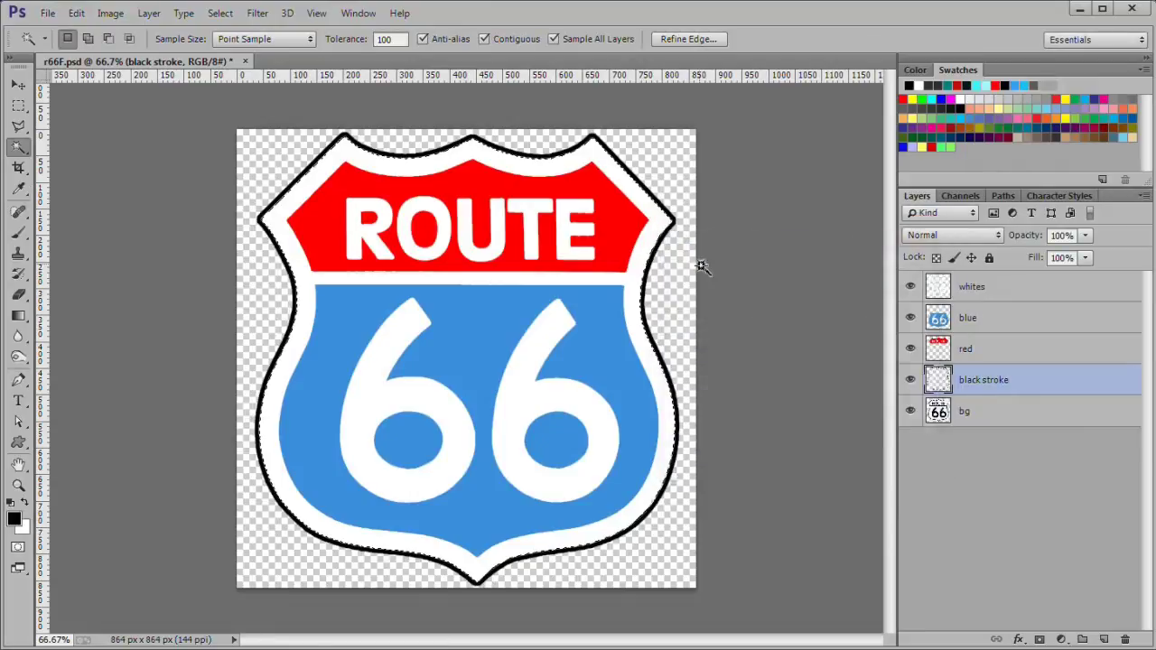
{"action": "key", "text": "ctrl+d"}
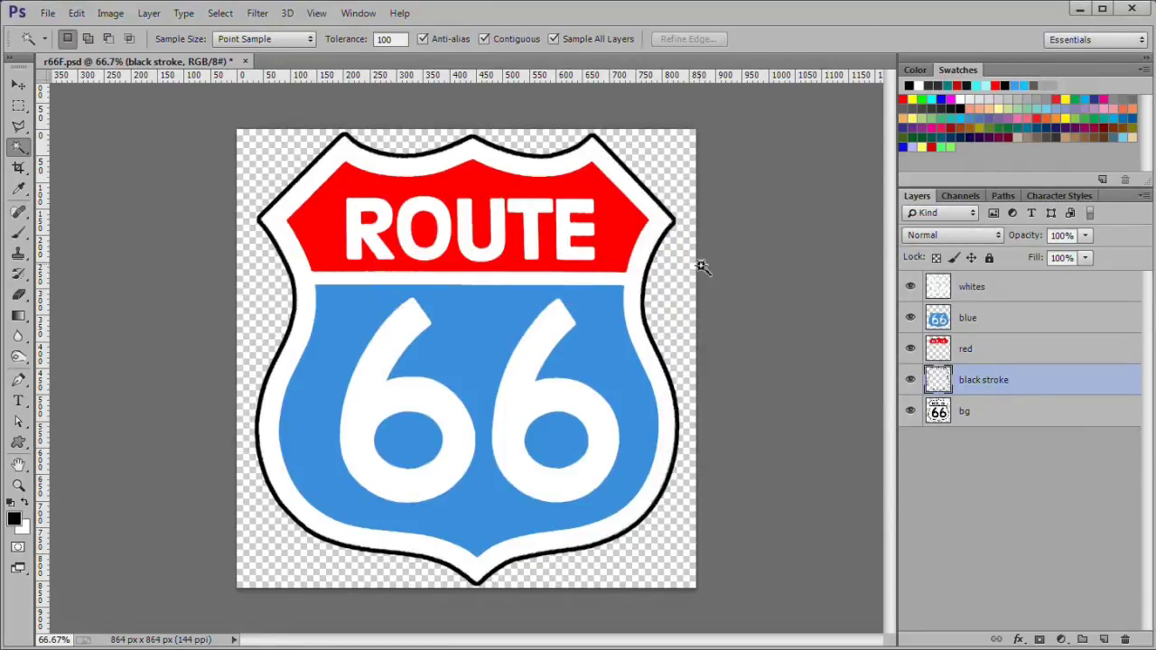
Delete the bg layer and add a new empty layer at the bottom
{"action": "left_click", "coordinate": [1016, 416]}
{"action": "key", "text": "Delete"}
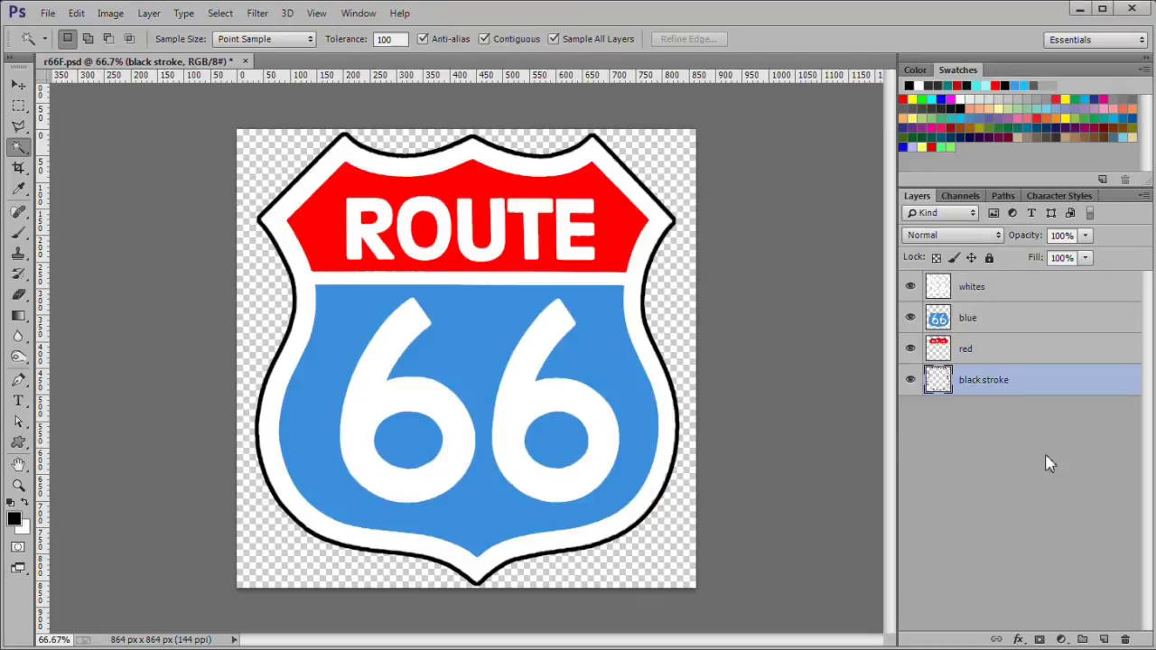
{"action": "left_click", "coordinate": [1103, 640], "text": "ctrl"}
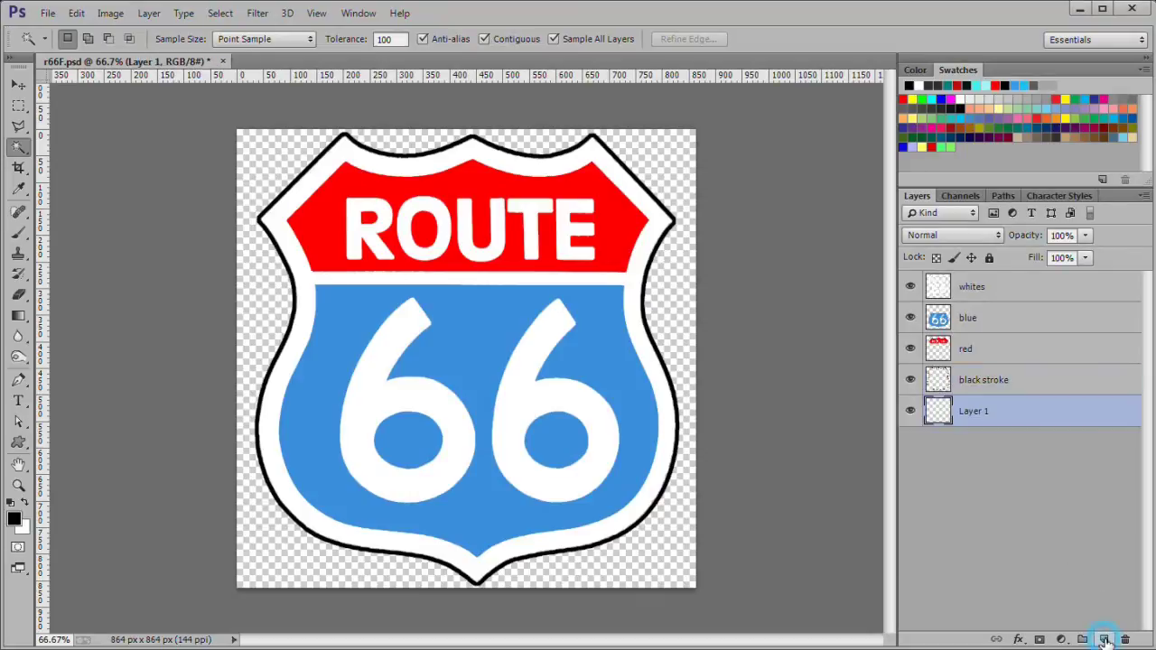
Rename the new bottom layer 'Aida background' and fill it with white
{"action": "double_click", "coordinate": [972, 412]}
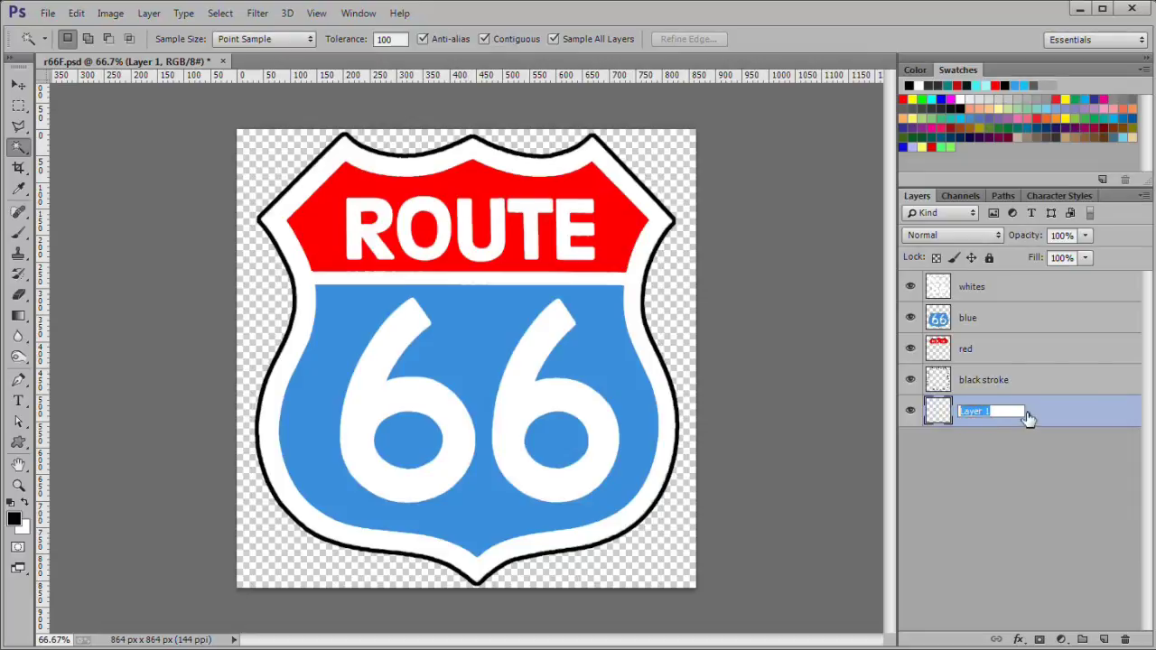
{"action": "type", "text": "Aida background"}
{"action": "key", "text": "Return"}
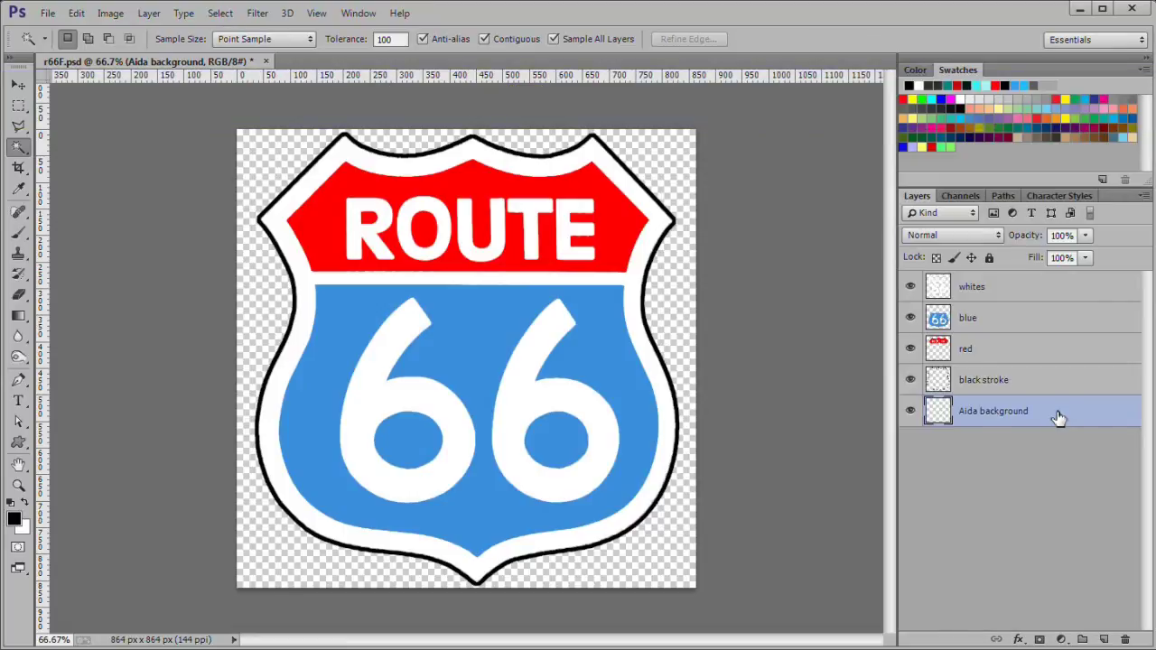
{"action": "key", "text": "ctrl+BackSpace"}
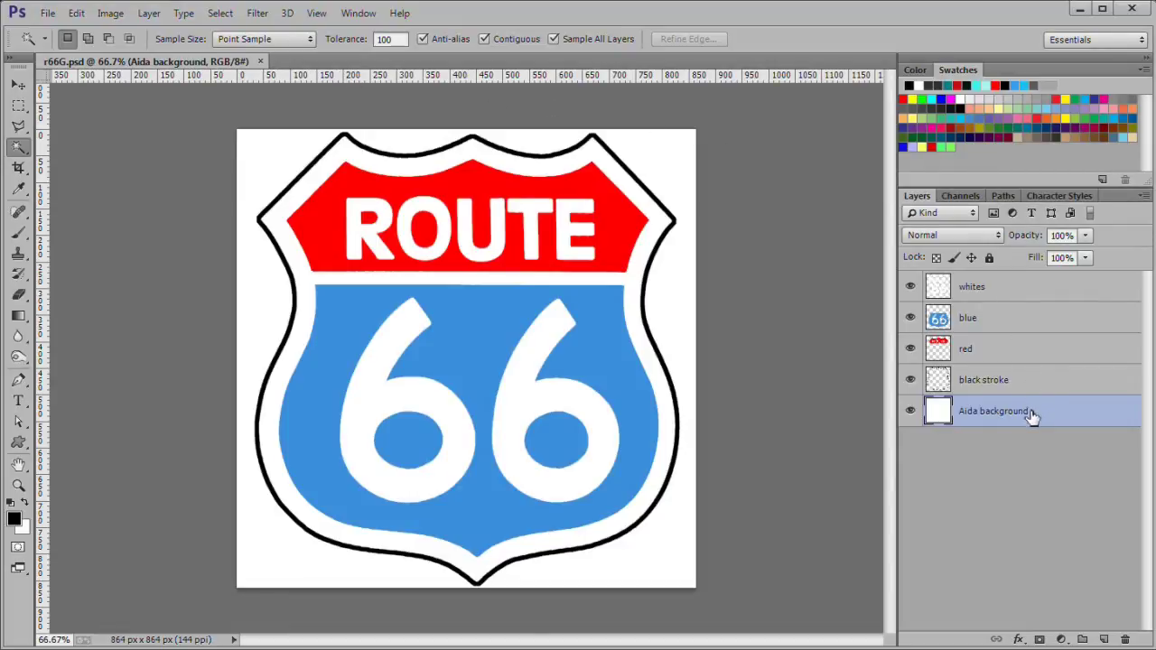
{"action": "left_click", "coordinate": [1032, 415]}
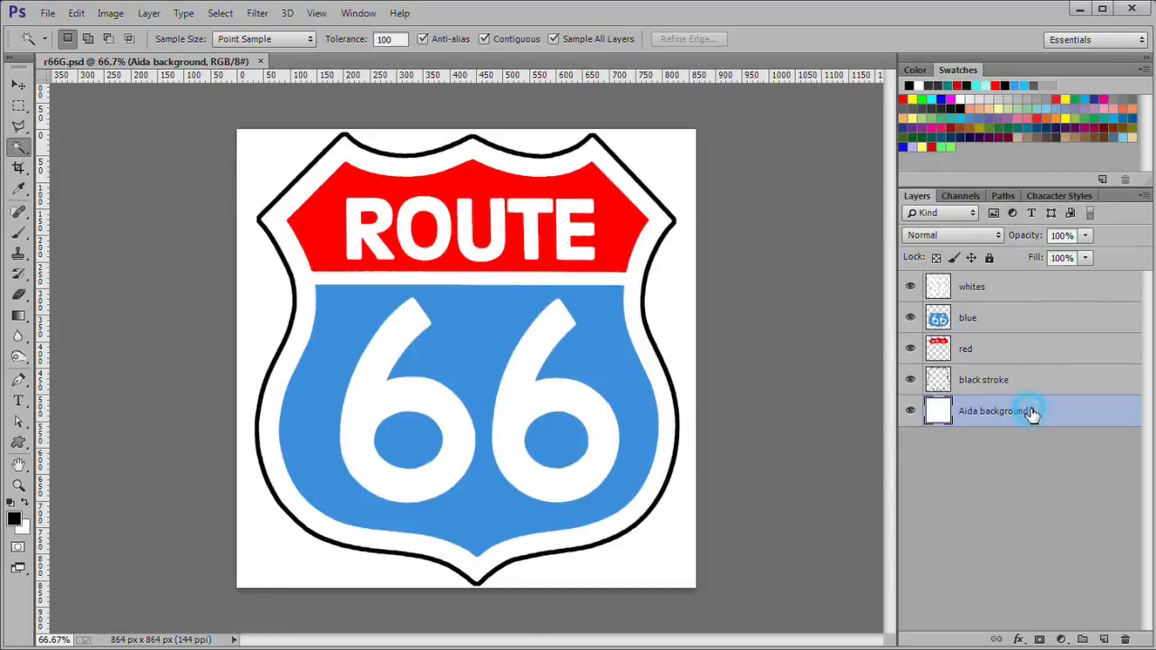
Add an aida cloth Pattern Overlay at 8% scale in Multiply mode to Aida background
{"action": "left_click", "coordinate": [1019, 640]}
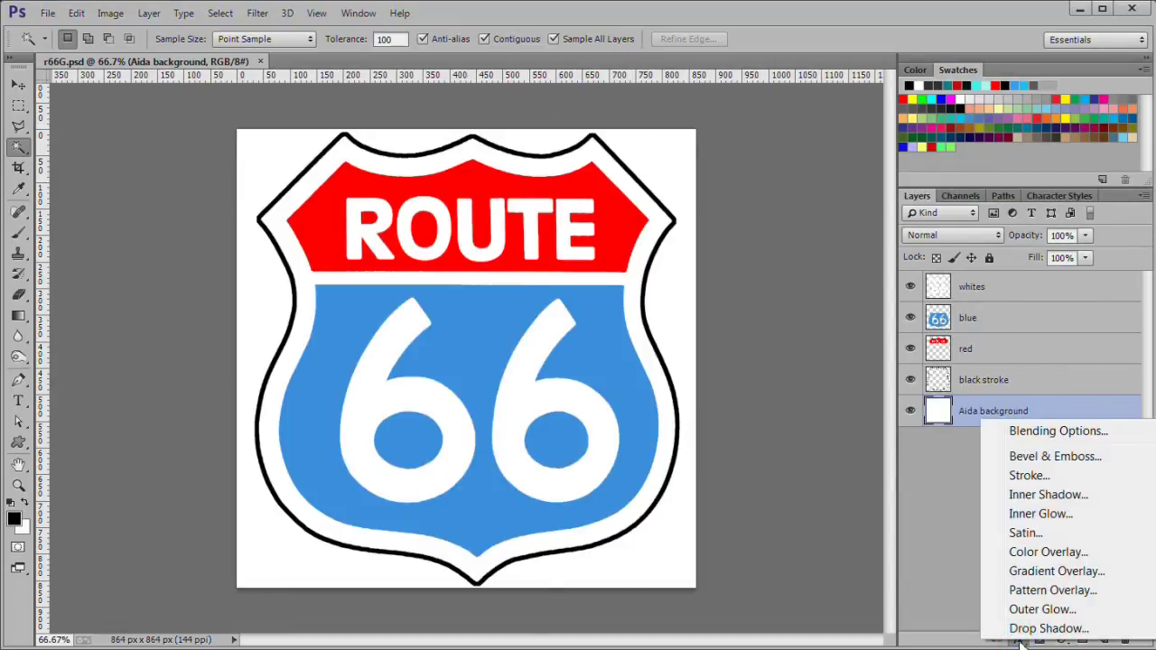
{"action": "left_click", "coordinate": [1050, 590]}
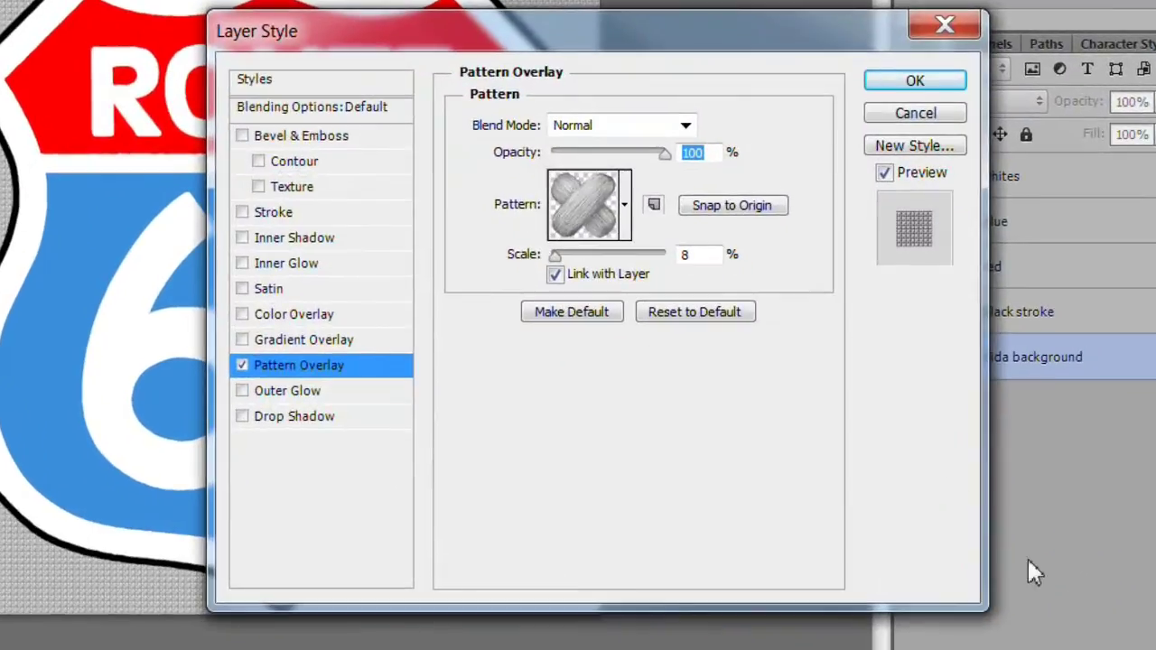
{"action": "left_click", "coordinate": [624, 205]}
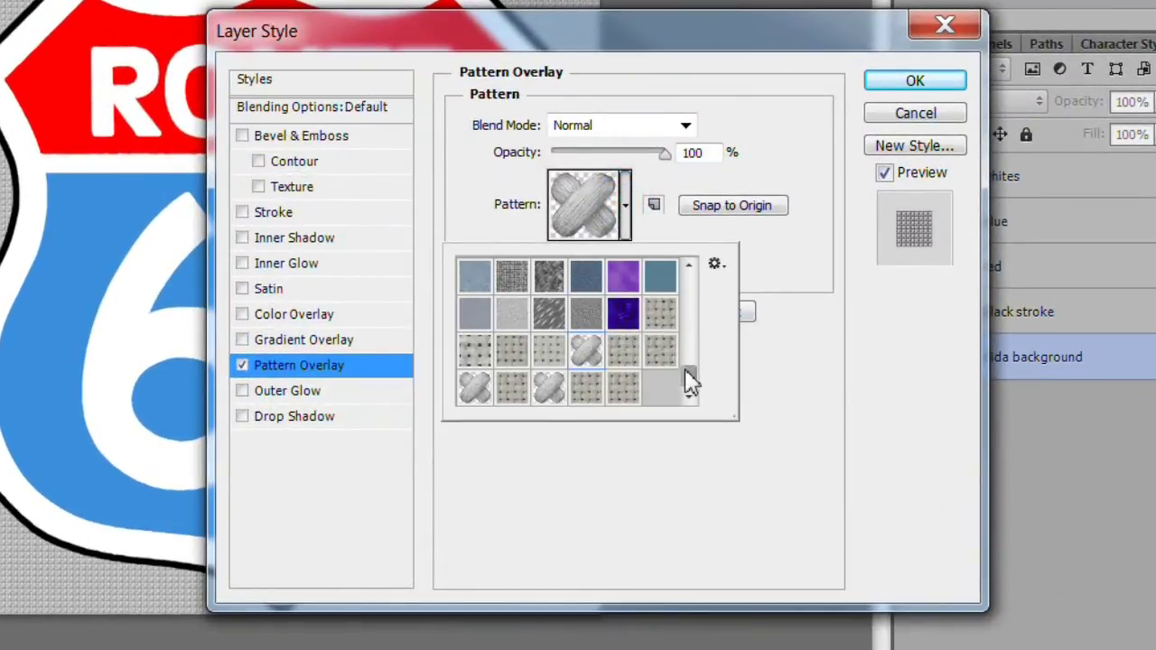
{"action": "left_click", "coordinate": [624, 388]}
{"action": "left_click", "coordinate": [624, 390]}
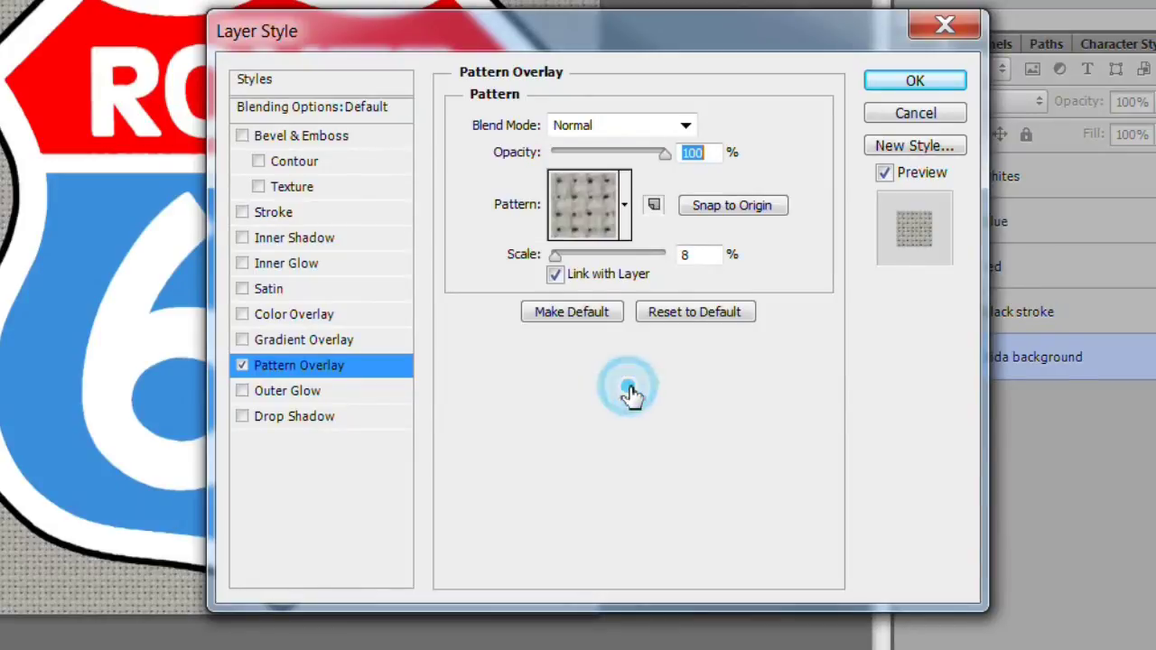
{"action": "left_click", "coordinate": [685, 126]}
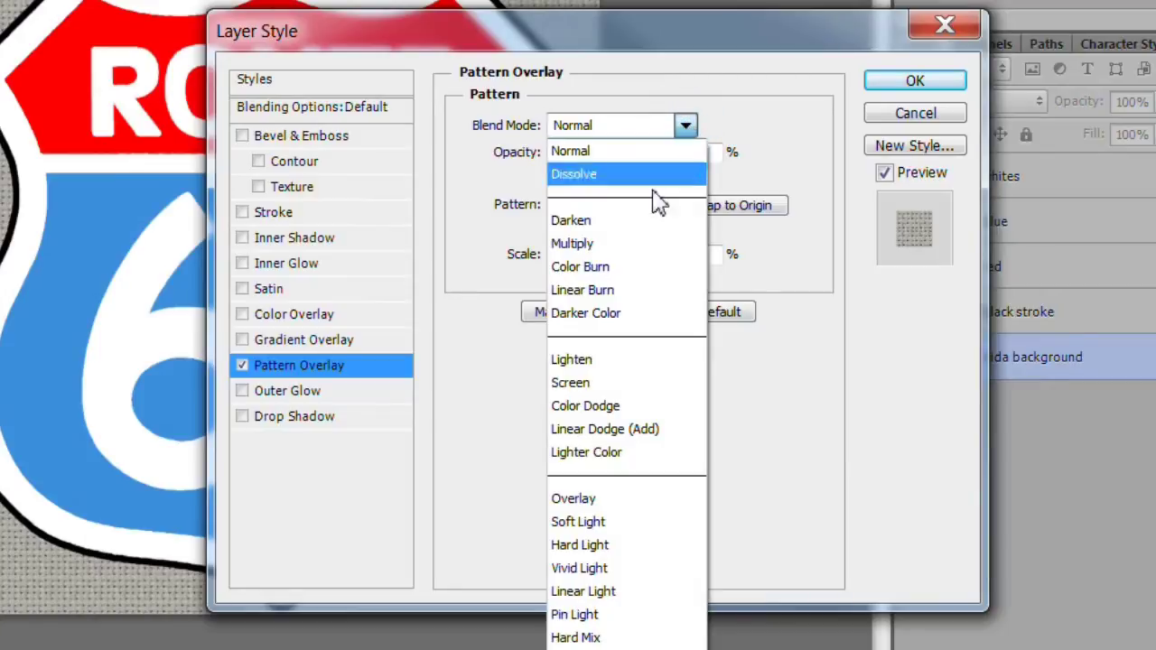
{"action": "left_click", "coordinate": [630, 244]}
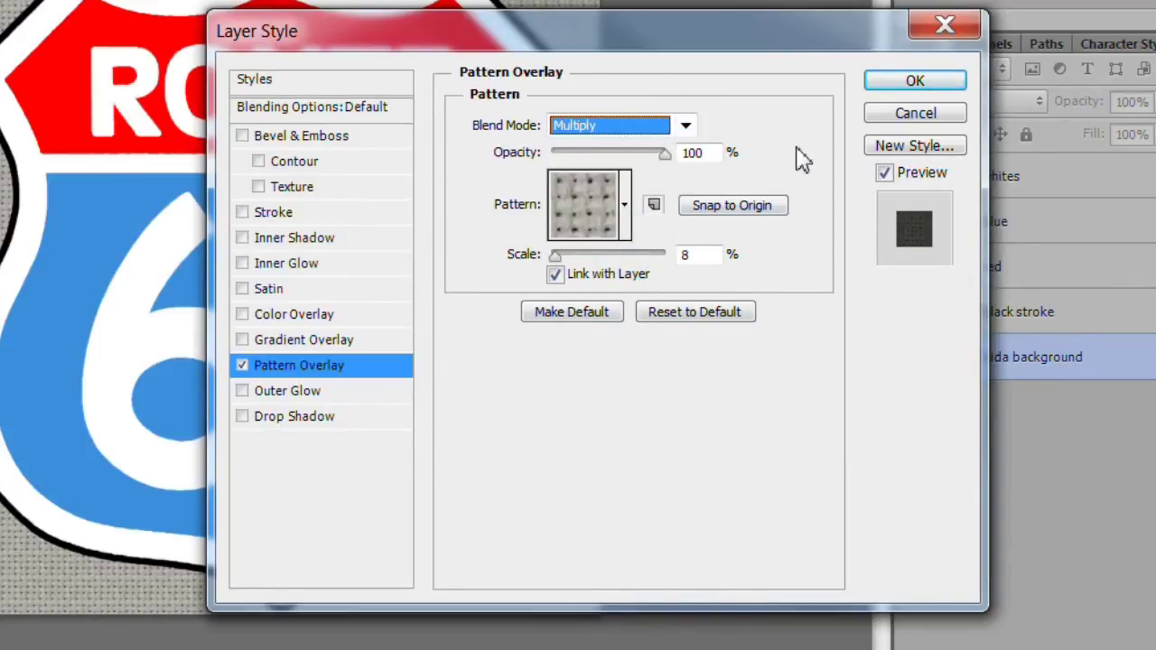
{"action": "left_click", "coordinate": [915, 81]}
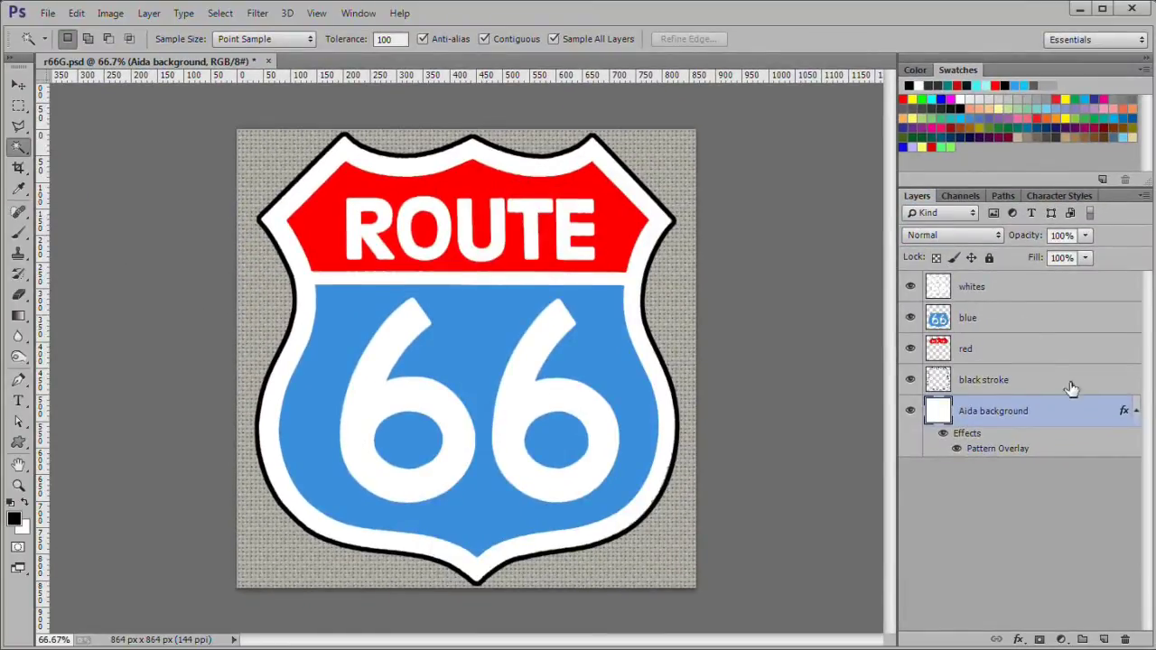
Rasterize the Aida background layer style to bake the pattern into its pixels
{"action": "right_click", "coordinate": [1030, 416]}
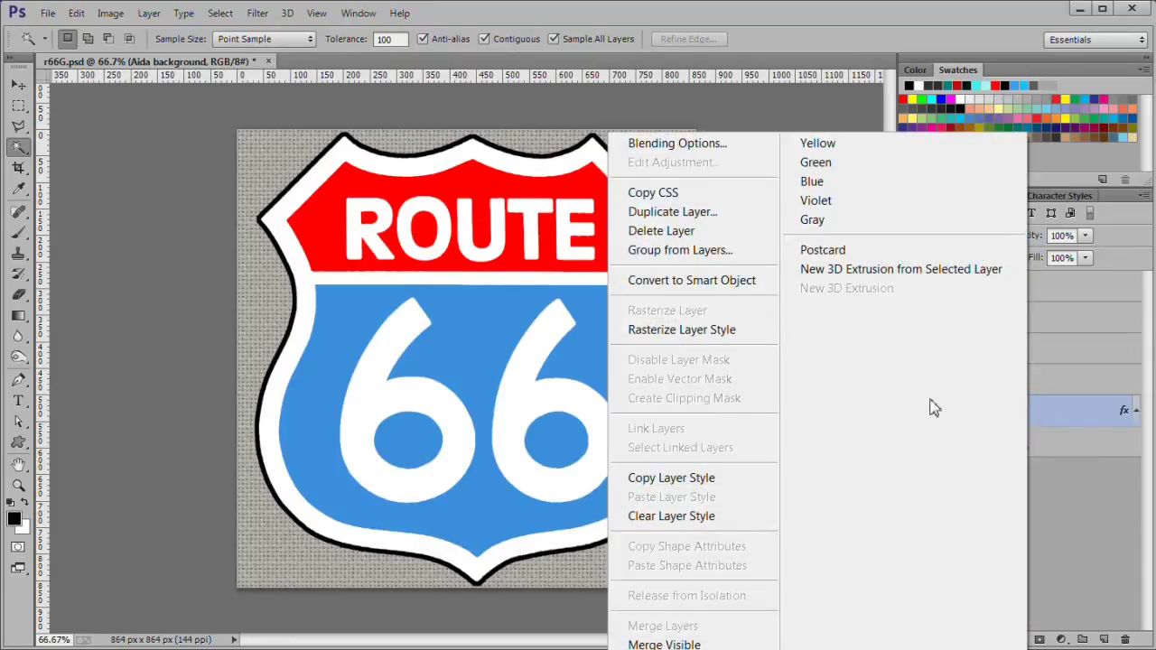
{"action": "left_click", "coordinate": [711, 330]}
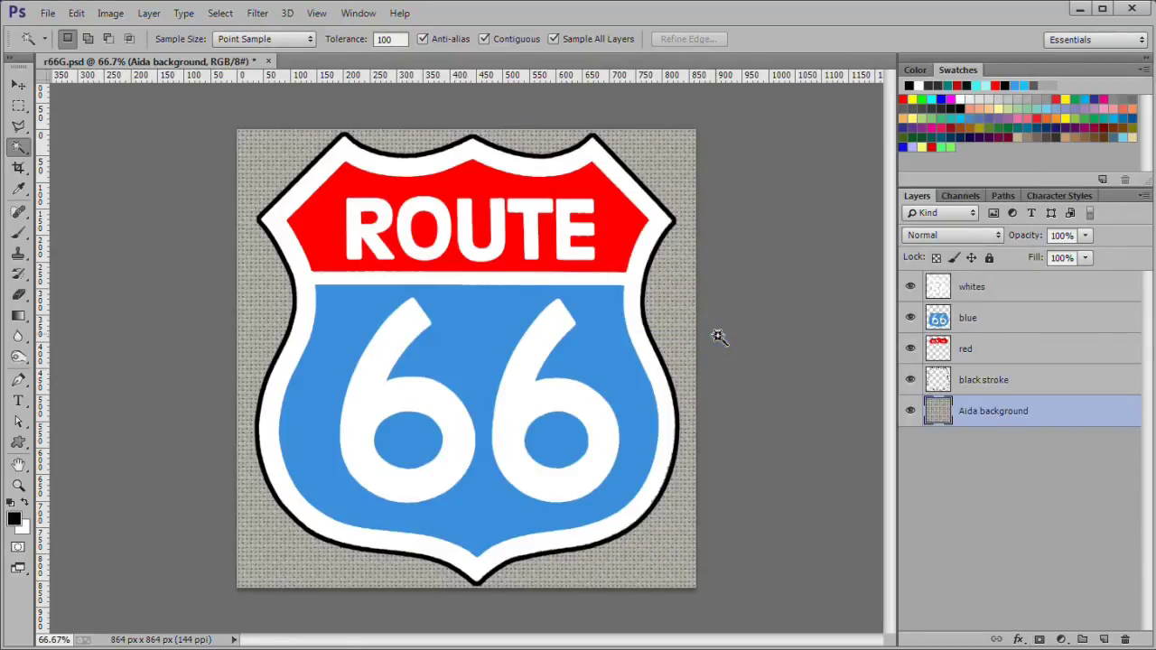
{"action": "left_click", "coordinate": [1062, 640]}
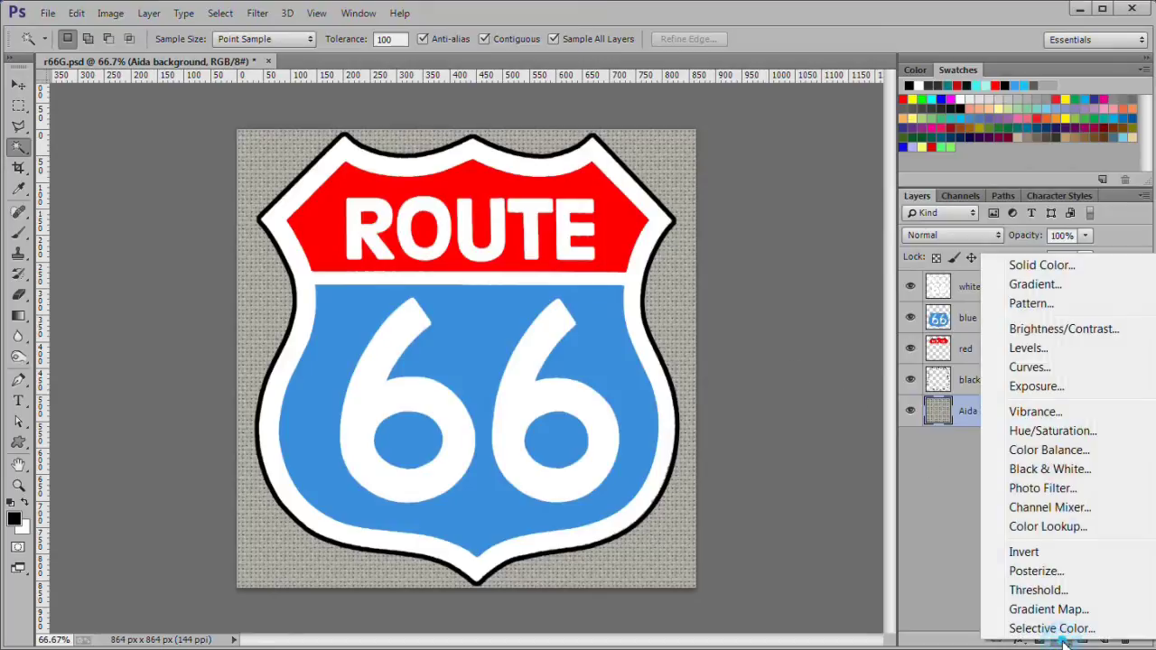
Add a Brightness/Contrast adjustment of brightness 47 clipped to the Aida background
{"action": "left_click", "coordinate": [1064, 332]}
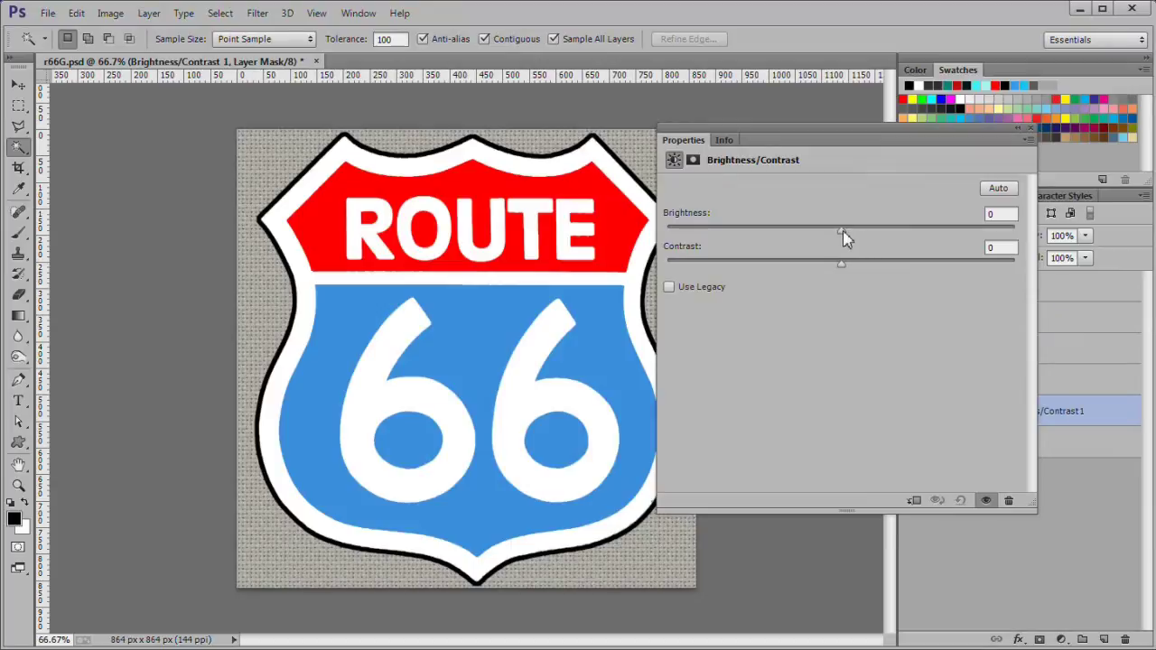
{"action": "left_click_drag", "start_coordinate": [843, 231], "coordinate": [897, 237]}
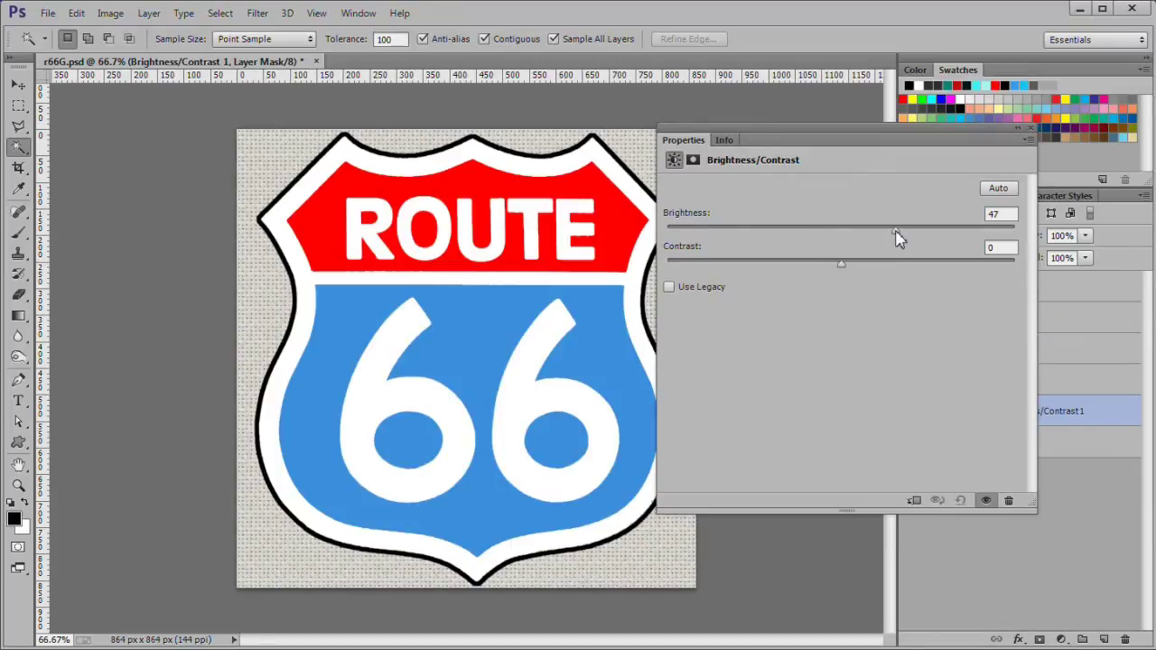
{"action": "left_click", "coordinate": [915, 502]}
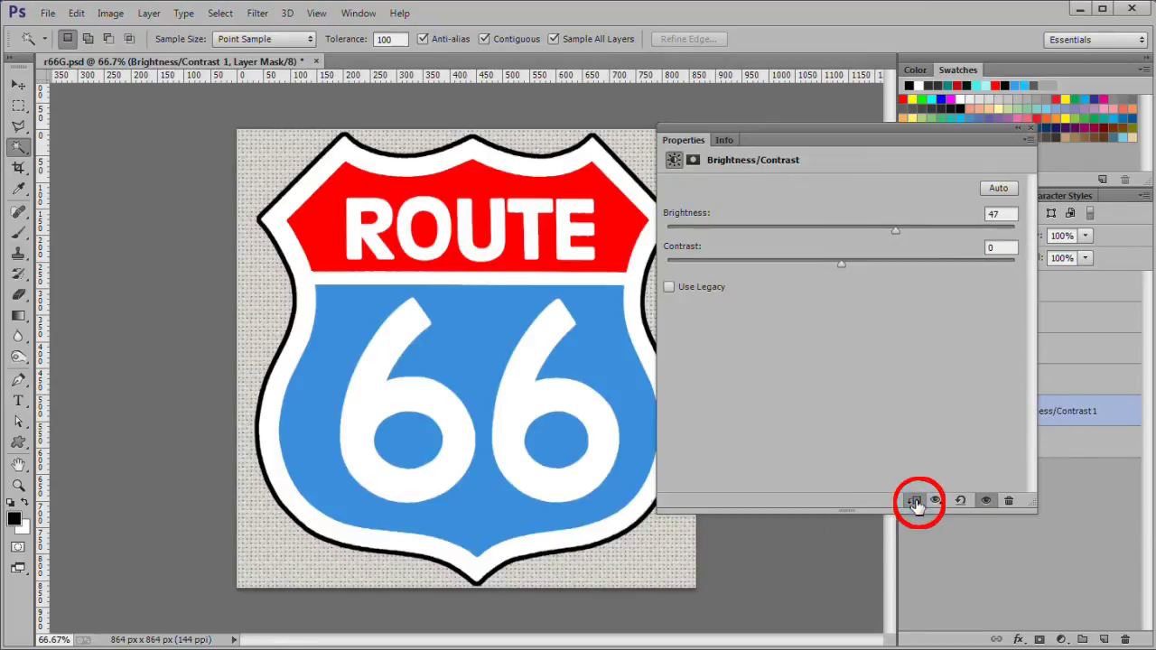
{"action": "left_click", "coordinate": [1030, 128]}
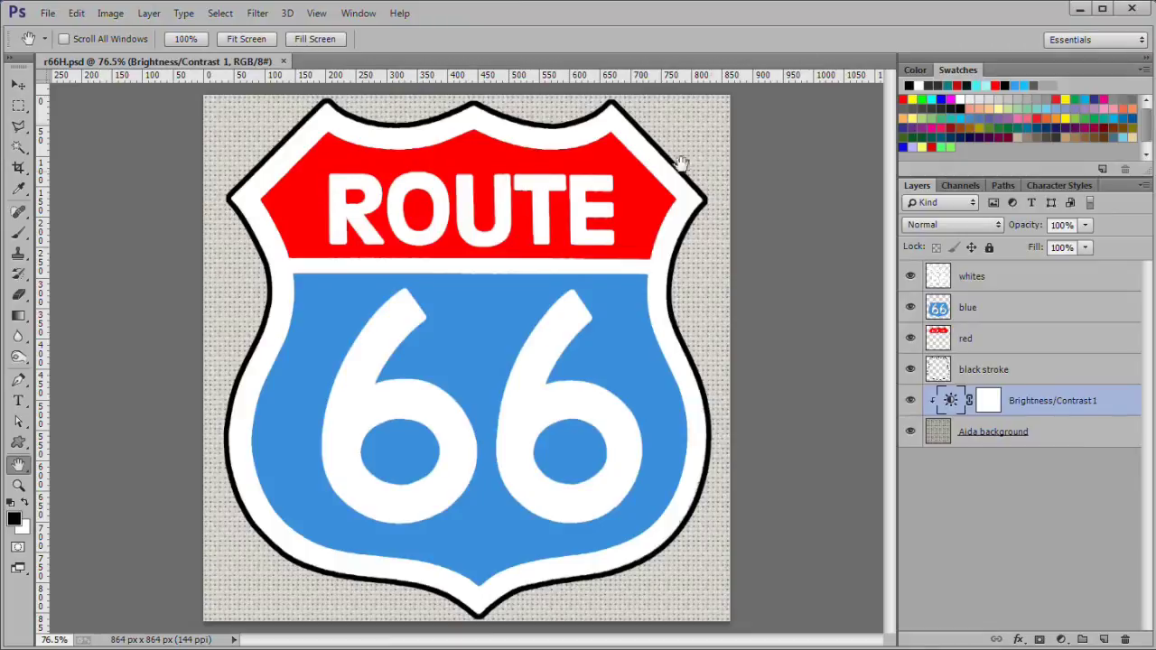
{"action": "left_click", "coordinate": [1004, 280]}
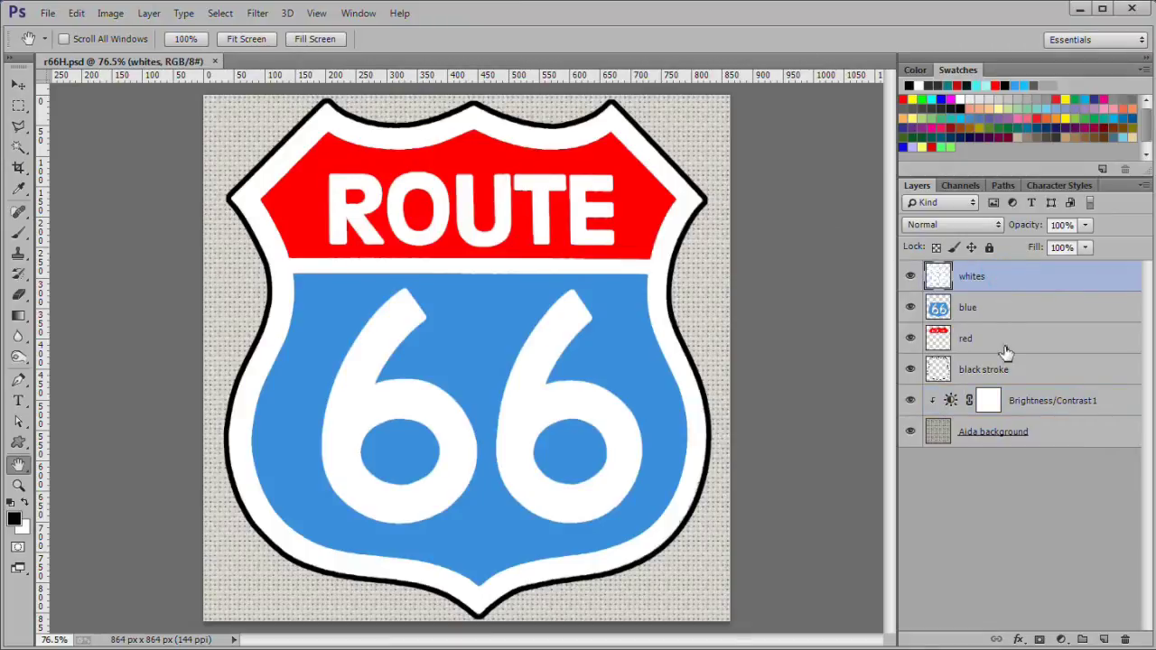
Give the whites layer a cross-stitch Pattern Overlay in Multiply mode at 8% scale
{"action": "left_click", "coordinate": [1018, 639]}
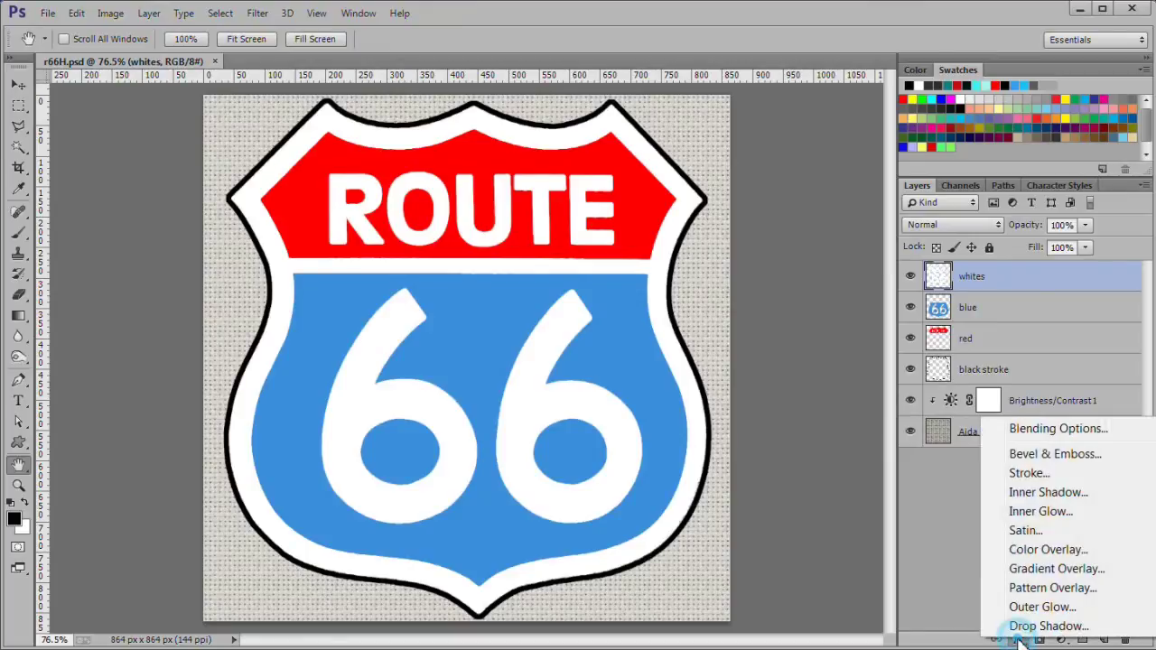
{"action": "left_click", "coordinate": [1034, 588]}
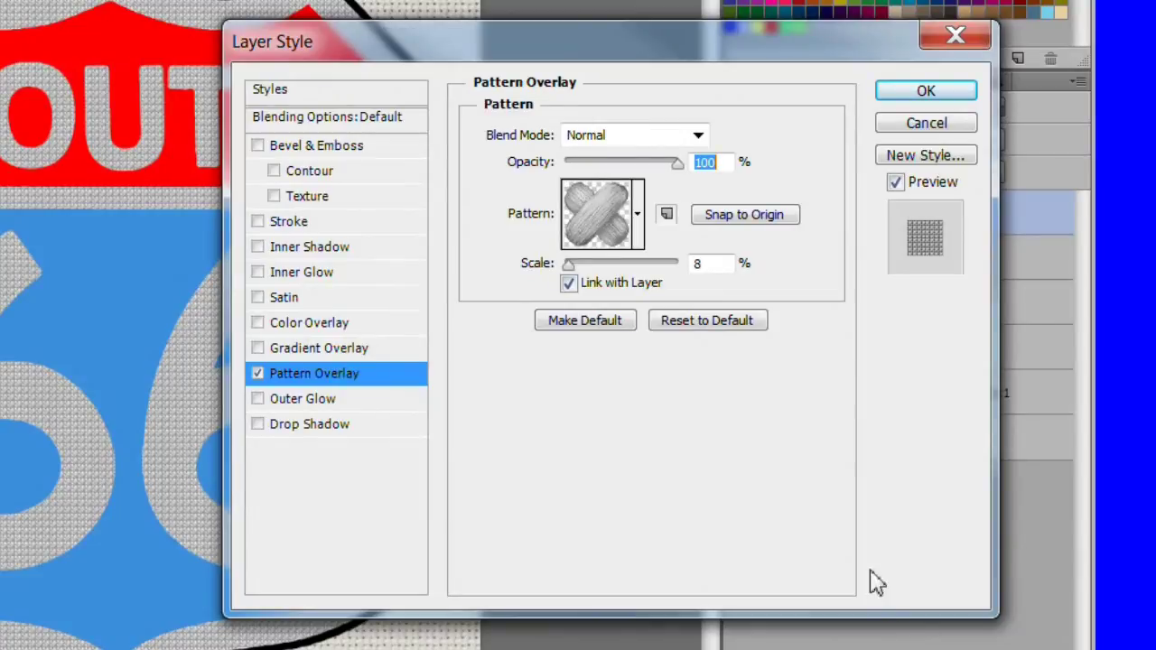
{"action": "left_click", "coordinate": [698, 137]}
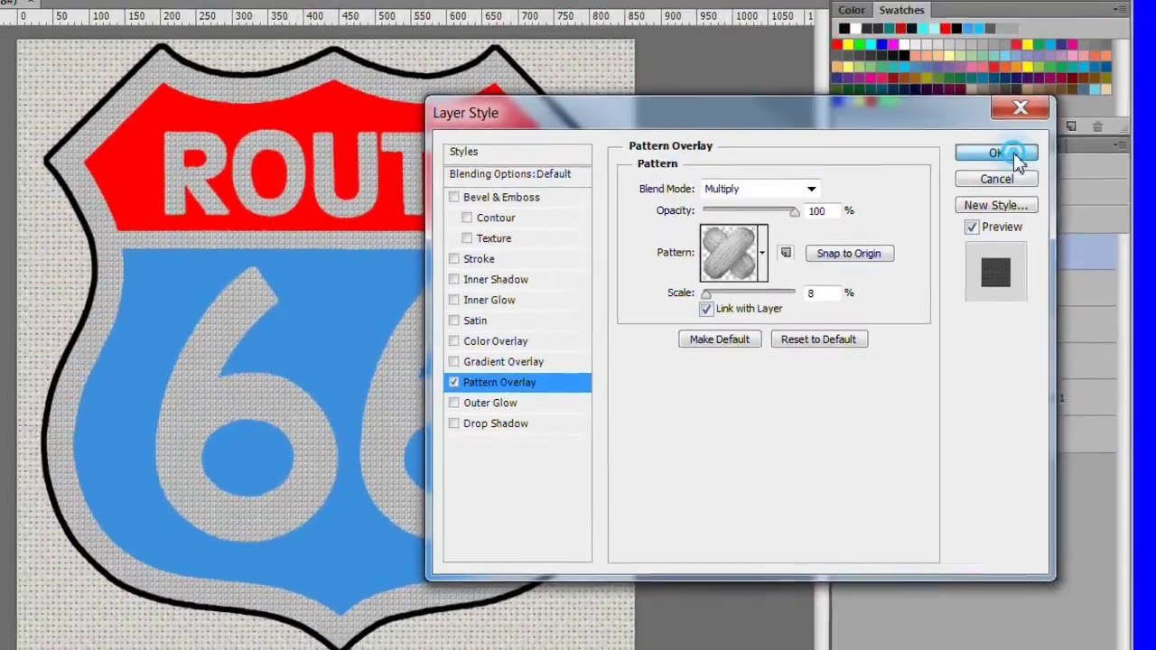
{"action": "left_click", "coordinate": [953, 99]}
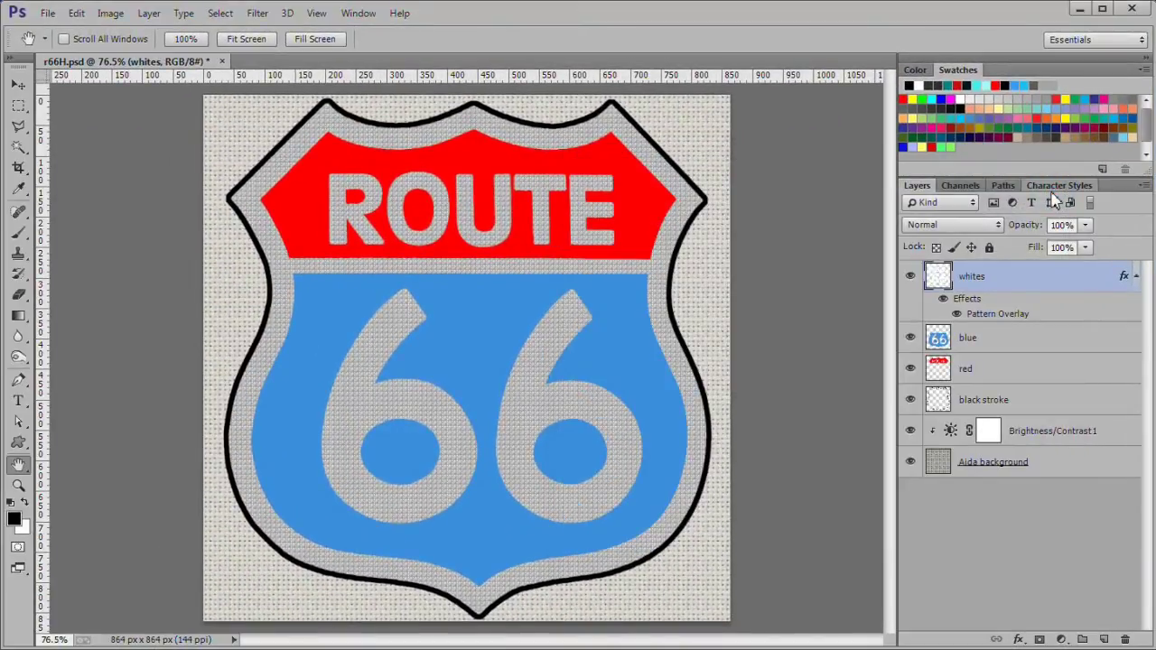
Copy the whites layer style and paste it onto the blue, red and black stroke layers
{"action": "right_click", "coordinate": [1012, 285]}
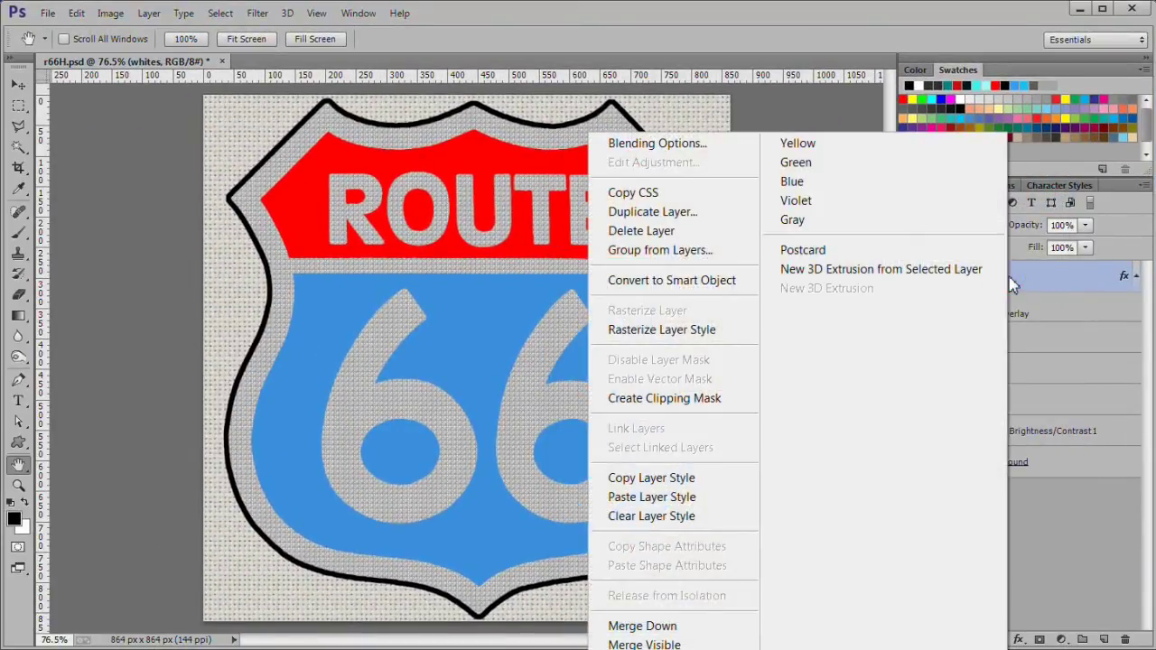
{"action": "left_click", "coordinate": [715, 484]}
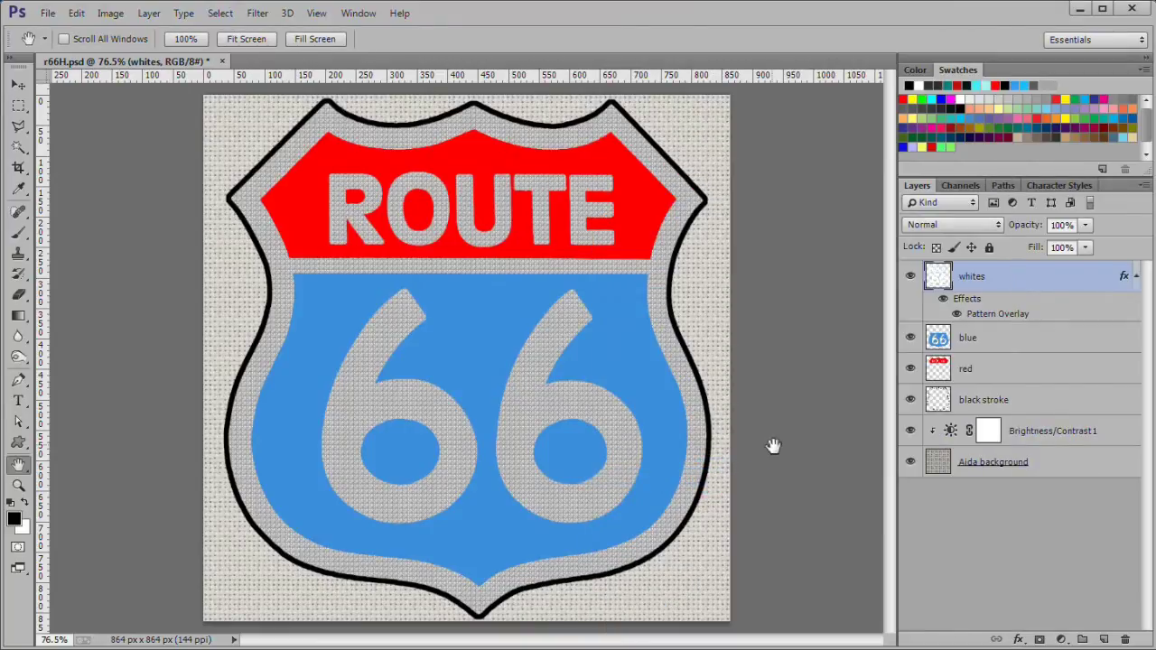
{"action": "left_click", "coordinate": [1011, 344]}
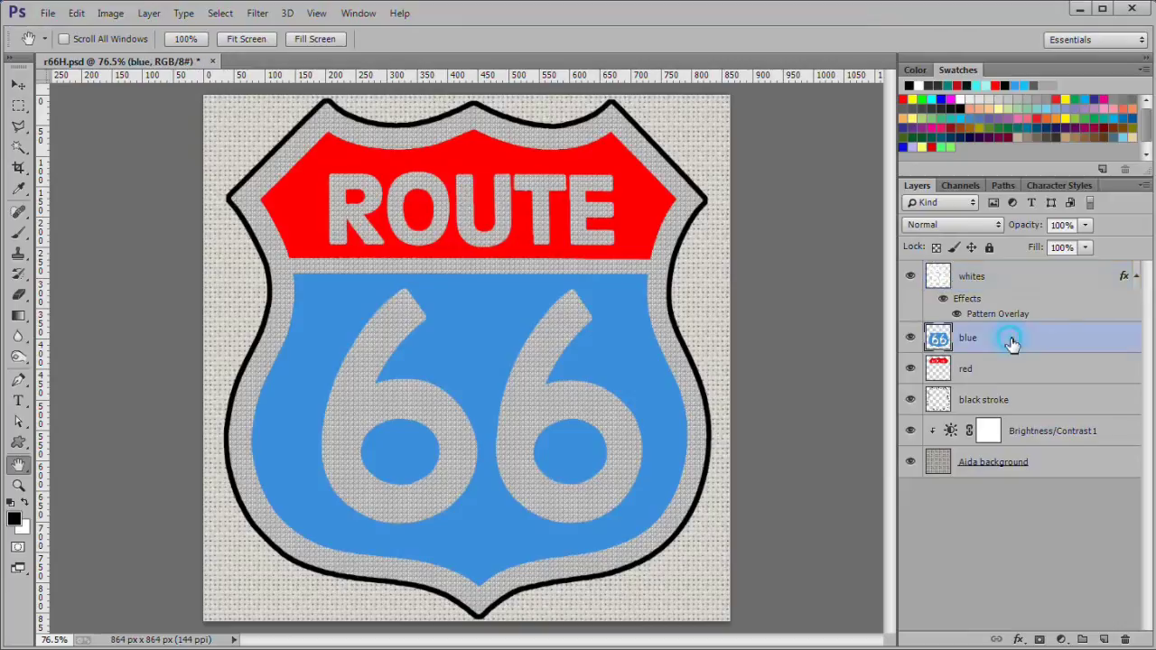
{"action": "left_click", "coordinate": [1035, 404], "text": "shift"}
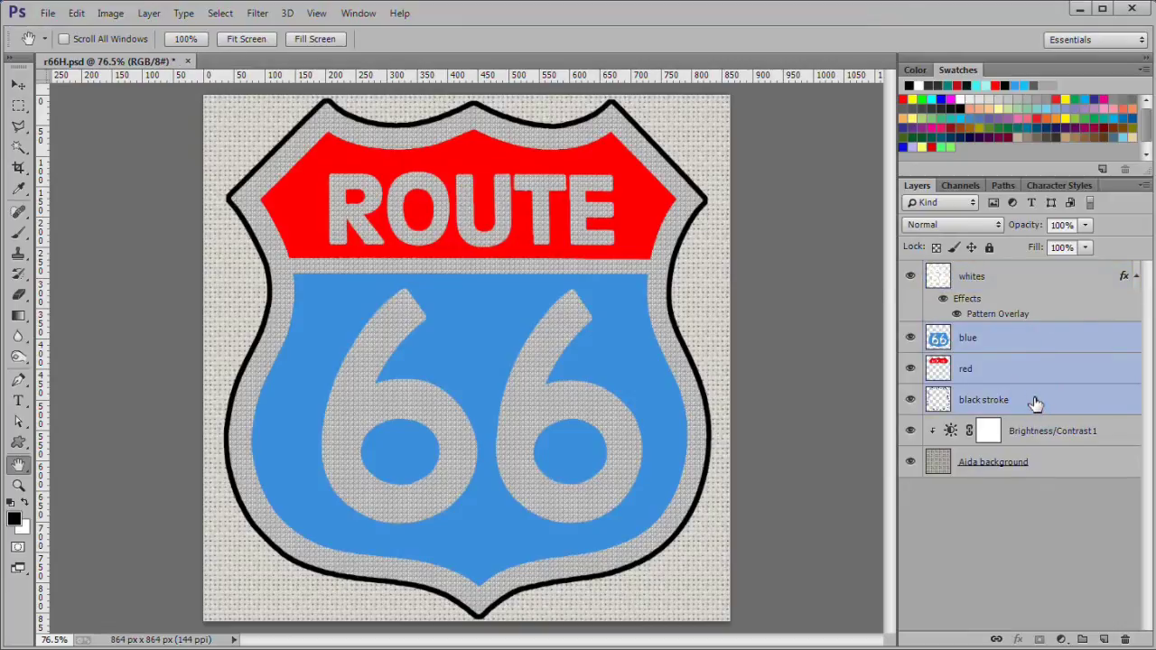
{"action": "right_click", "coordinate": [1035, 403]}
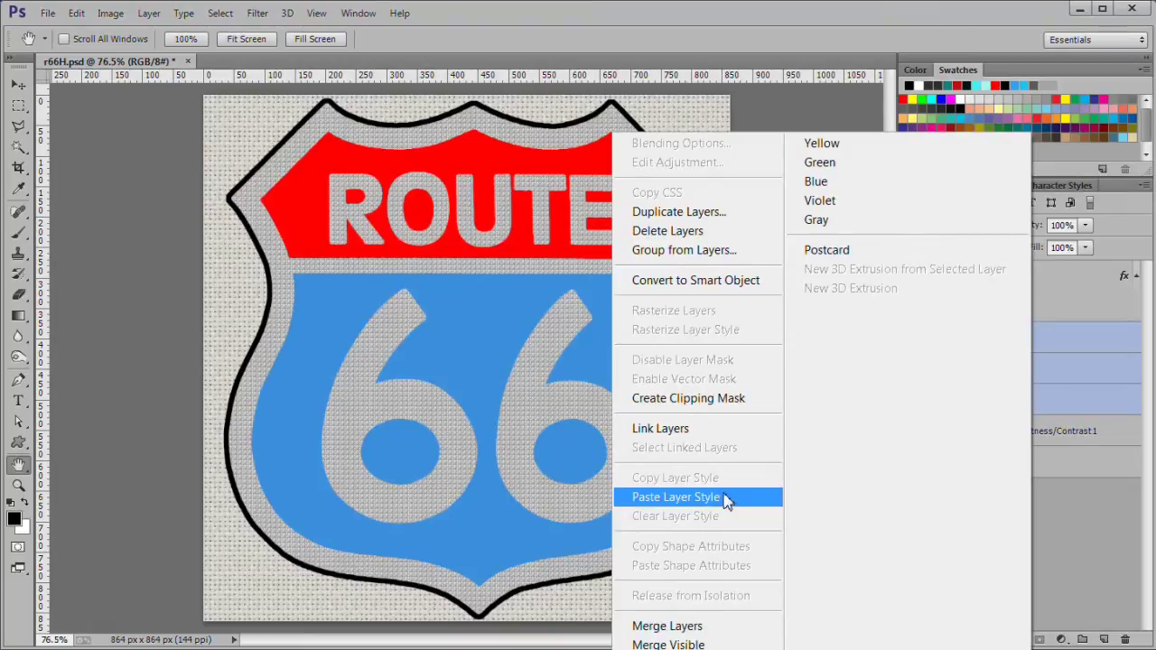
{"action": "left_click", "coordinate": [726, 501]}
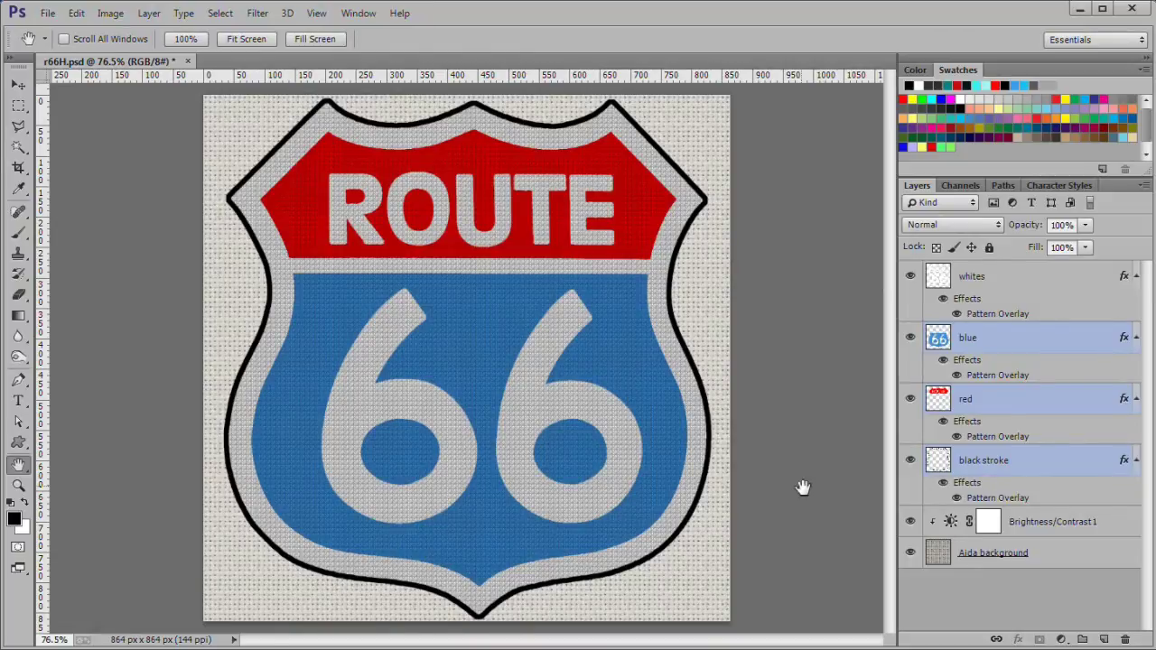
{"action": "left_click", "coordinate": [1003, 276]}
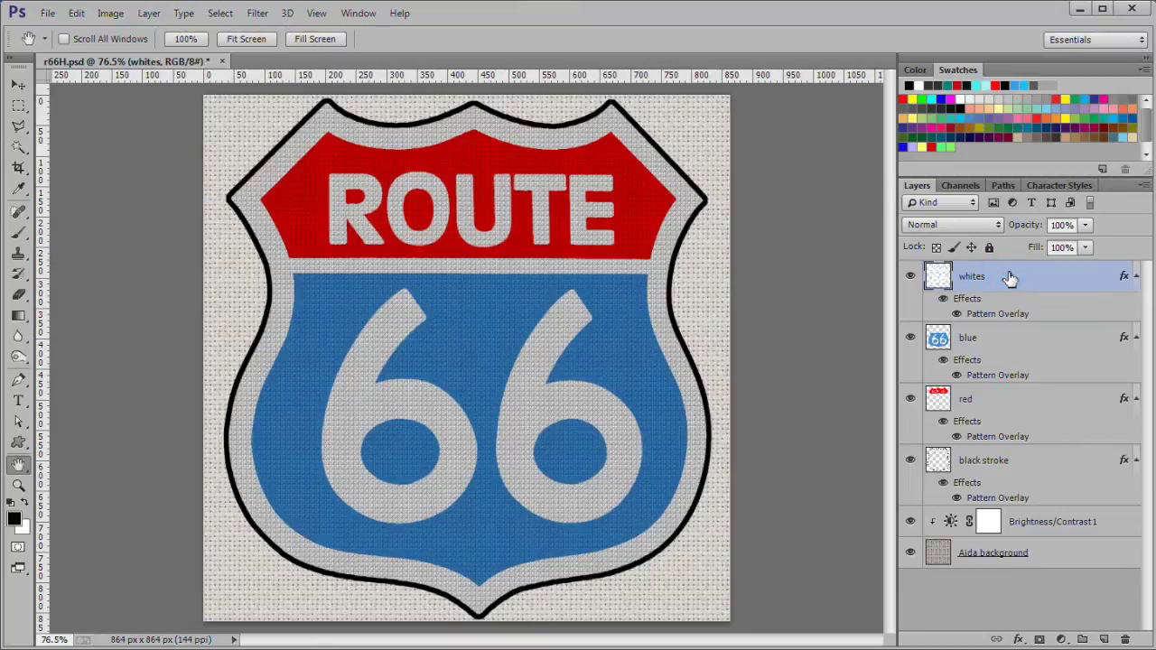
Add a pure white (ffffff) Color Overlay to whites at Normal blend and about 50% opacity
{"action": "double_click", "coordinate": [971, 305]}
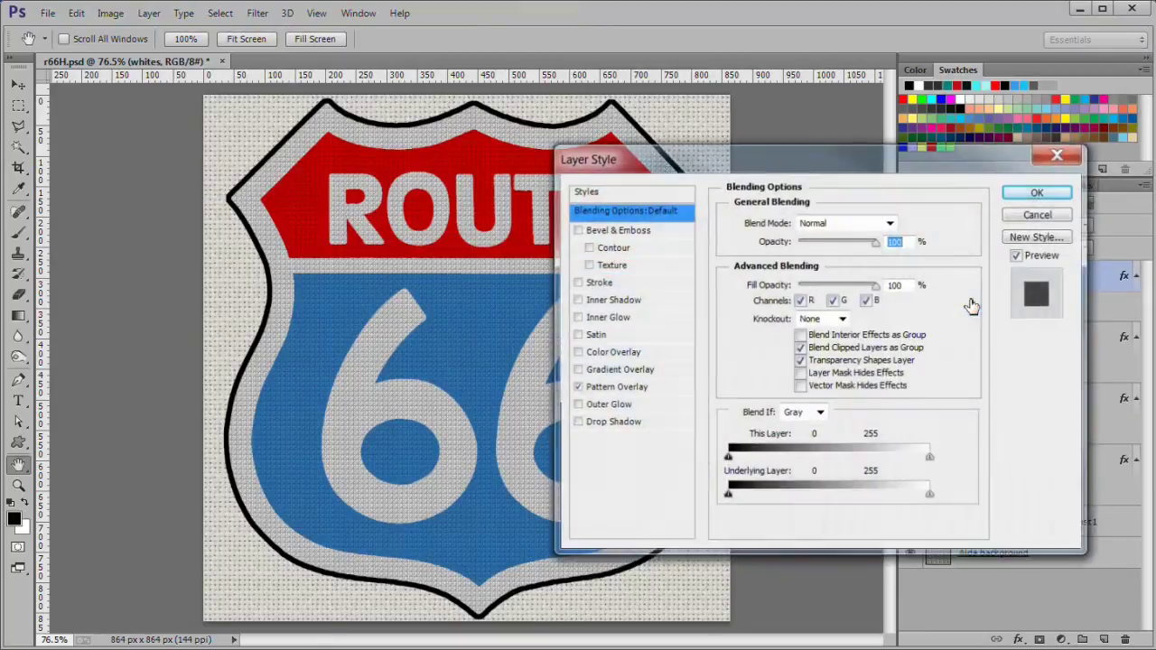
{"action": "left_click", "coordinate": [577, 352]}
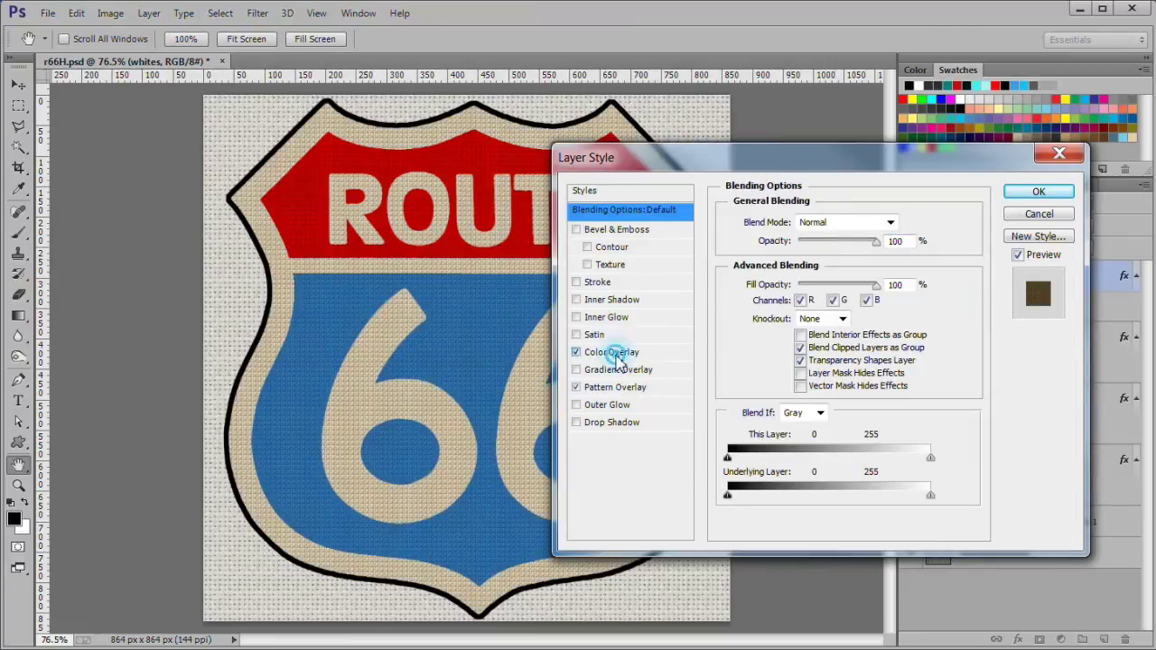
{"action": "left_click", "coordinate": [617, 359]}
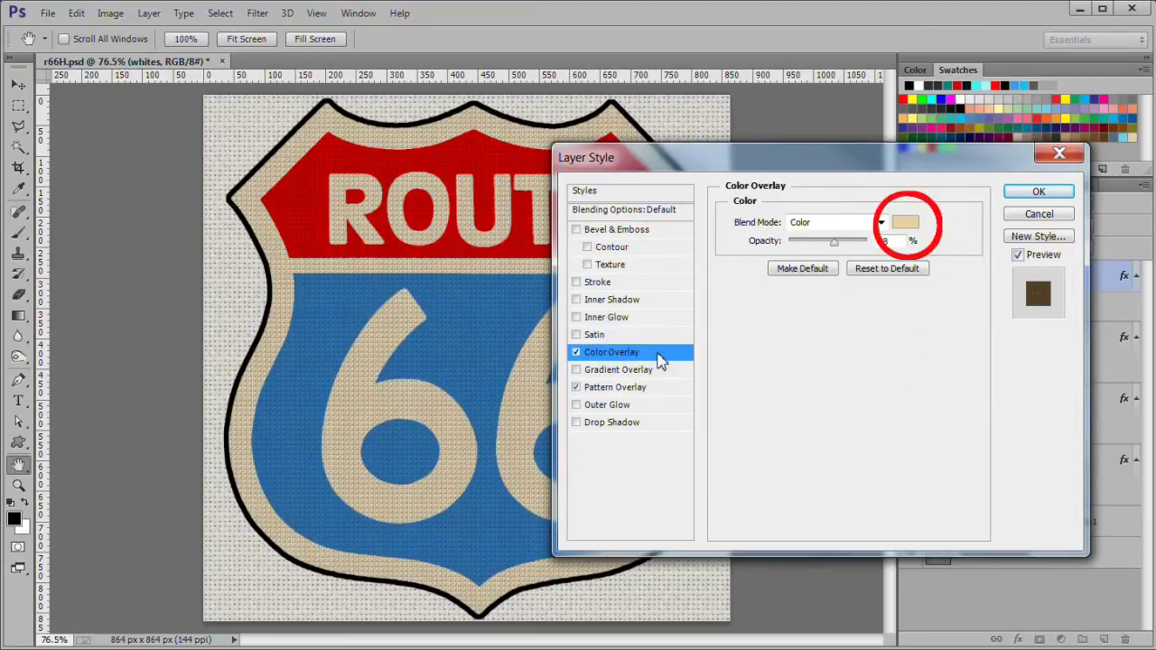
{"action": "left_click", "coordinate": [905, 222]}
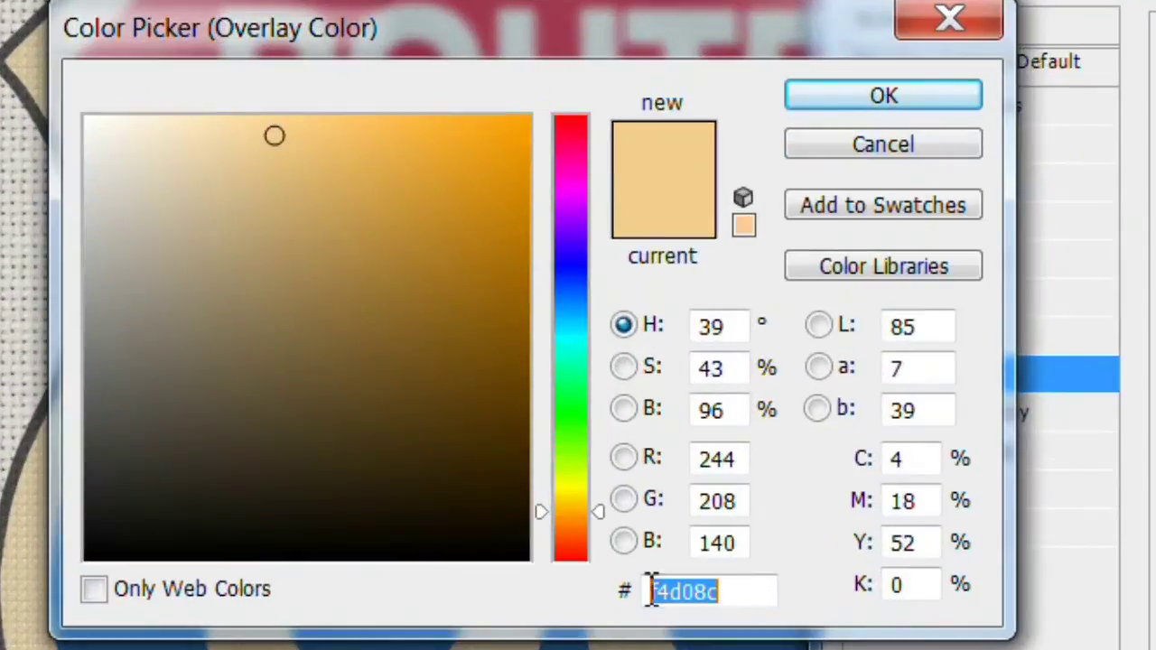
{"action": "double_click", "coordinate": [627, 598]}
{"action": "type", "text": "ffcfffc"}
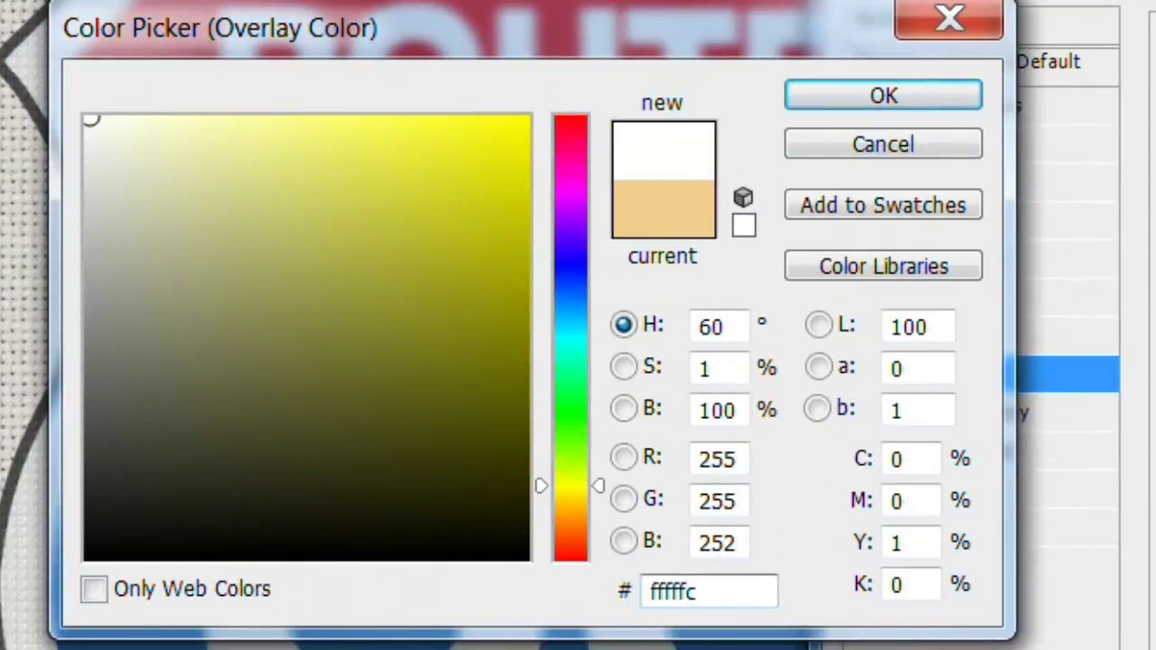
{"action": "key", "text": "Delete"}
{"action": "type", "text": "f"}
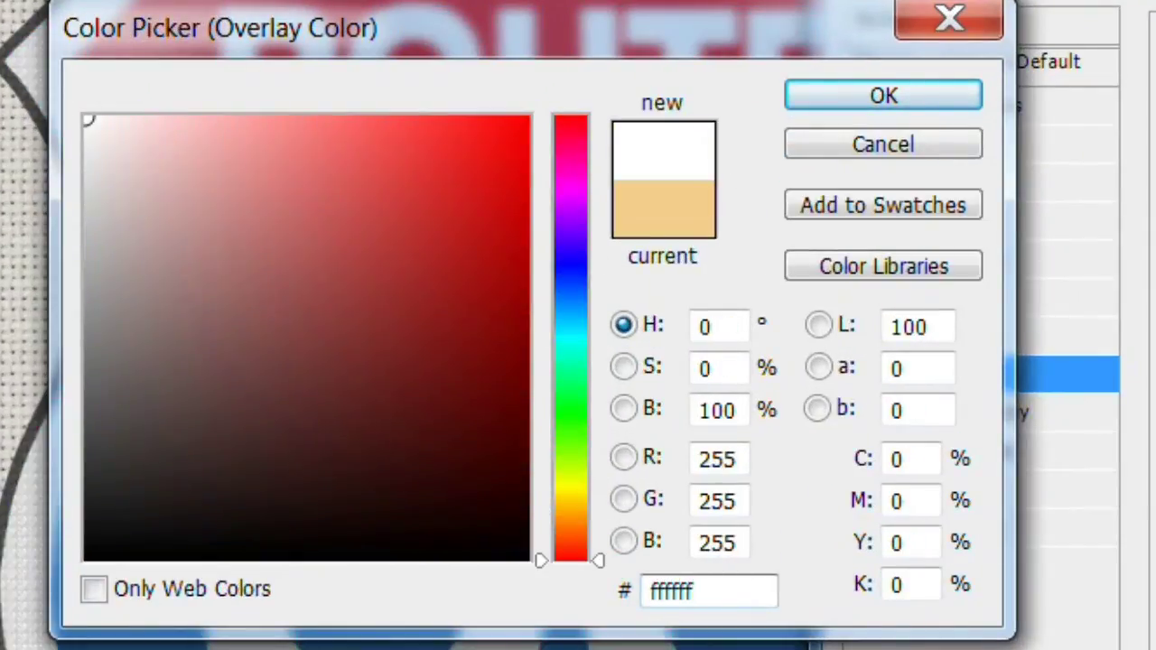
{"action": "left_click", "coordinate": [908, 101]}
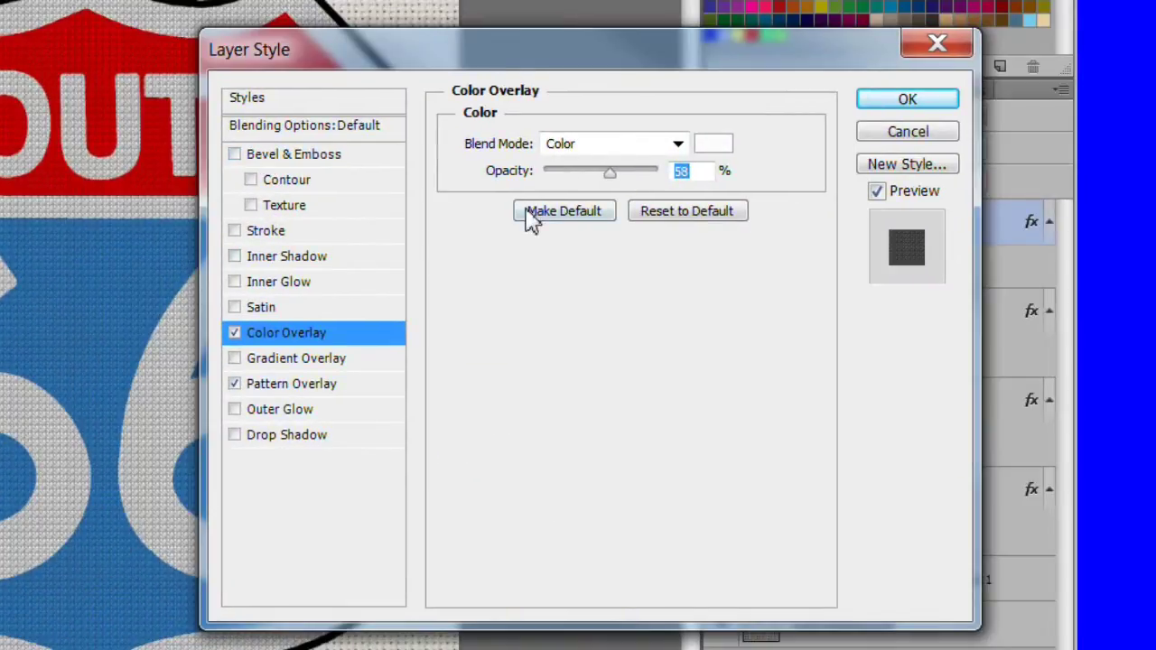
{"action": "left_click", "coordinate": [678, 146]}
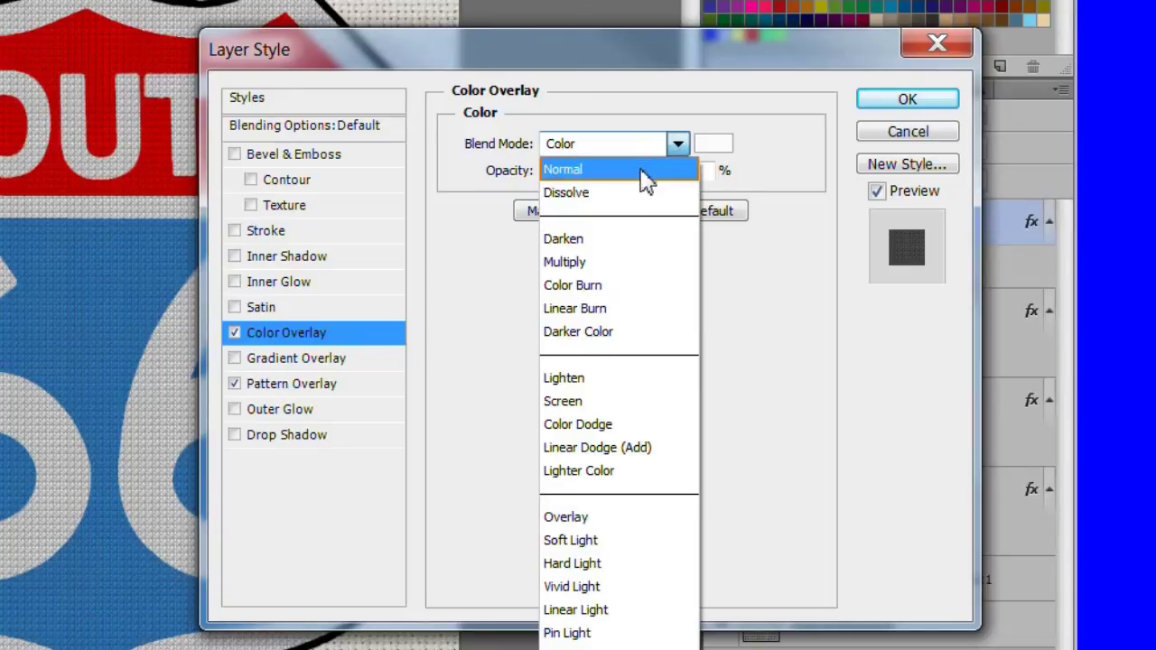
{"action": "left_click", "coordinate": [644, 170]}
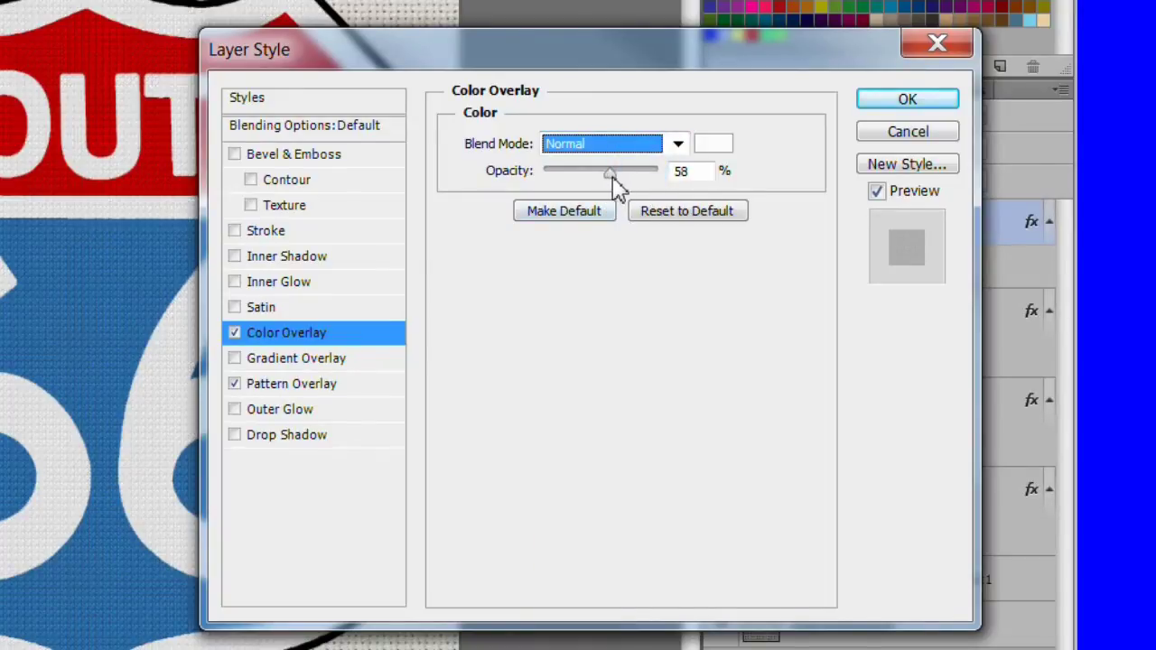
{"action": "left_click_drag", "start_coordinate": [612, 180], "coordinate": [602, 181]}
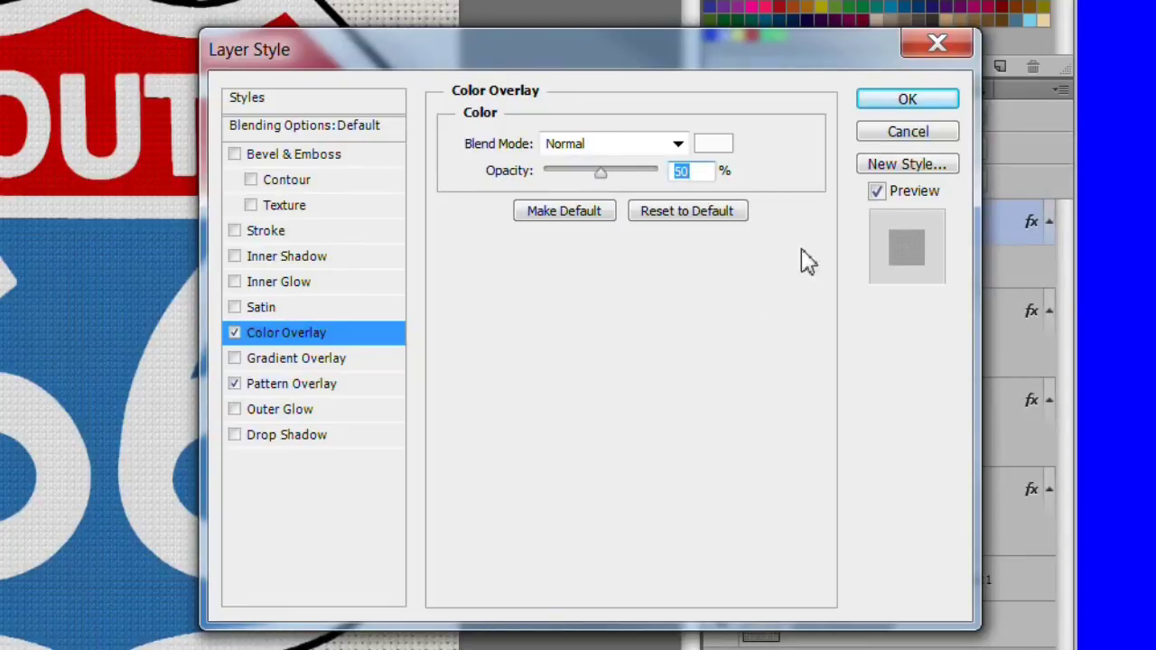
{"action": "left_click", "coordinate": [884, 105]}
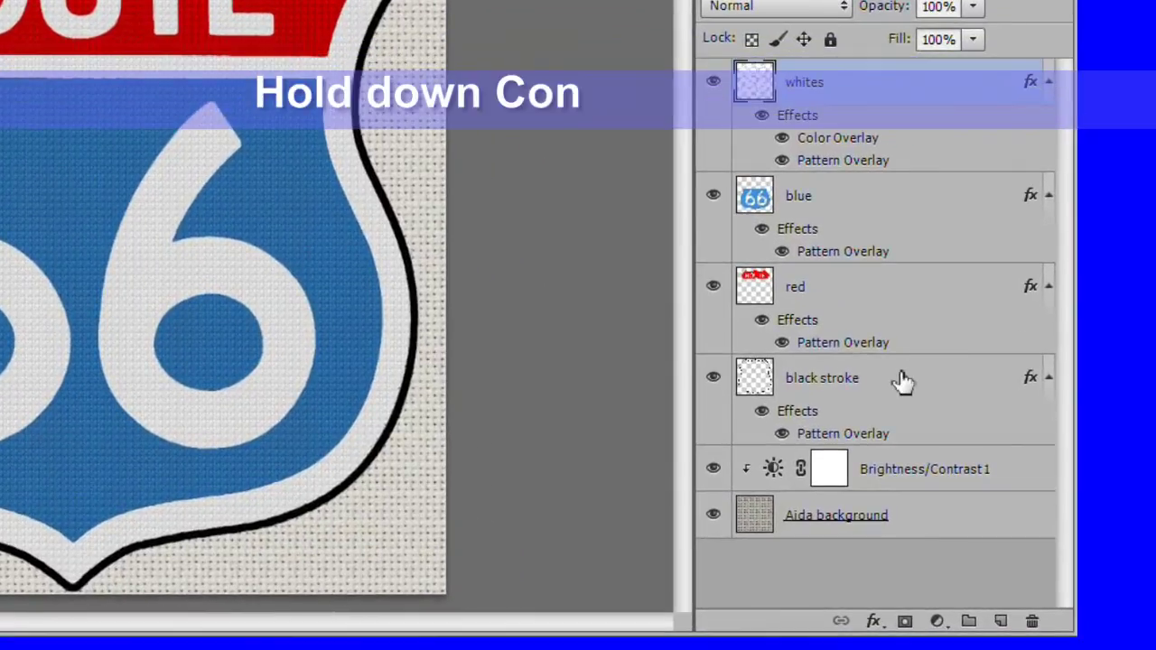
Create a new layer named 'under pattern' directly below the black stroke layer
{"action": "left_click", "coordinate": [904, 381]}
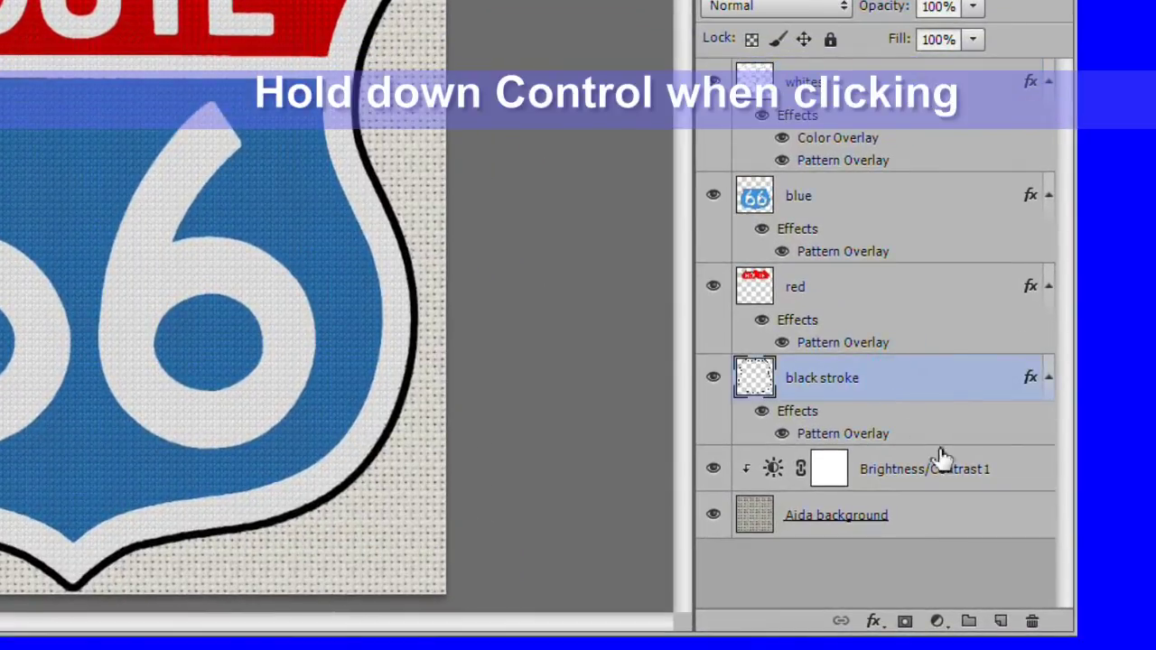
{"action": "left_click", "coordinate": [1001, 621], "text": "ctrl"}
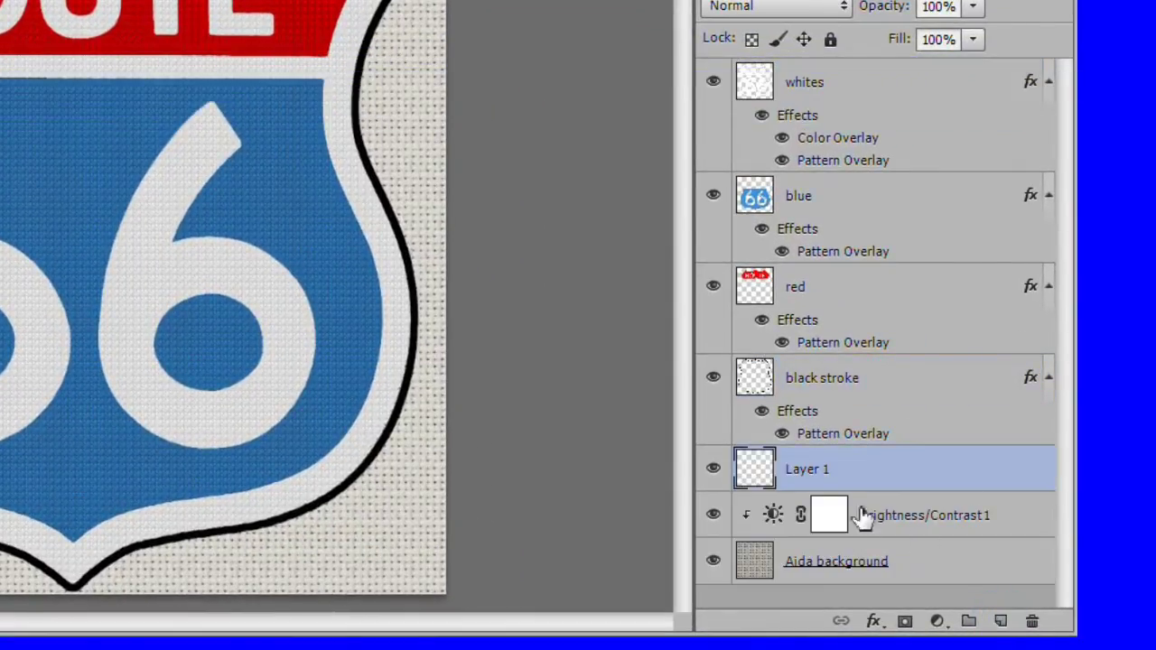
{"action": "double_click", "coordinate": [817, 471]}
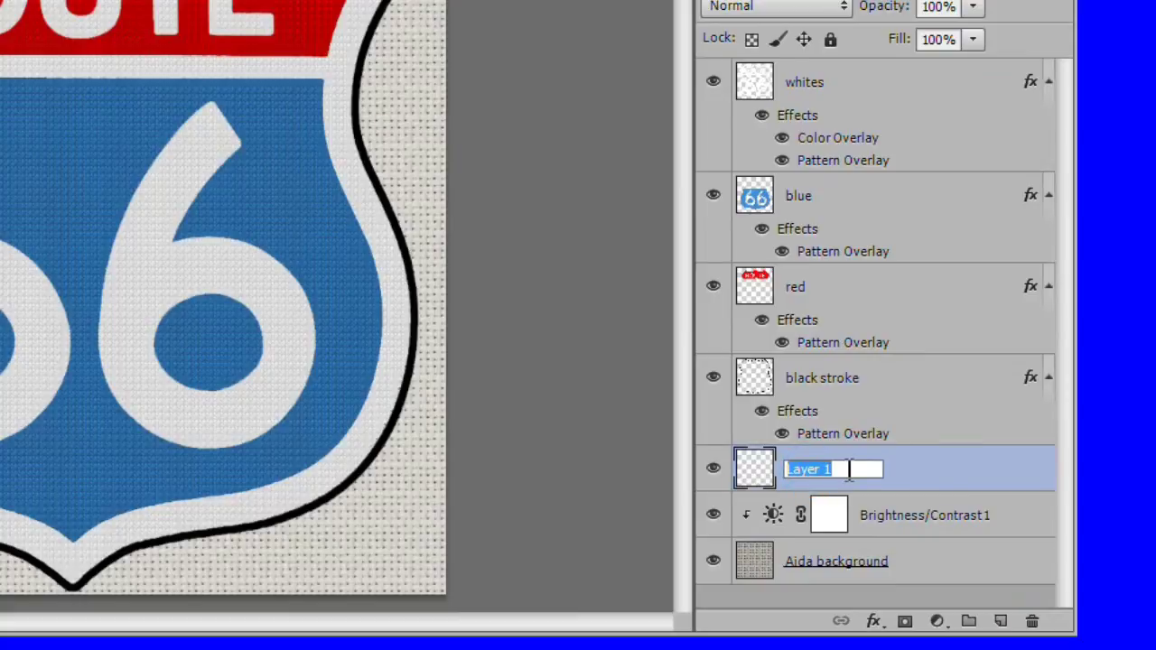
{"action": "type", "text": "under pattern"}
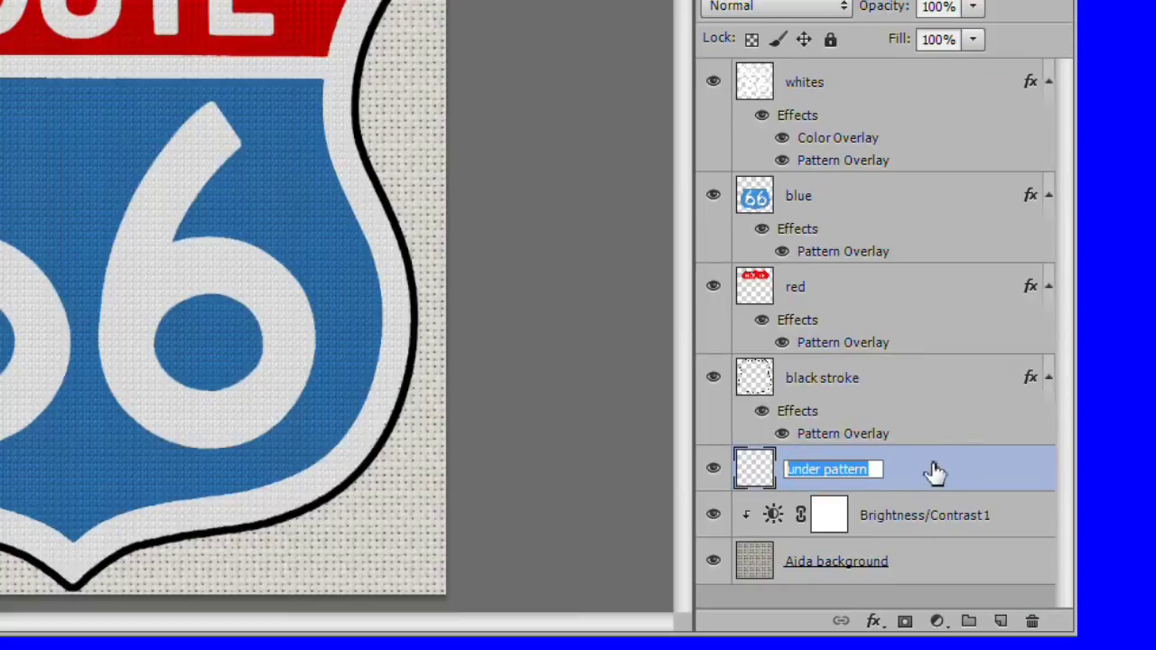
{"action": "key", "text": "Return"}
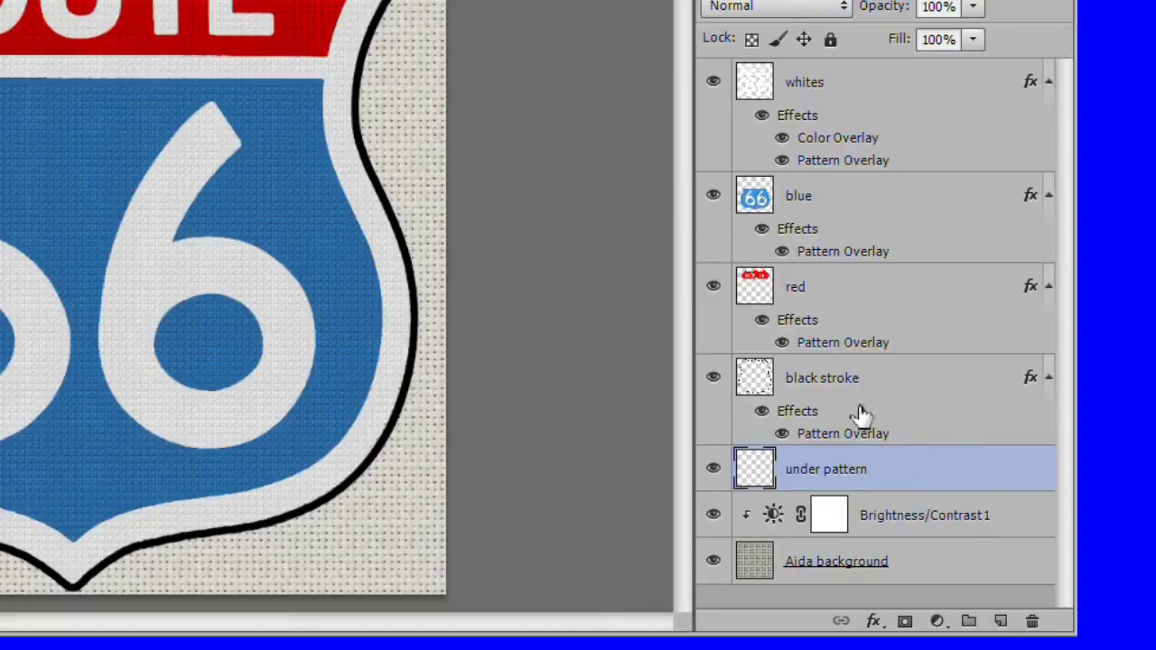
Fill 'under pattern' with the black stroke outline shape and paste the copied pattern style onto it
{"action": "left_click", "coordinate": [761, 384], "text": "ctrl"}
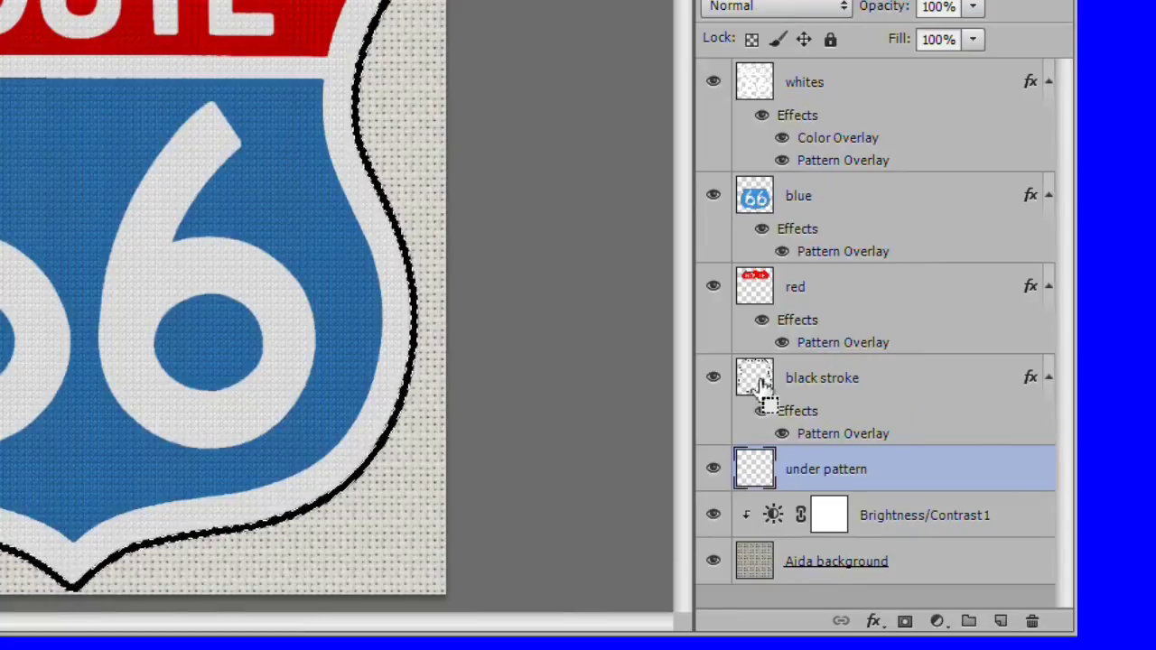
{"action": "key", "text": "ctrl+BackSpace"}
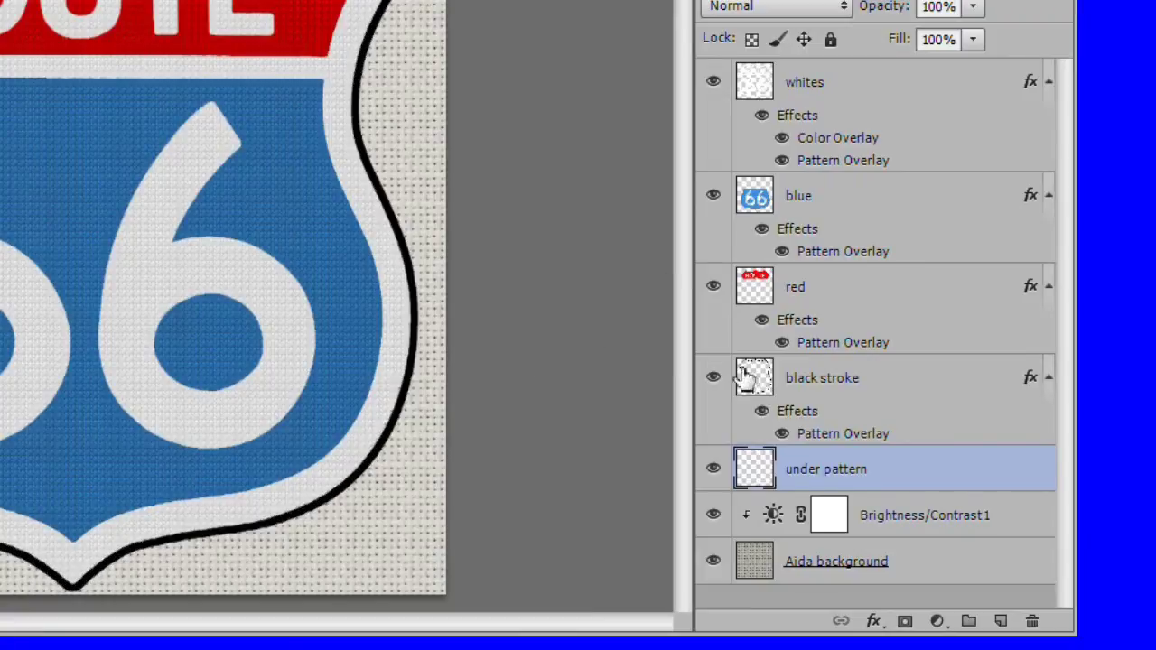
{"action": "key", "text": "ctrl+d"}
{"action": "right_click", "coordinate": [844, 470]}
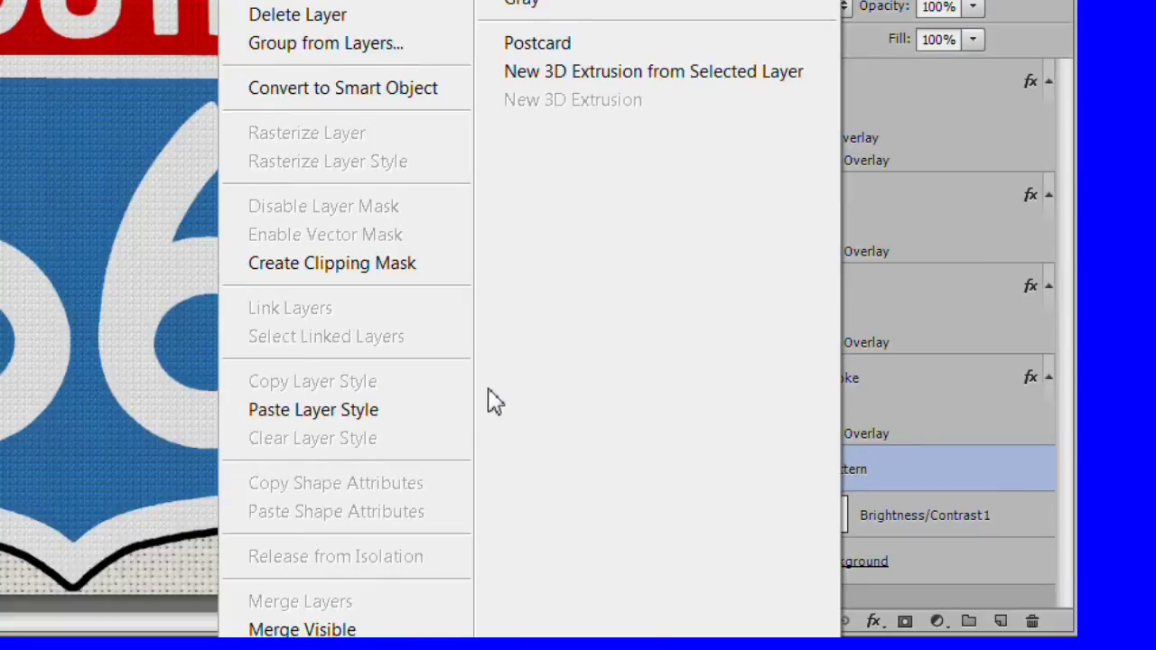
{"action": "left_click", "coordinate": [435, 411]}
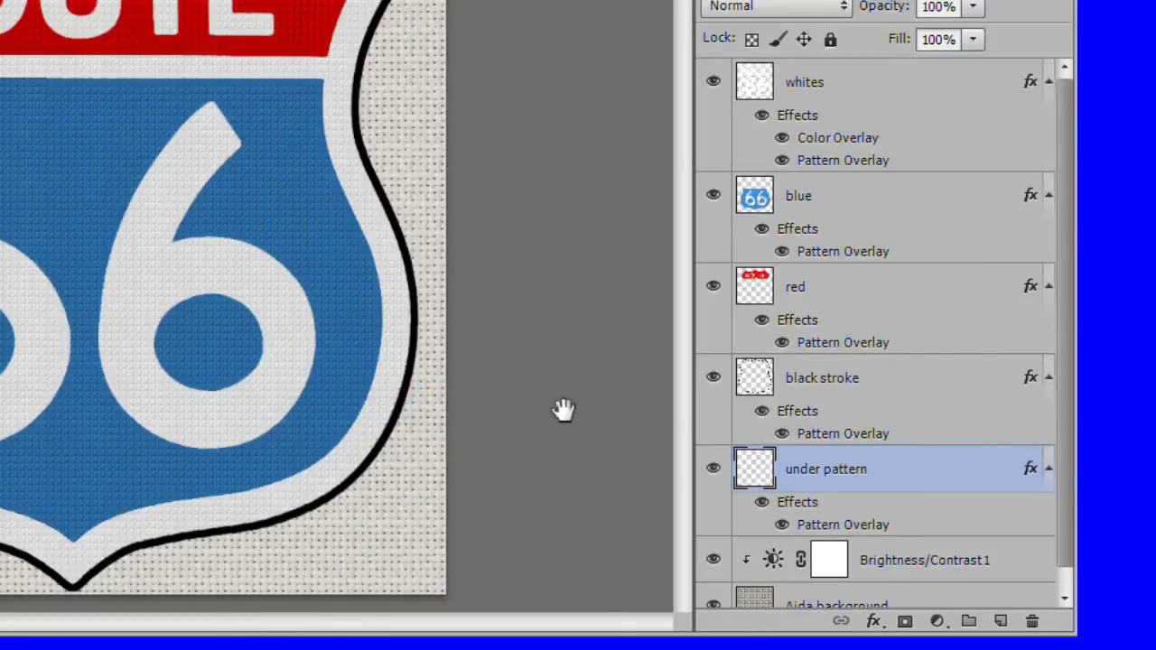
{"action": "left_click", "coordinate": [883, 382]}
Reduce the black stroke layer's opacity to 60% so the outline reads as grey
{"action": "scroll", "coordinate": [491, 208], "scroll_direction": "up", "scroll_amount": 4}
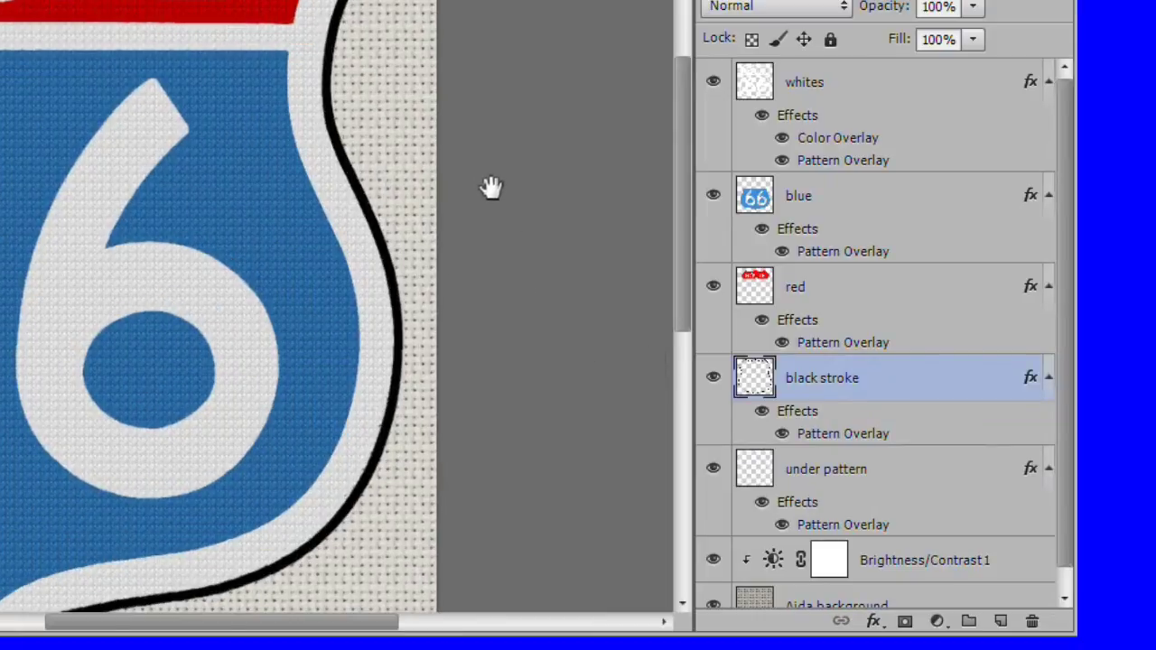
{"action": "scroll", "coordinate": [488, 239], "scroll_direction": "up", "scroll_amount": 2}
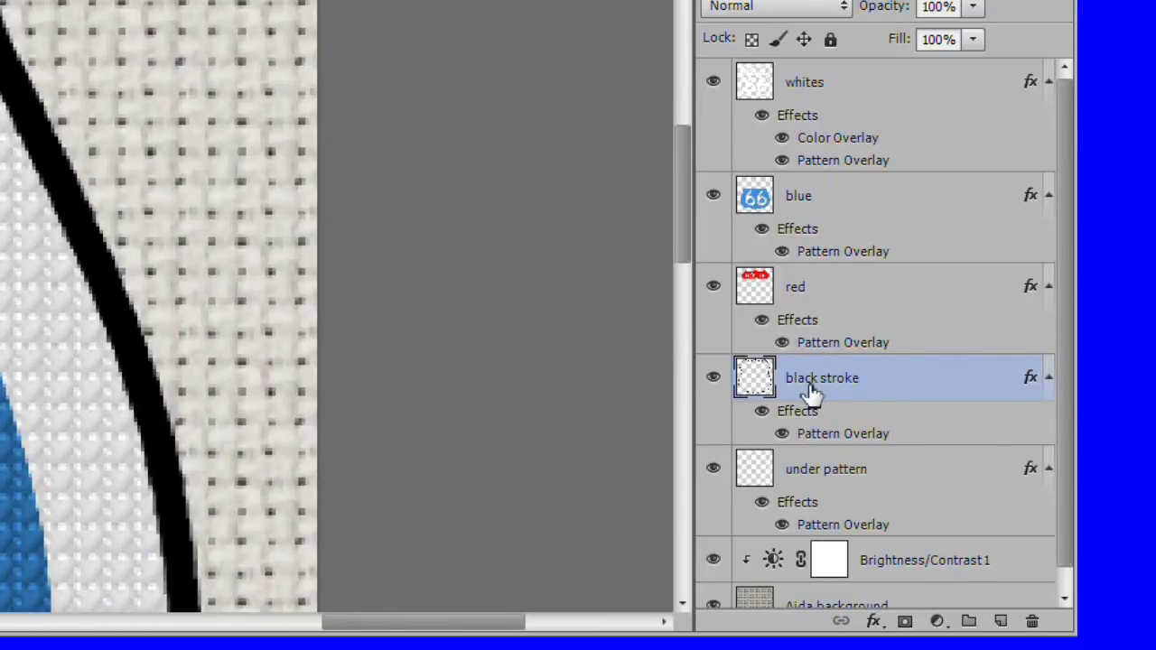
{"action": "left_click", "coordinate": [973, 8]}
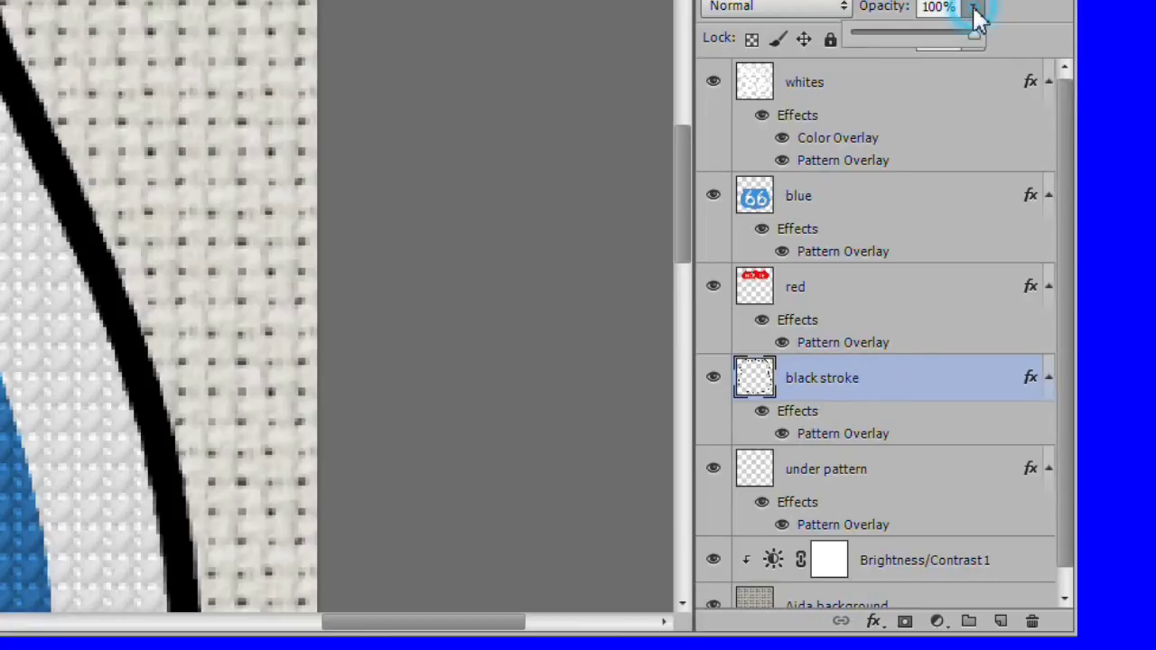
{"action": "left_click_drag", "start_coordinate": [973, 37], "coordinate": [929, 42]}
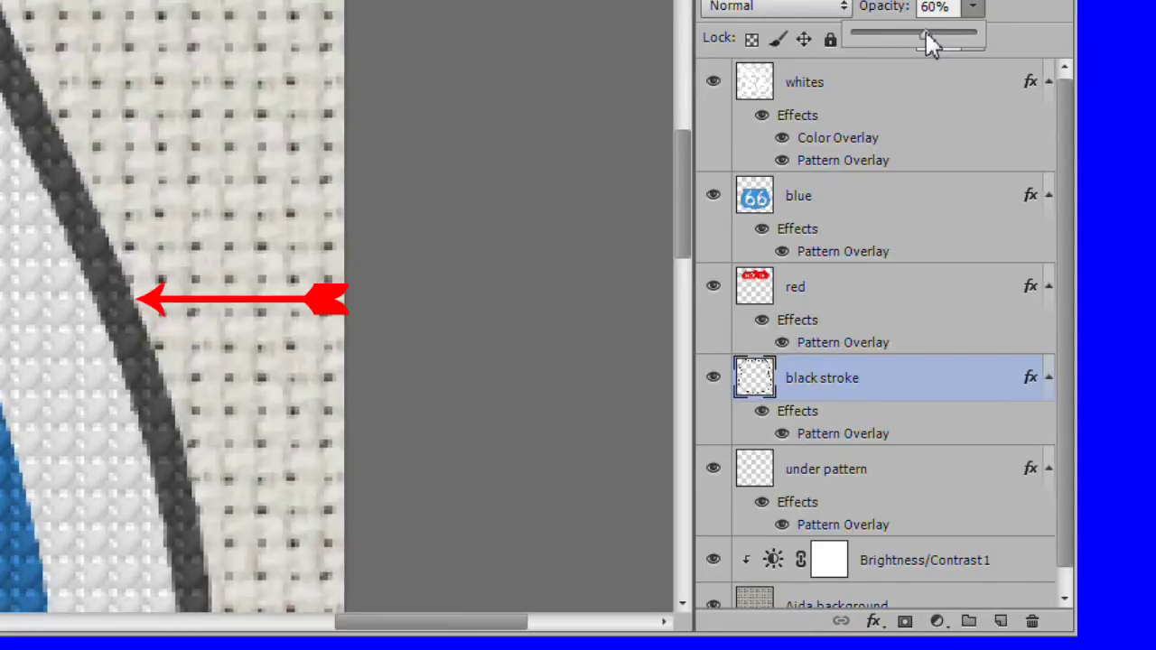
{"action": "left_click", "coordinate": [967, 85]}
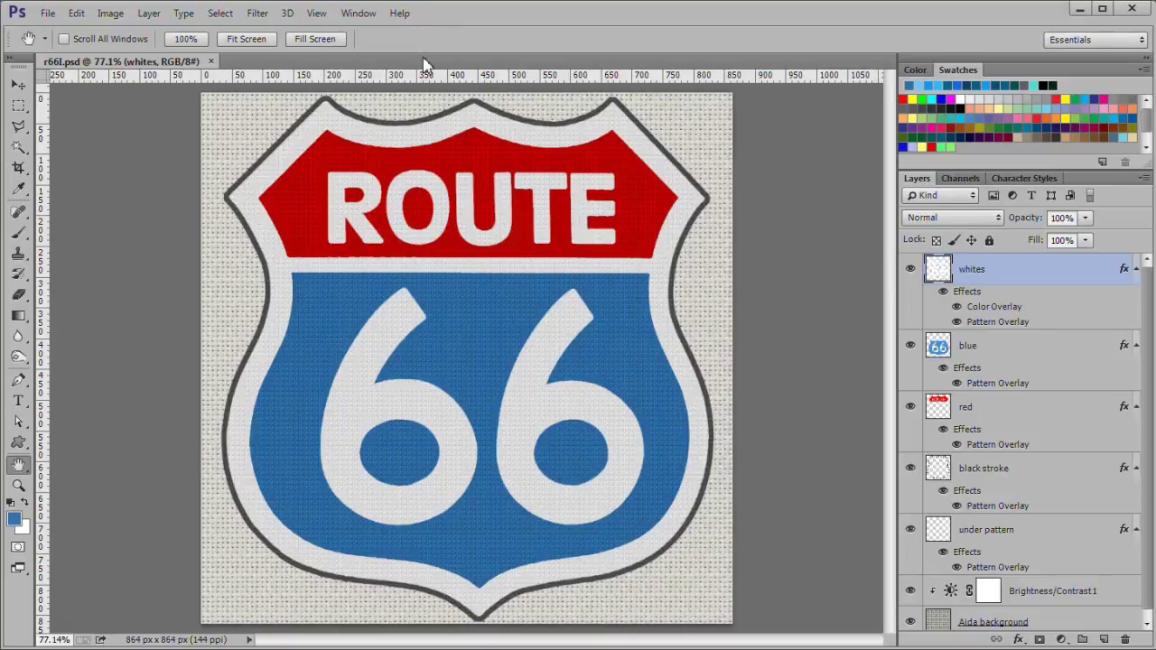
Tint the Aida background with a Multiply Color Overlay of #99ceea at 58% opacity
{"action": "left_click", "coordinate": [1058, 621]}
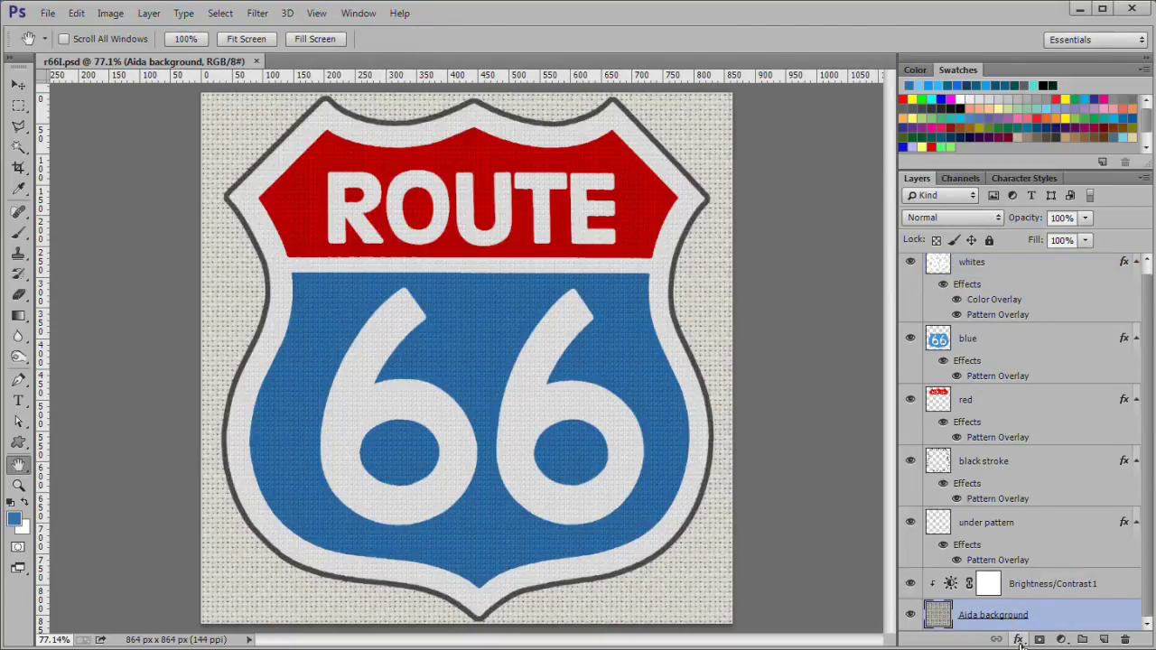
{"action": "left_click", "coordinate": [1019, 640]}
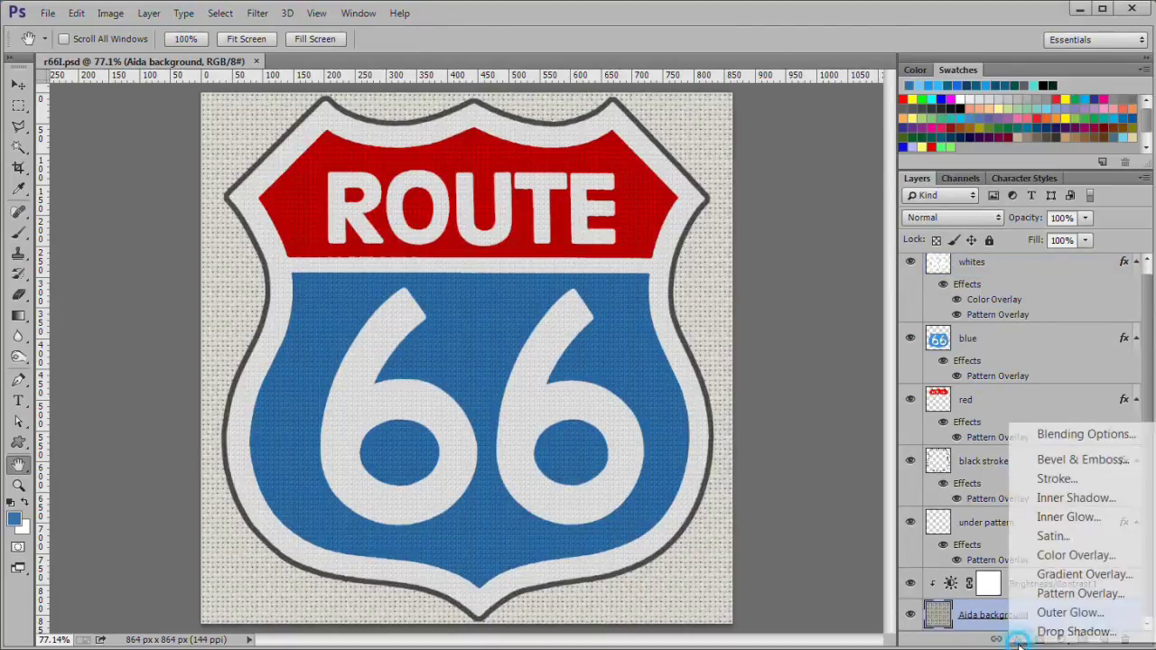
{"action": "left_click", "coordinate": [1107, 558]}
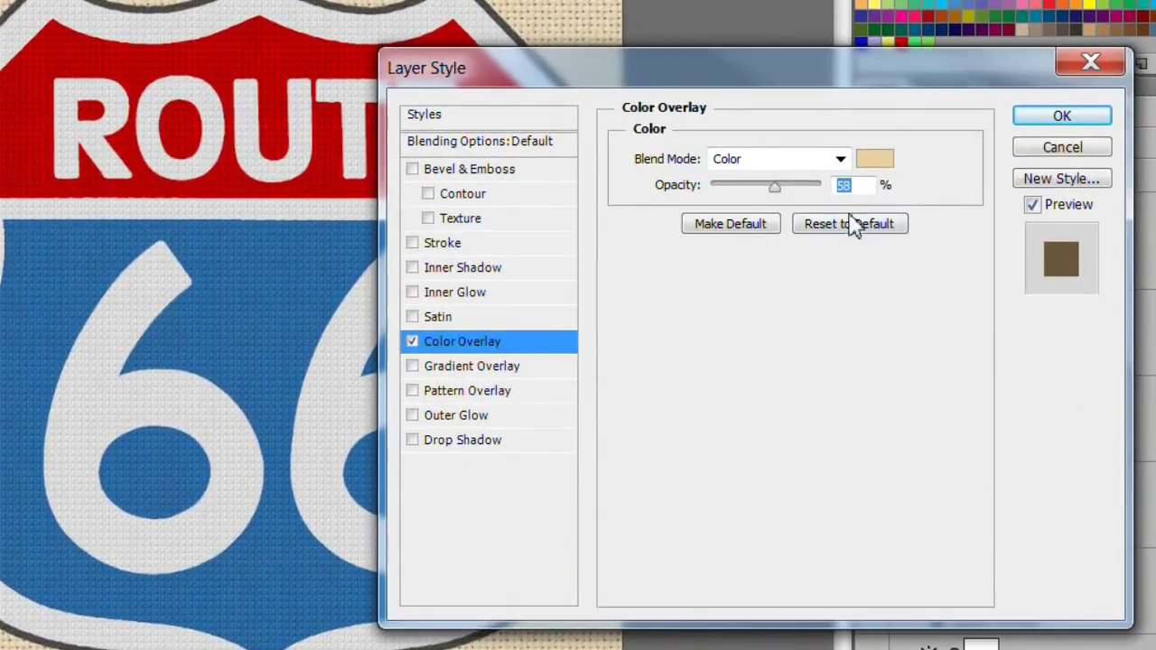
{"action": "left_click", "coordinate": [840, 160]}
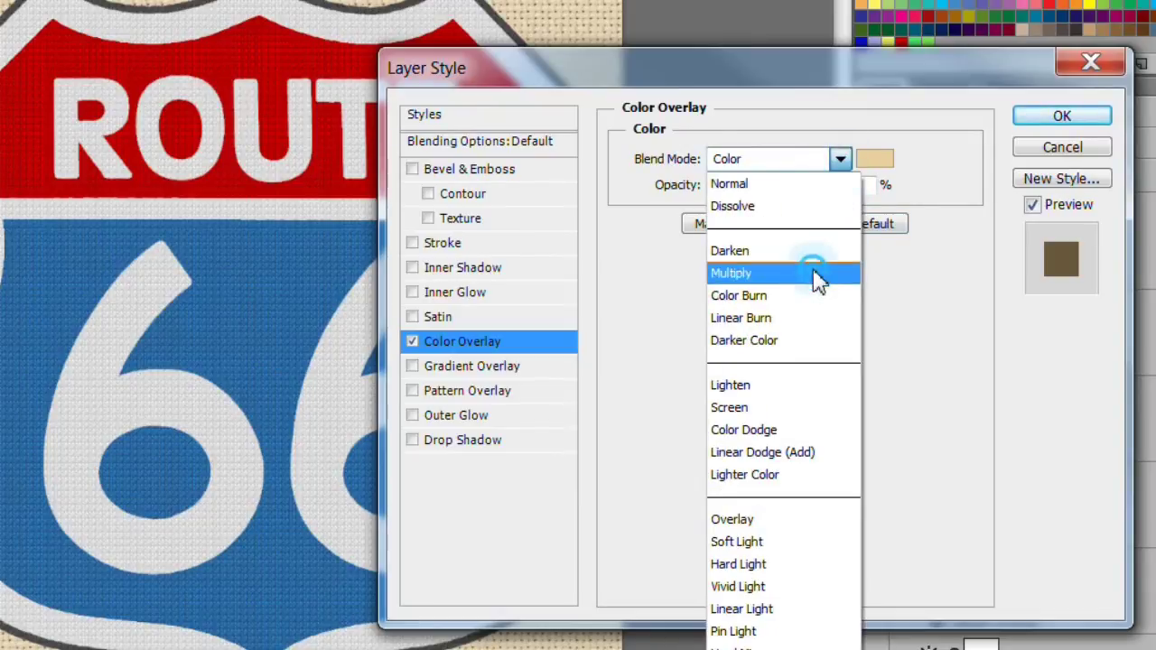
{"action": "left_click", "coordinate": [813, 272]}
{"action": "left_click", "coordinate": [873, 164]}
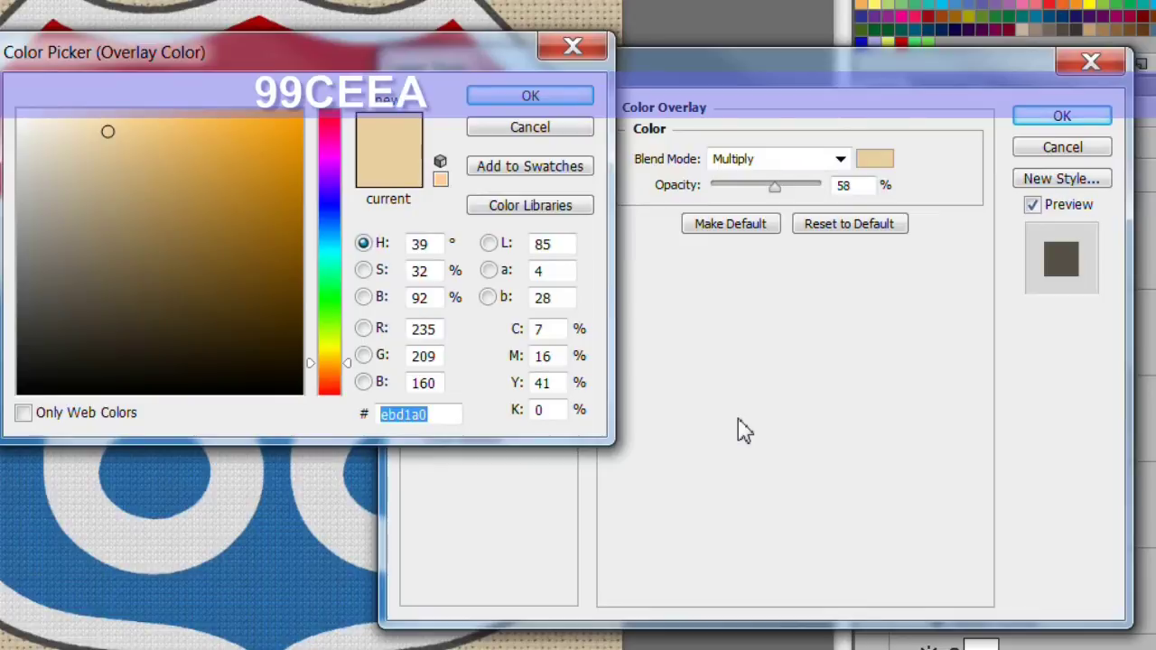
{"action": "type", "text": "99ceea"}
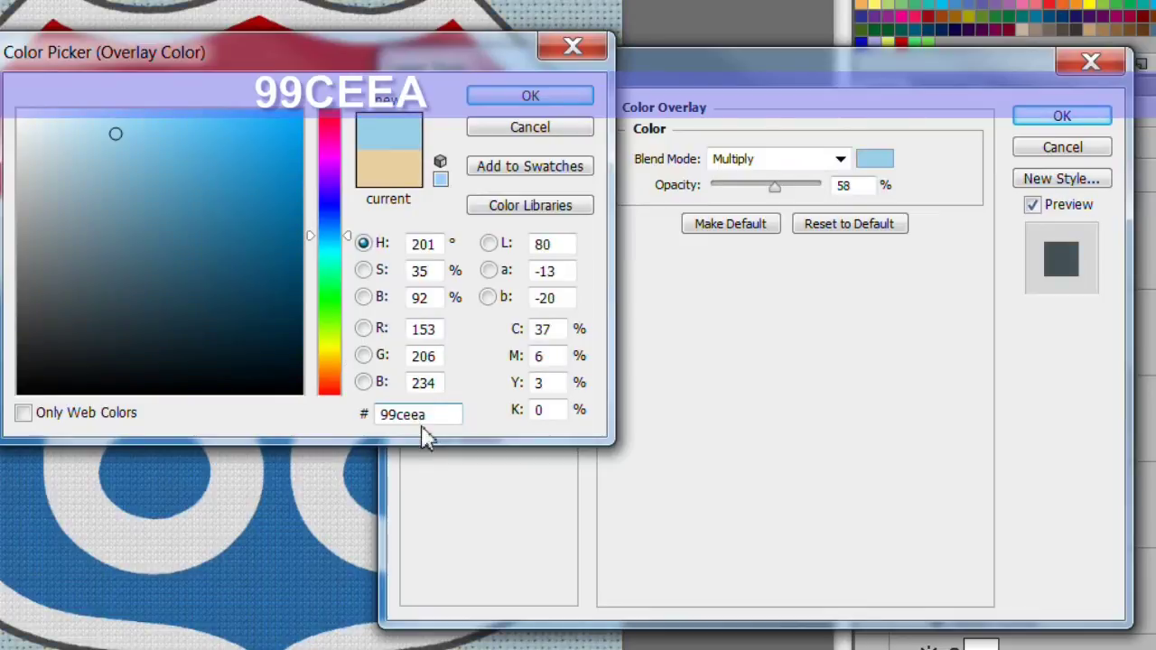
{"action": "left_click", "coordinate": [530, 96]}
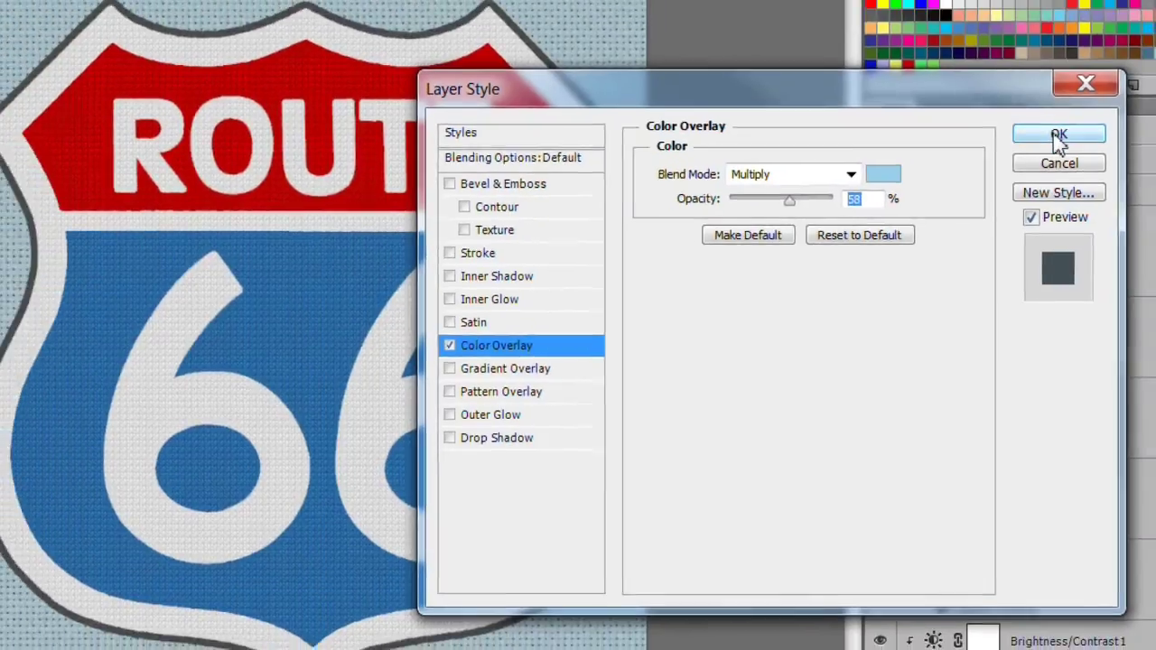
{"action": "left_click", "coordinate": [1058, 136]}
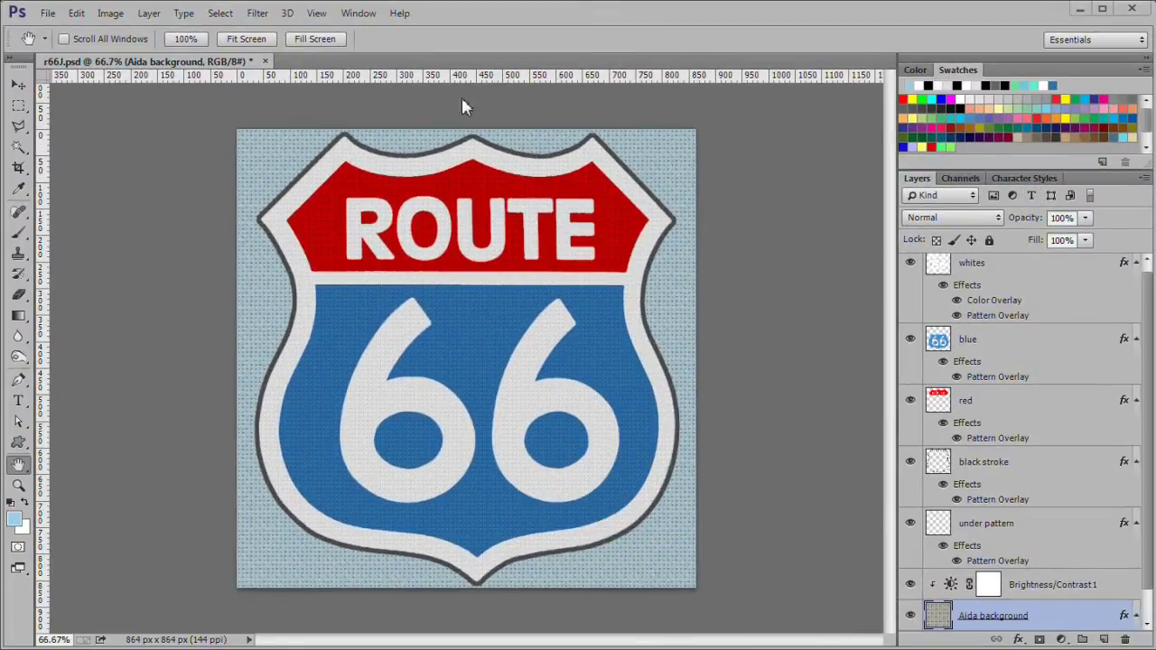
Add a Hue/Saturation adjustment layer above whites with Saturation +38 and Lightness +2
{"action": "left_click", "coordinate": [972, 270]}
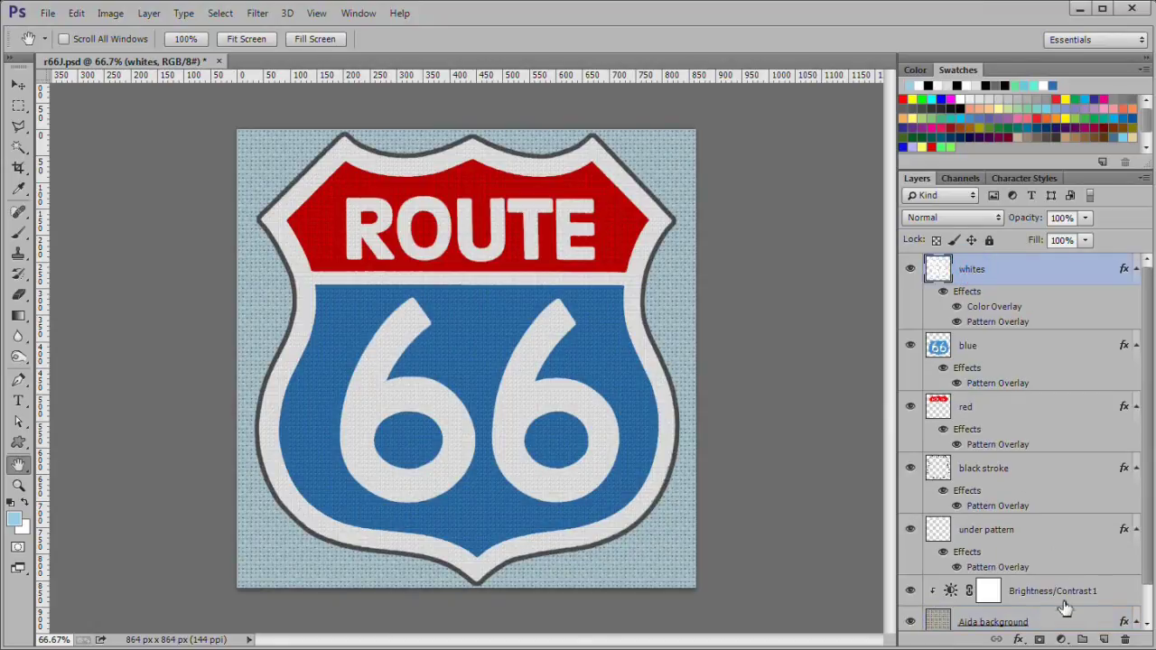
{"action": "left_click", "coordinate": [1061, 639]}
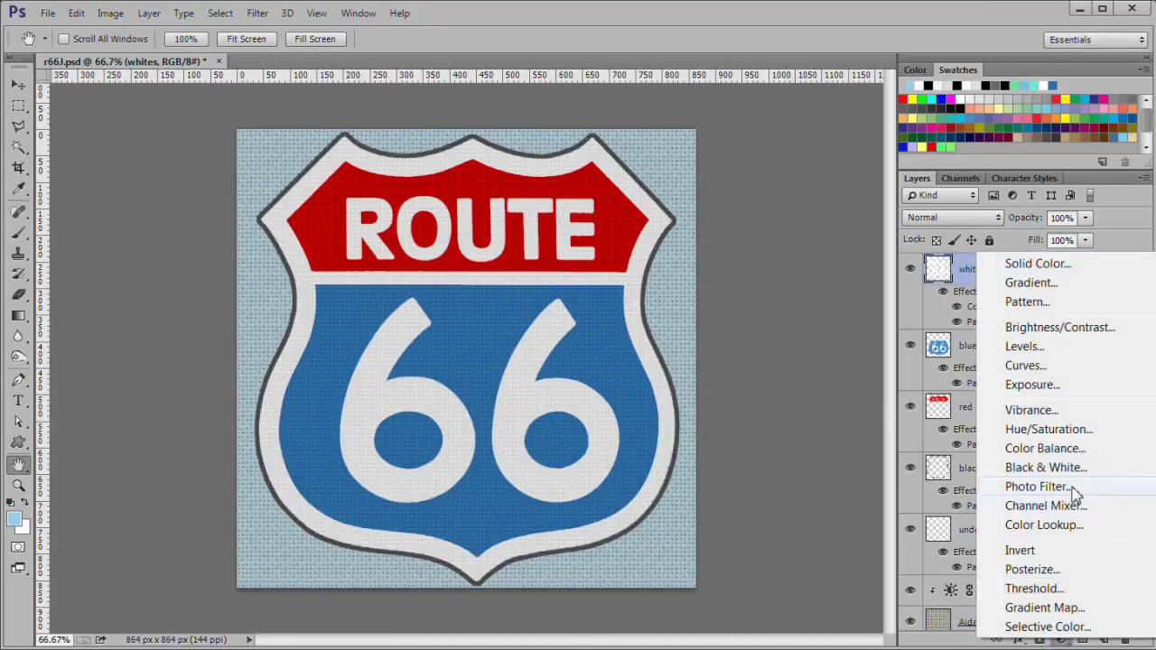
{"action": "left_click", "coordinate": [1078, 434]}
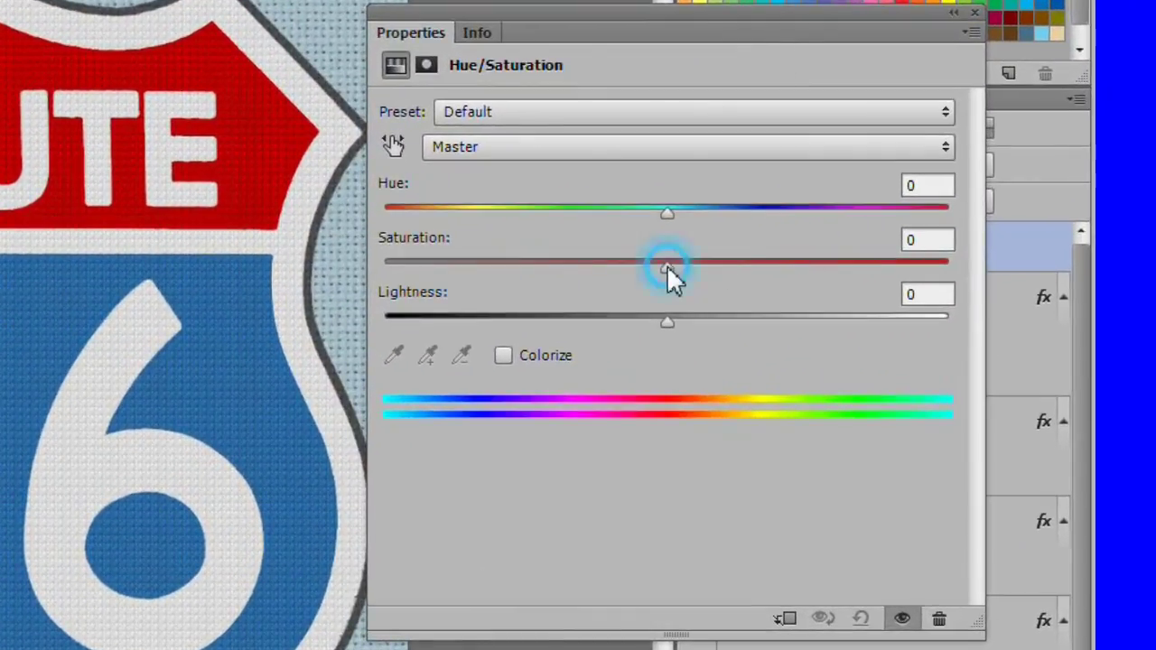
{"action": "left_click_drag", "start_coordinate": [667, 268], "coordinate": [774, 270]}
{"action": "mouse_move", "coordinate": [668, 322]}
{"action": "left_mouse_down"}
{"action": "mouse_move", "coordinate": [701, 332]}
{"action": "mouse_move", "coordinate": [663, 341]}
{"action": "left_mouse_up"}
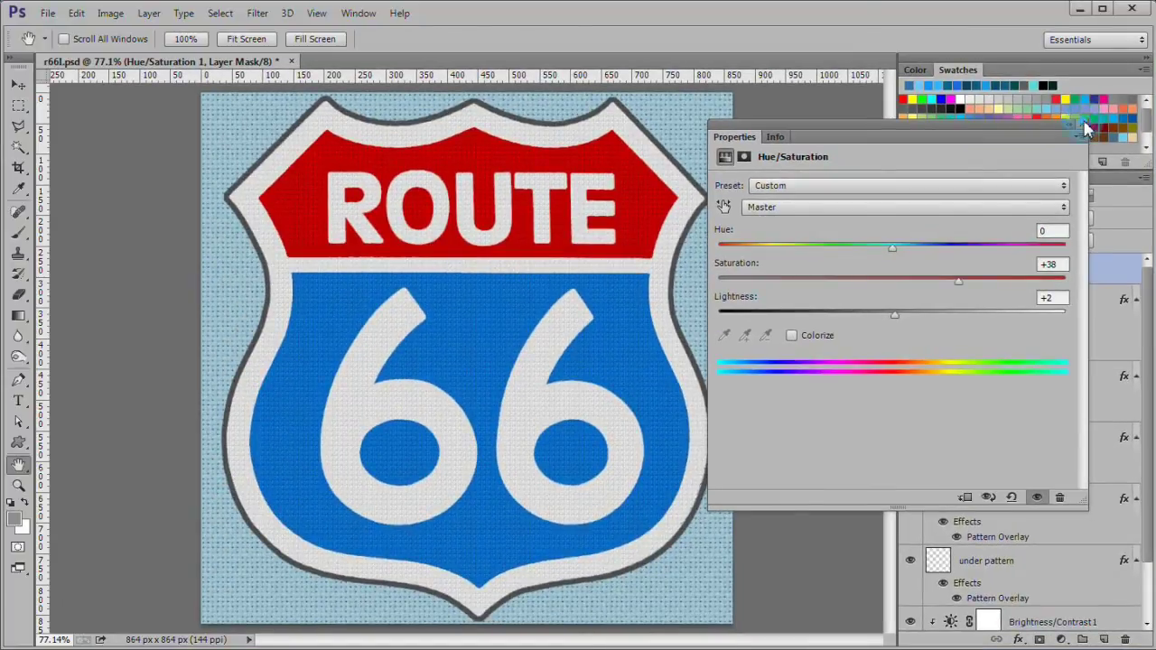
{"action": "left_click", "coordinate": [1085, 129]}
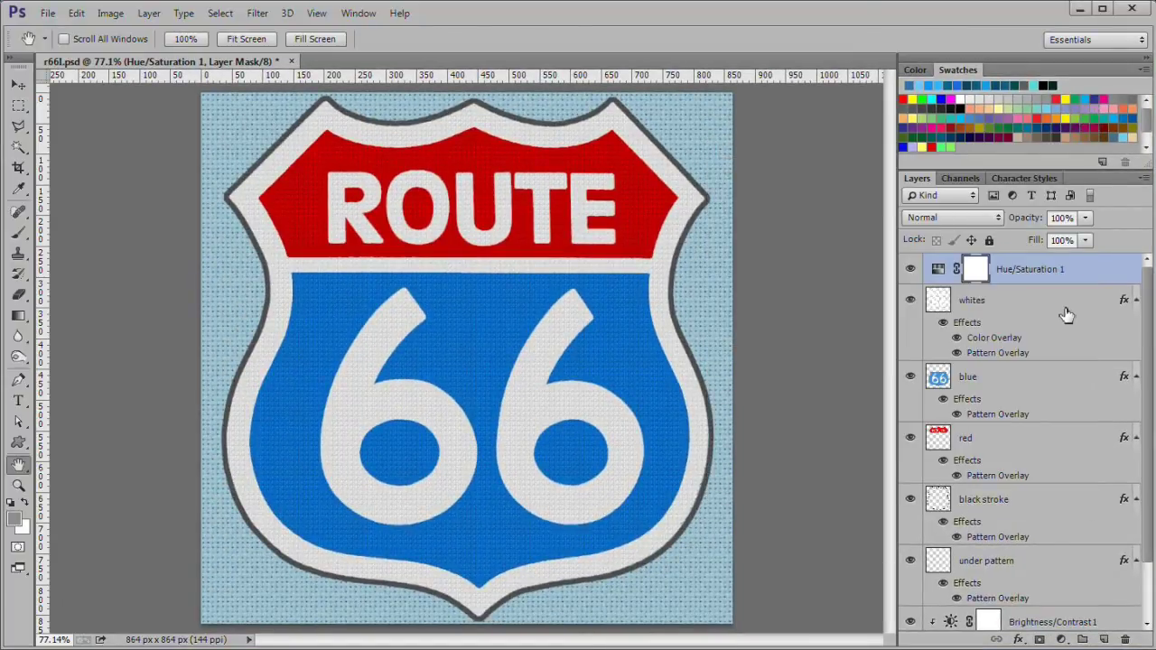